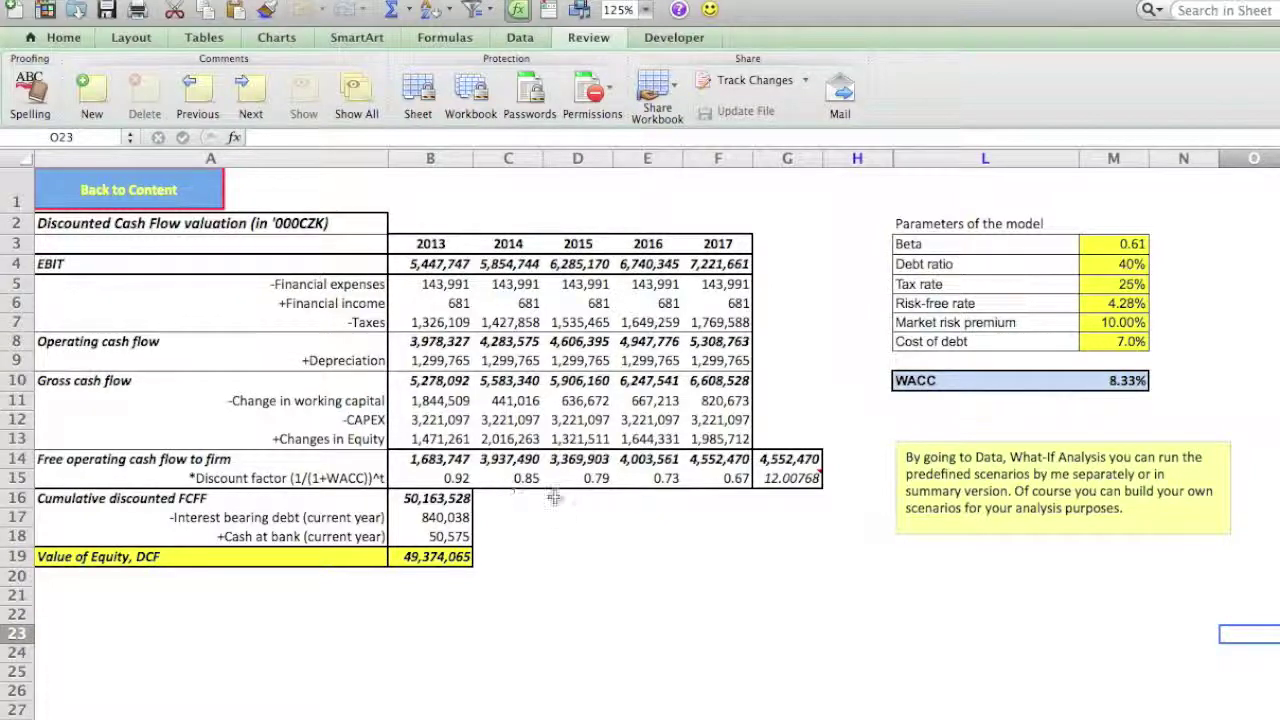
# Step: Review the Value of Equity, DCF formula and the WACC formula's referenced inputs
pyautogui.click(450, 560)
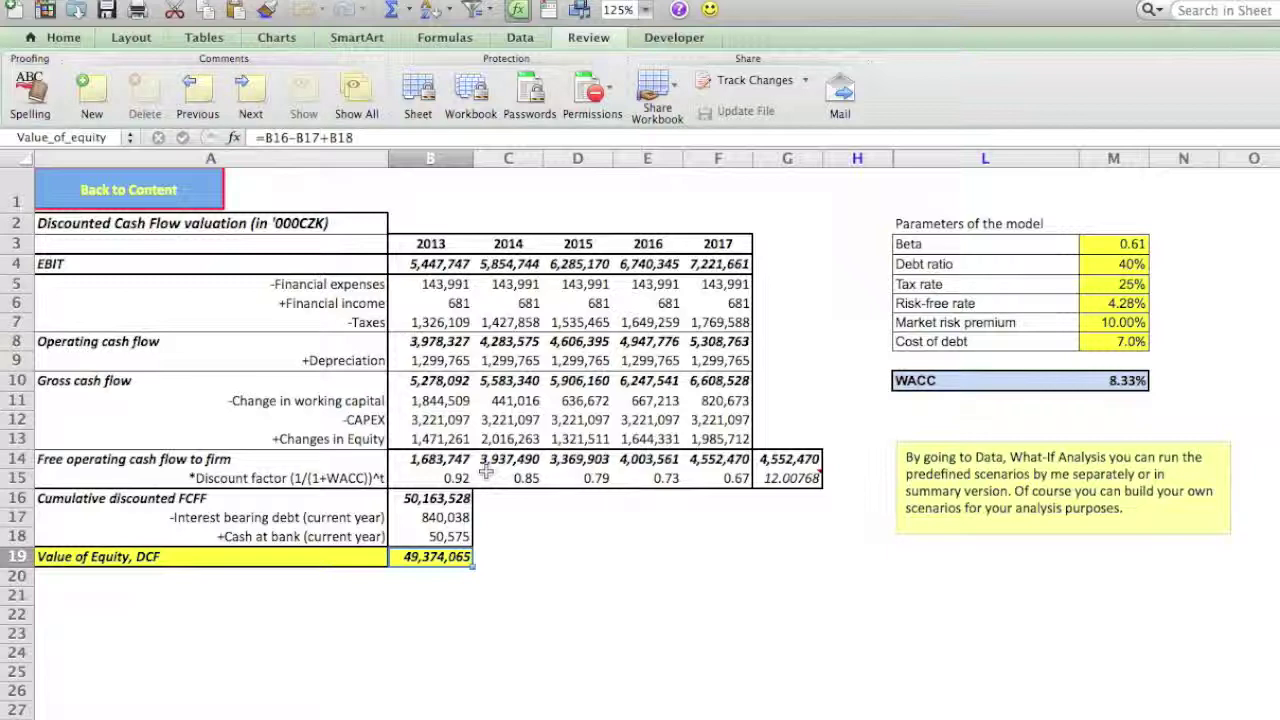
pyautogui.click(1125, 387)
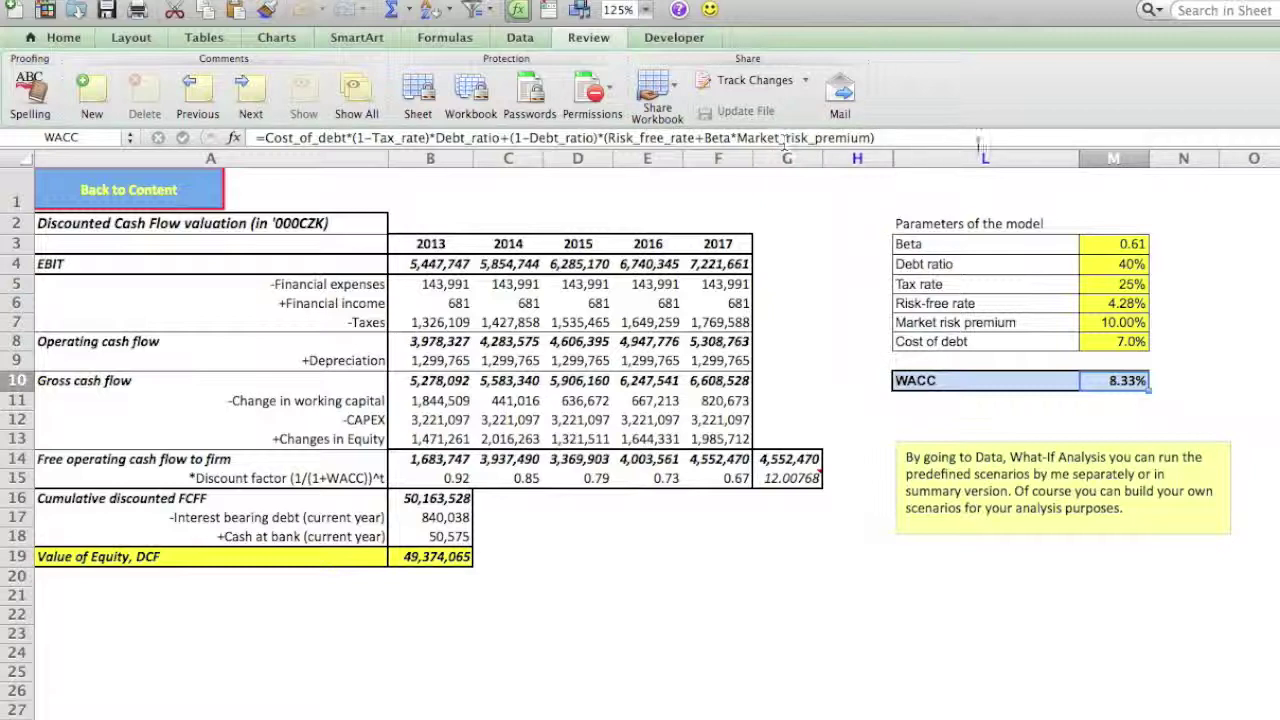
pyautogui.click(909, 137)
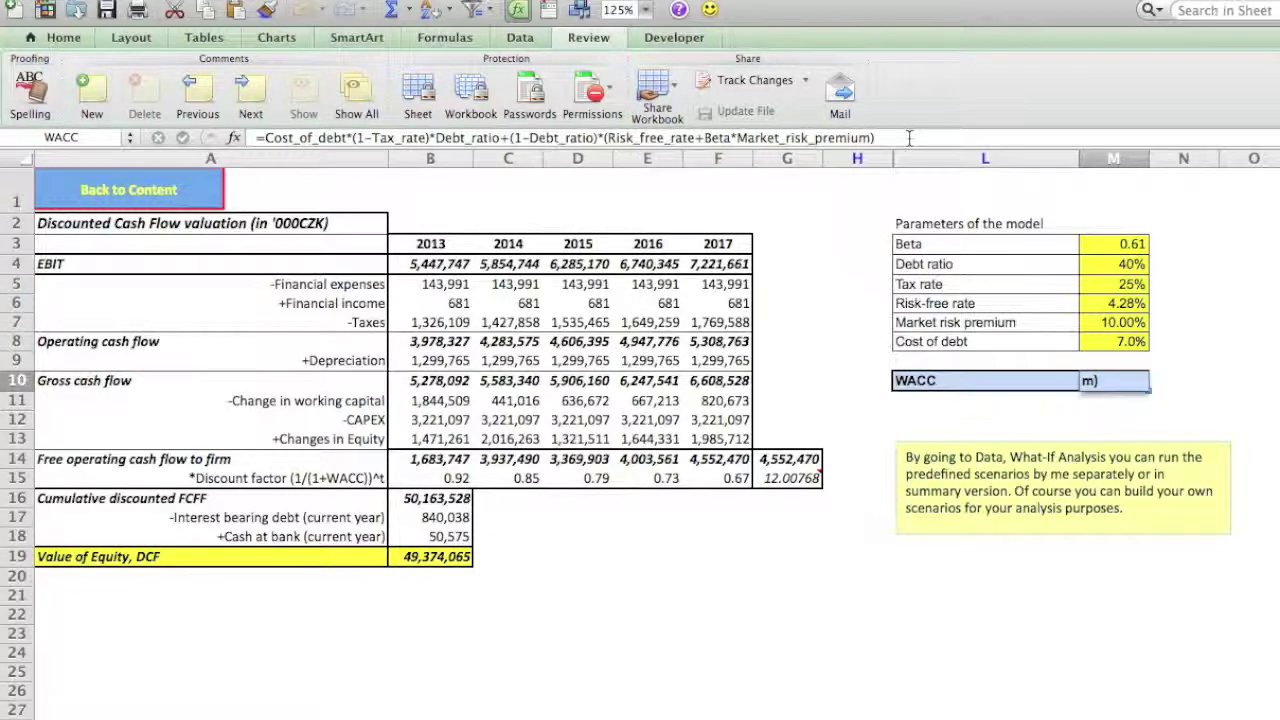
pyautogui.press('Return')
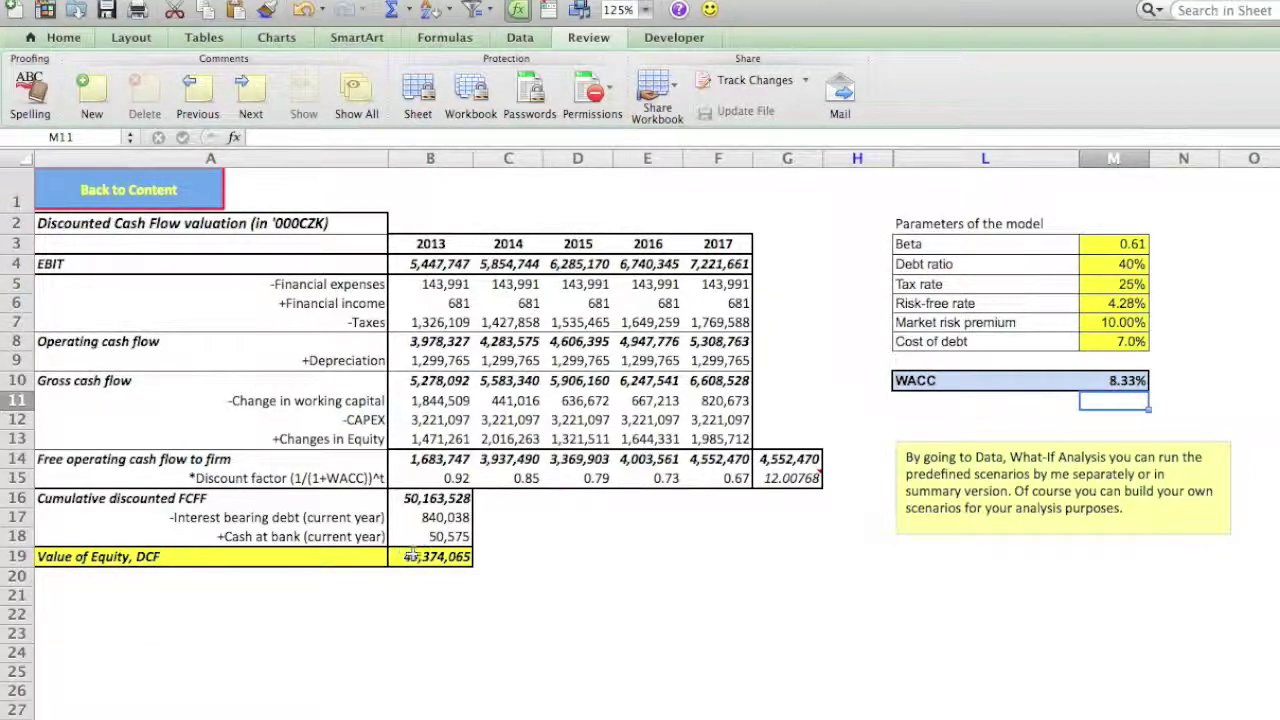
# Step: Inspect the 2013–2017 free cash flow formulas, terminal cash flow and G15 perpetuity factor
pyautogui.click(418, 558)
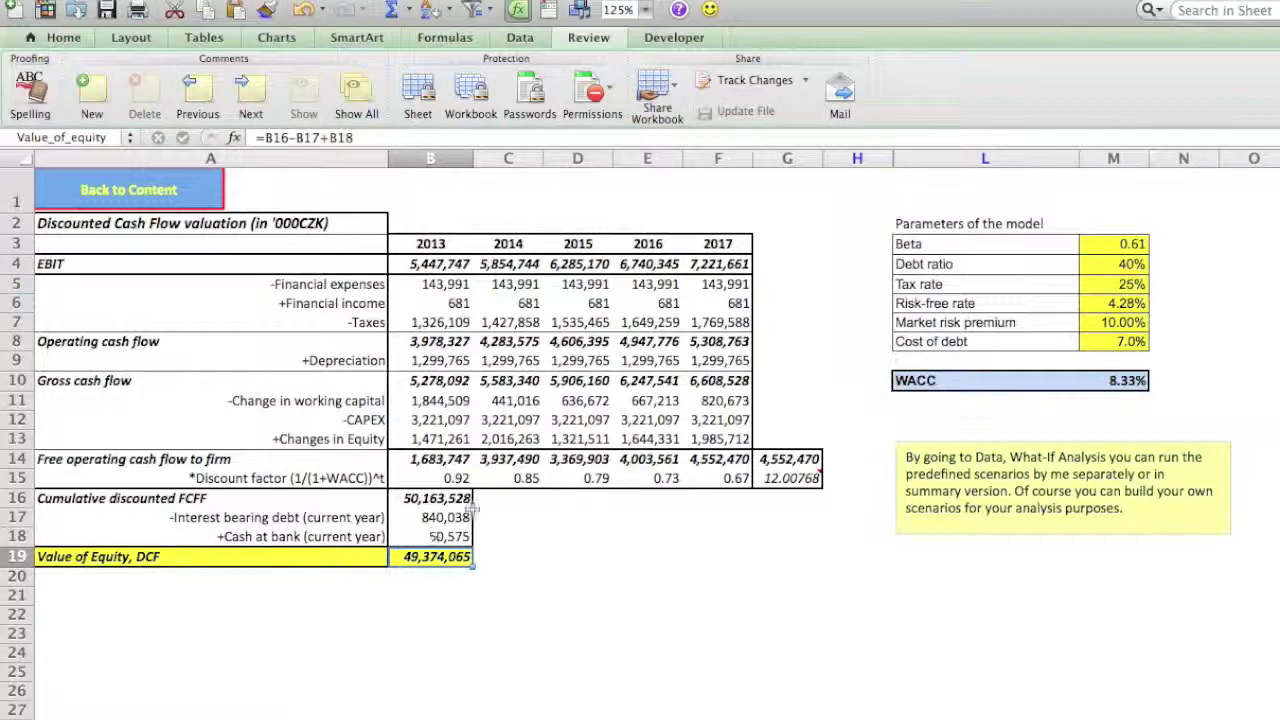
pyautogui.click(441, 460)
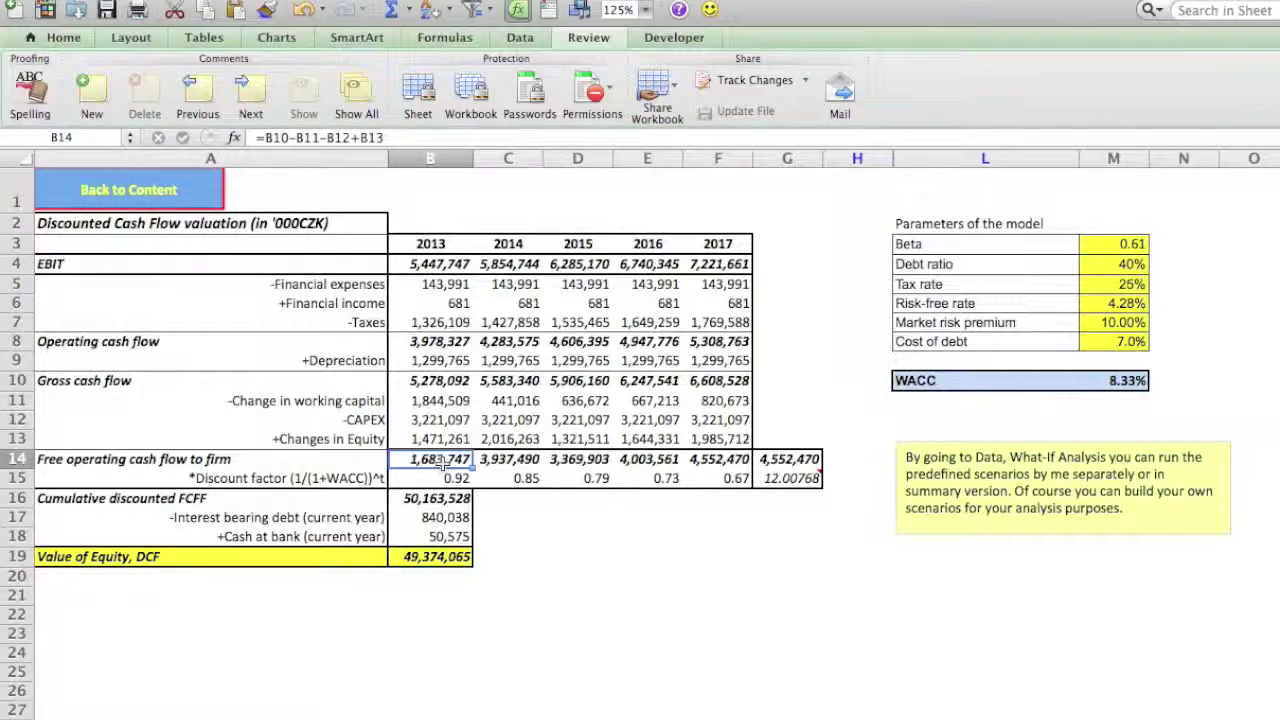
pyautogui.click(515, 460)
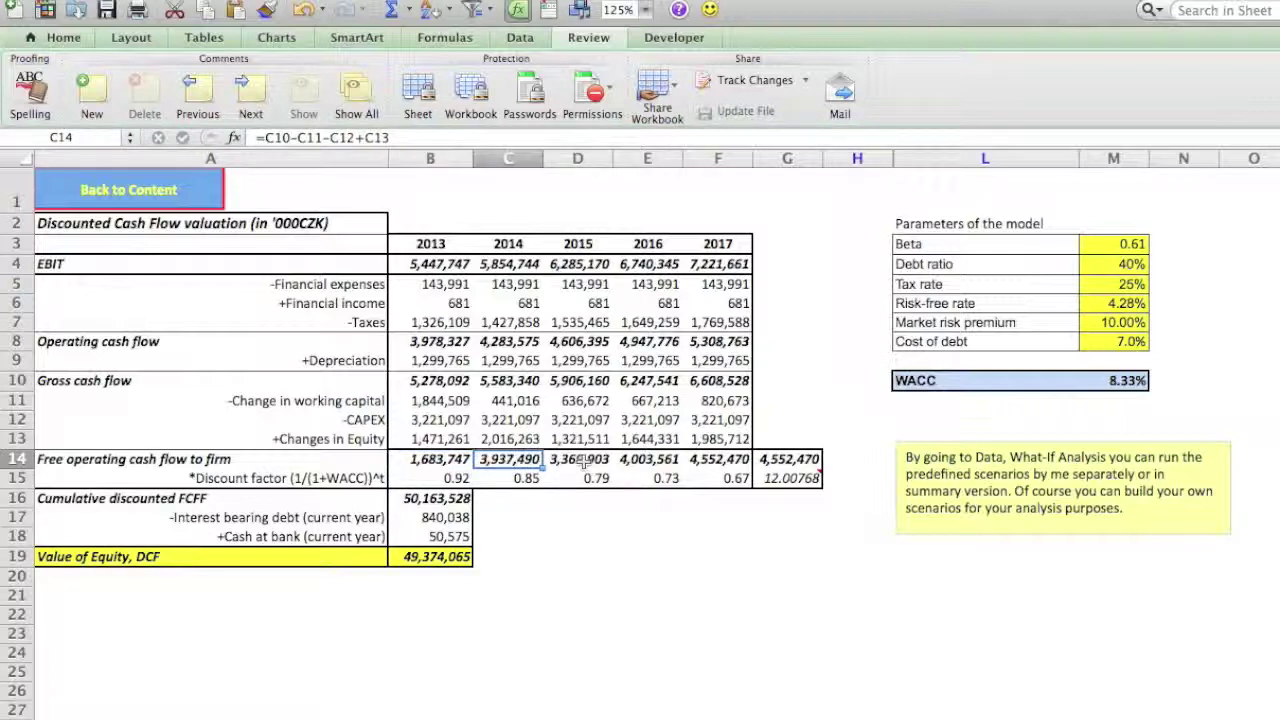
pyautogui.click(588, 461)
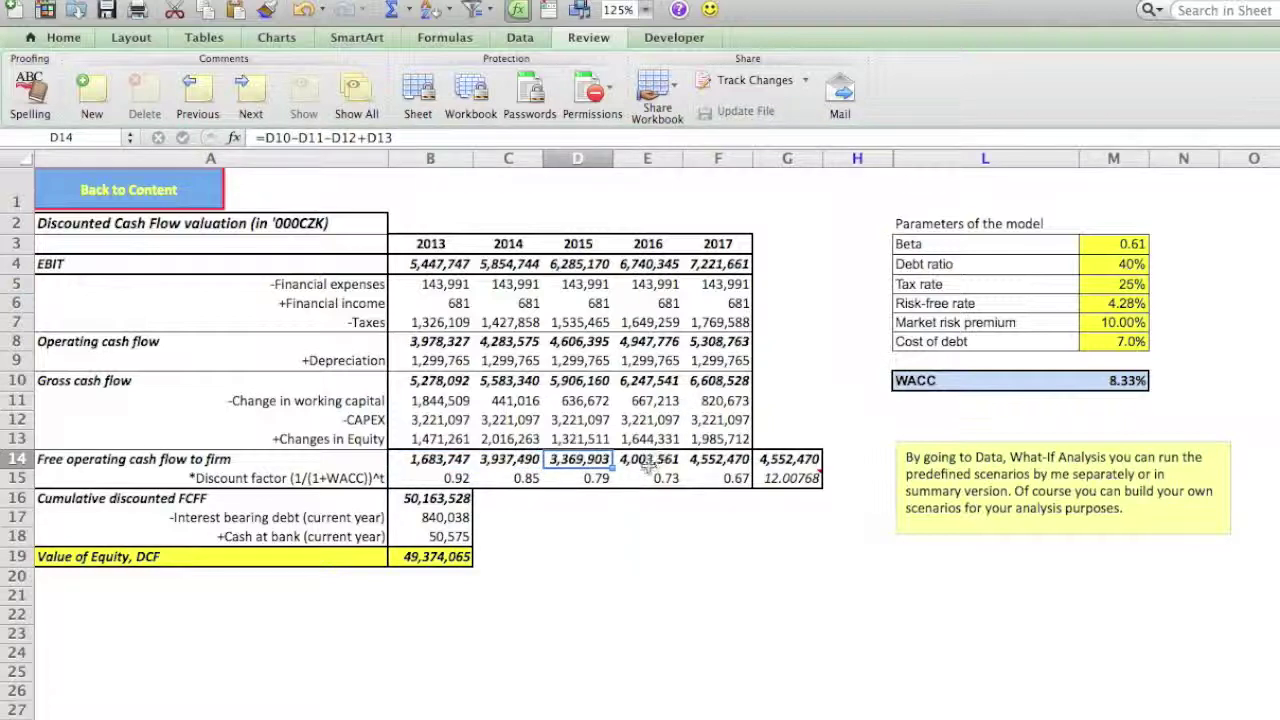
pyautogui.click(652, 460)
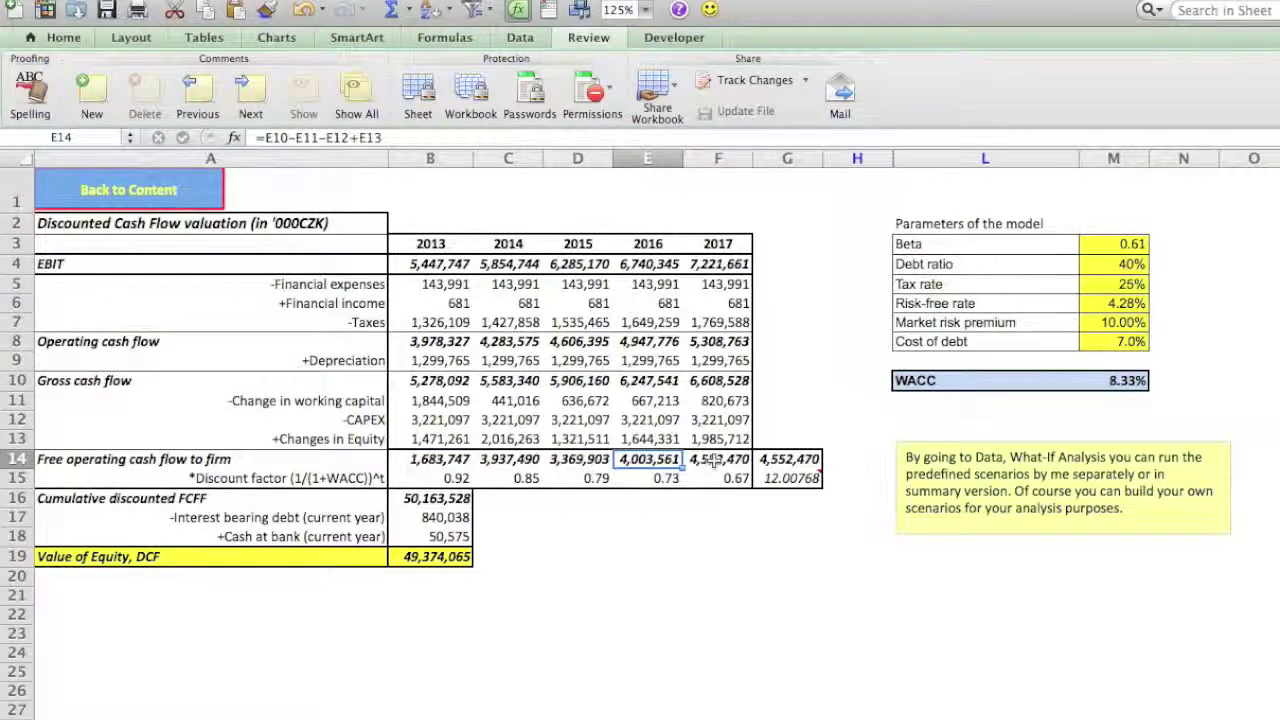
pyautogui.click(713, 459)
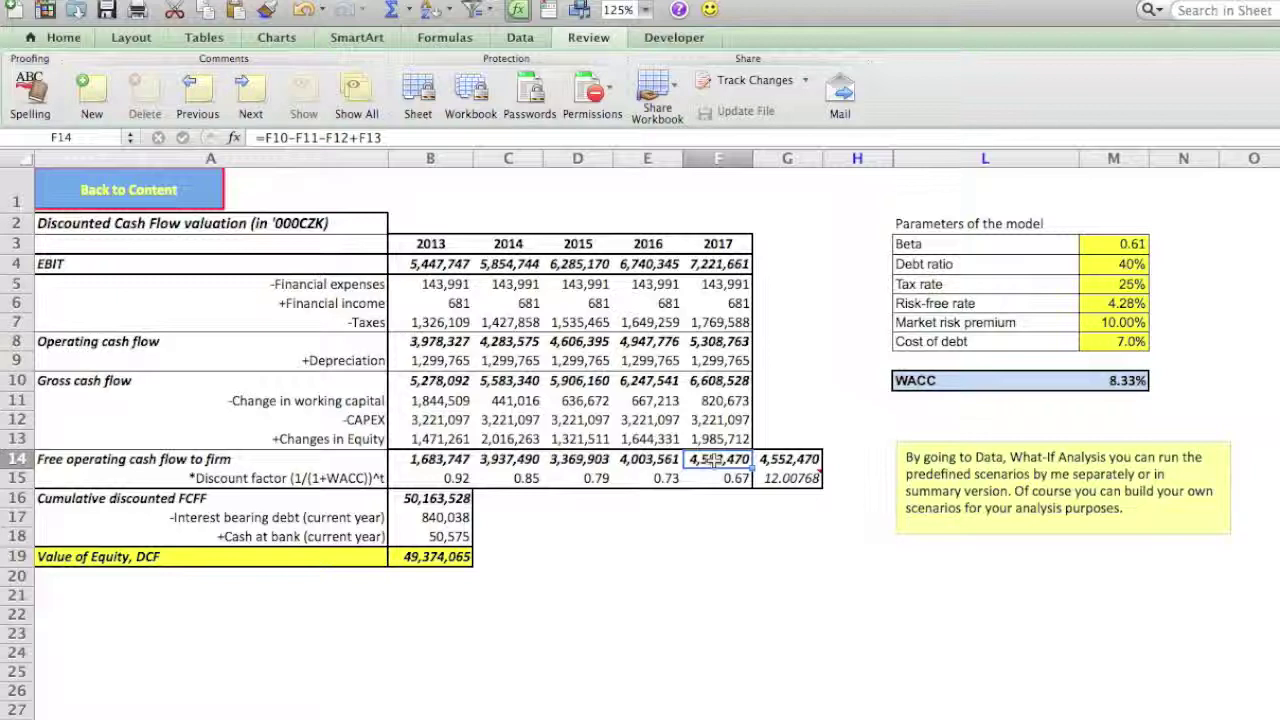
pyautogui.click(772, 459)
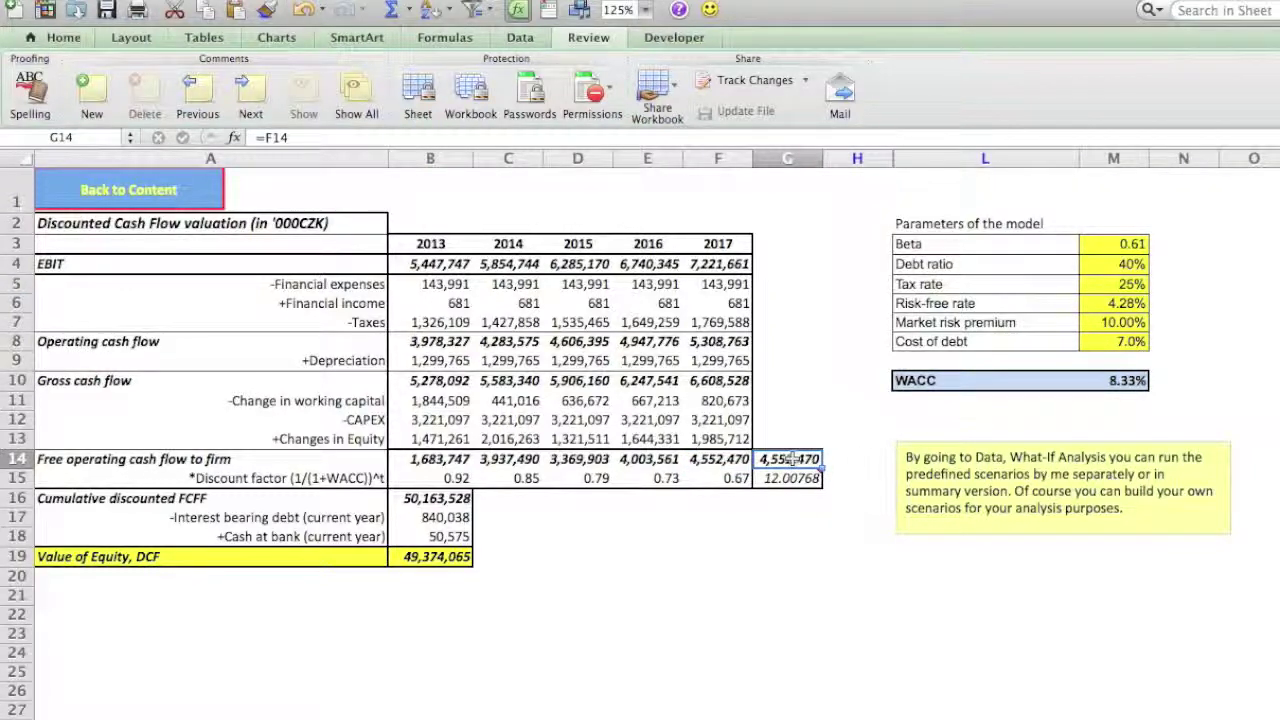
pyautogui.moveTo(790, 478)
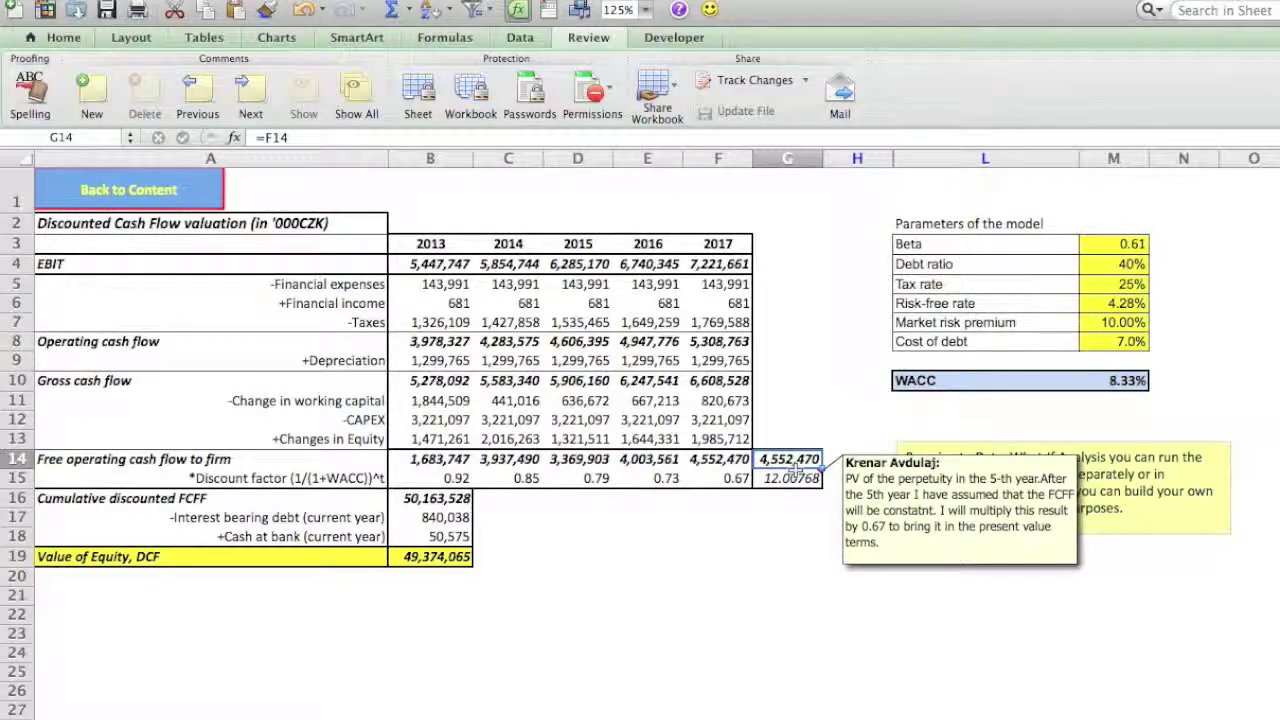
pyautogui.click(790, 478)
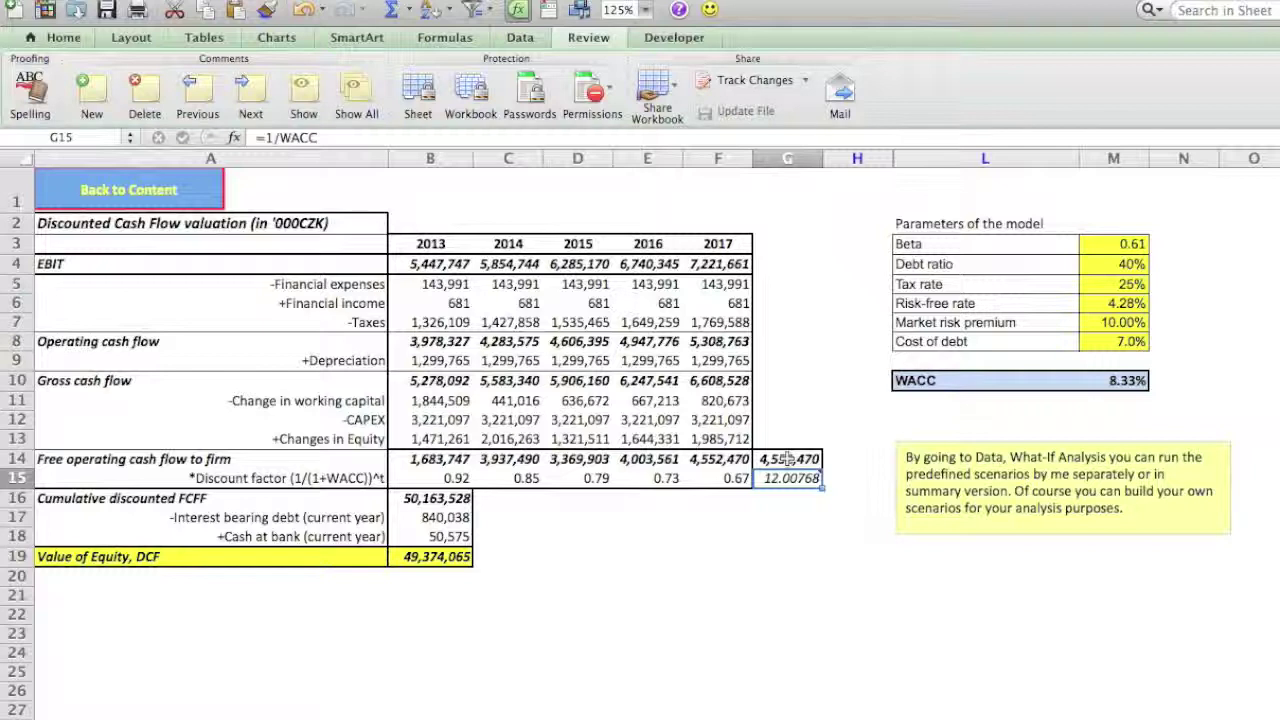
pyautogui.moveTo(785, 479)
# Step: Inspect the discount factor formulas and the cells referenced by the cumulative discounted FCFF sum
pyautogui.click(731, 243)
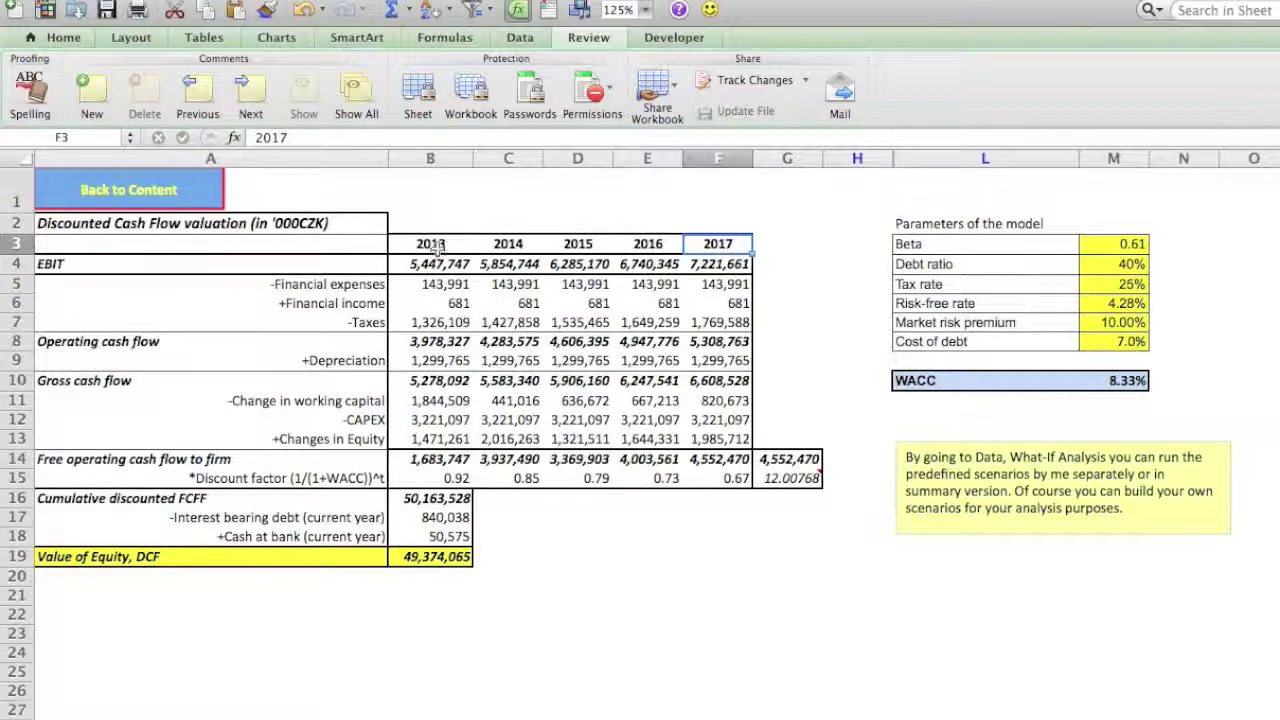
pyautogui.click(718, 479)
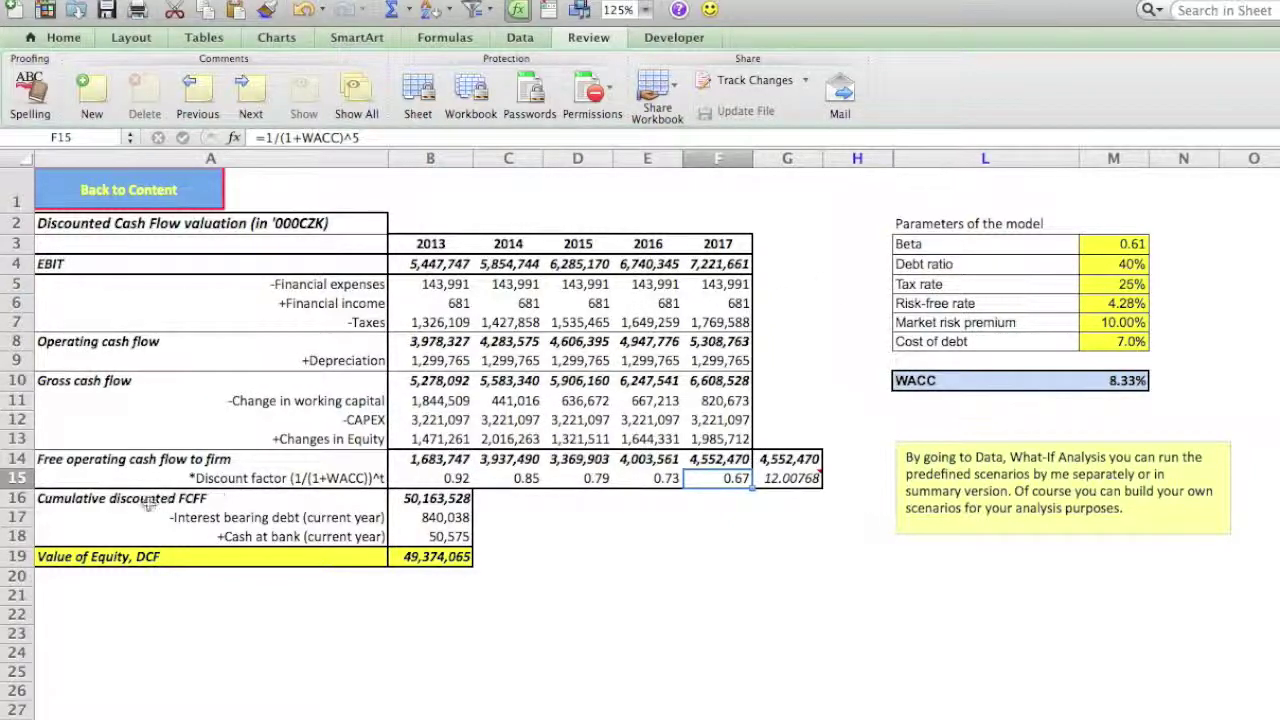
pyautogui.click(419, 506)
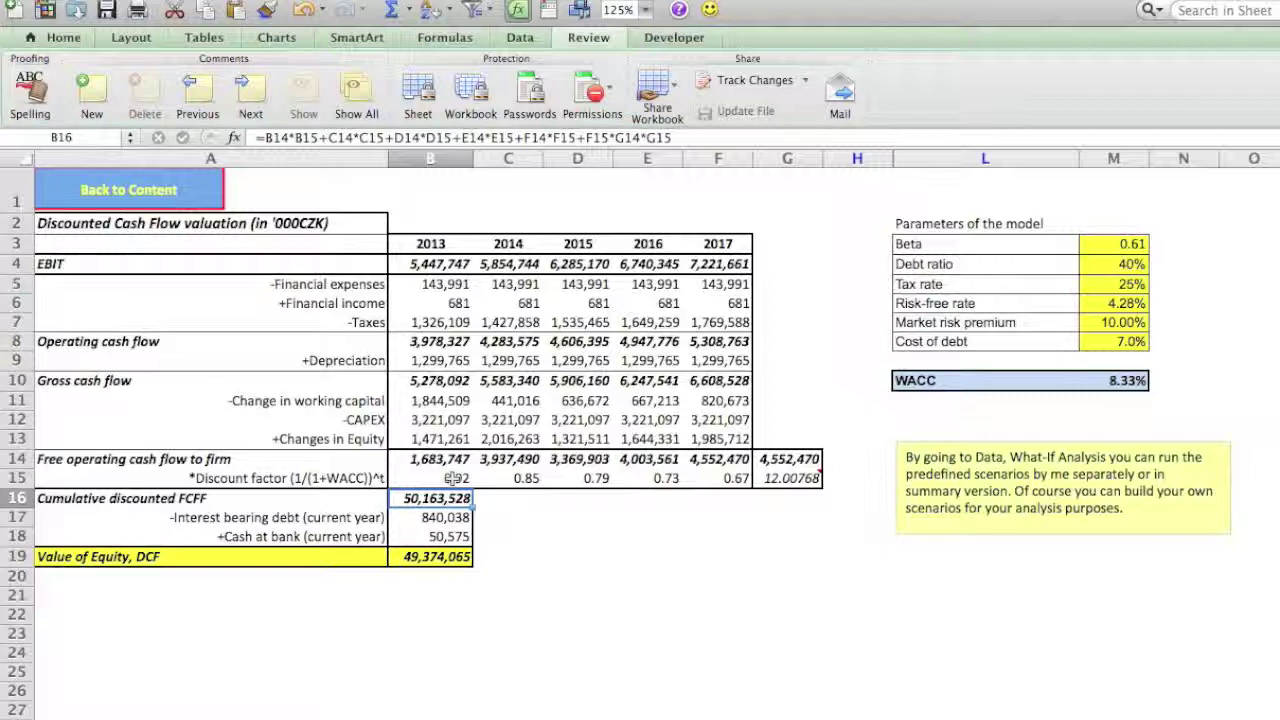
pyautogui.click(452, 478)
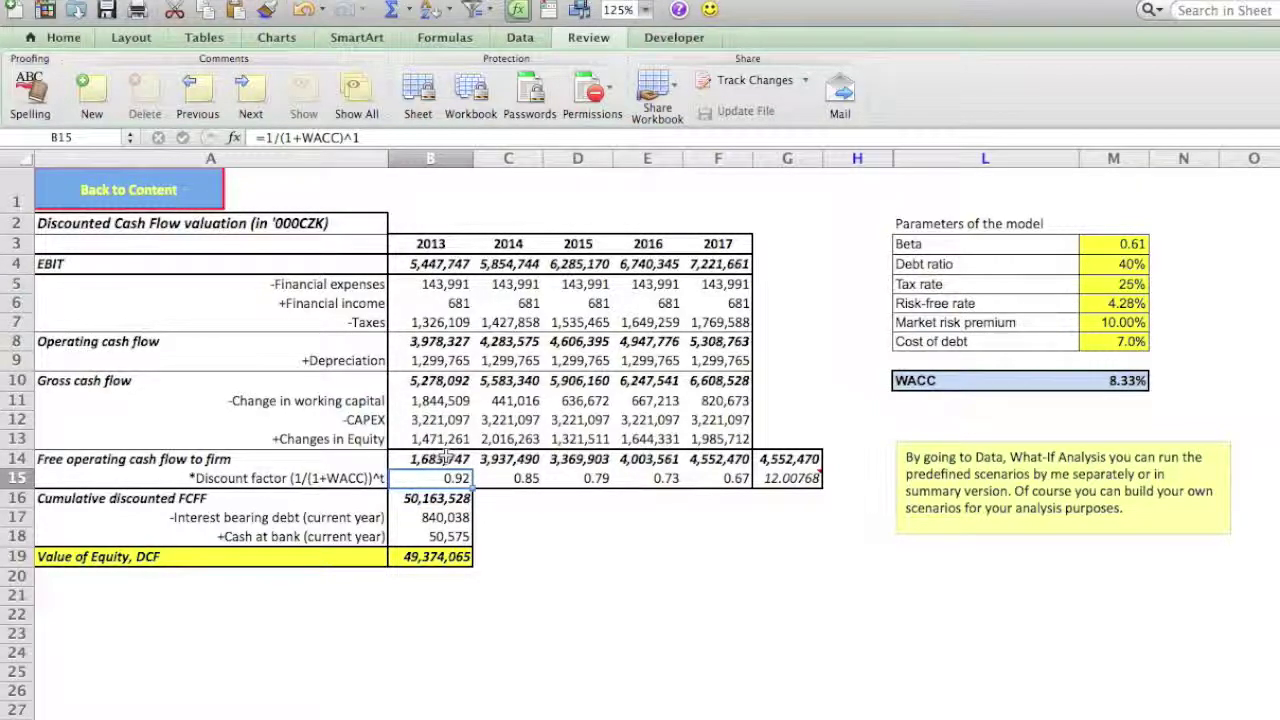
pyautogui.click(444, 458)
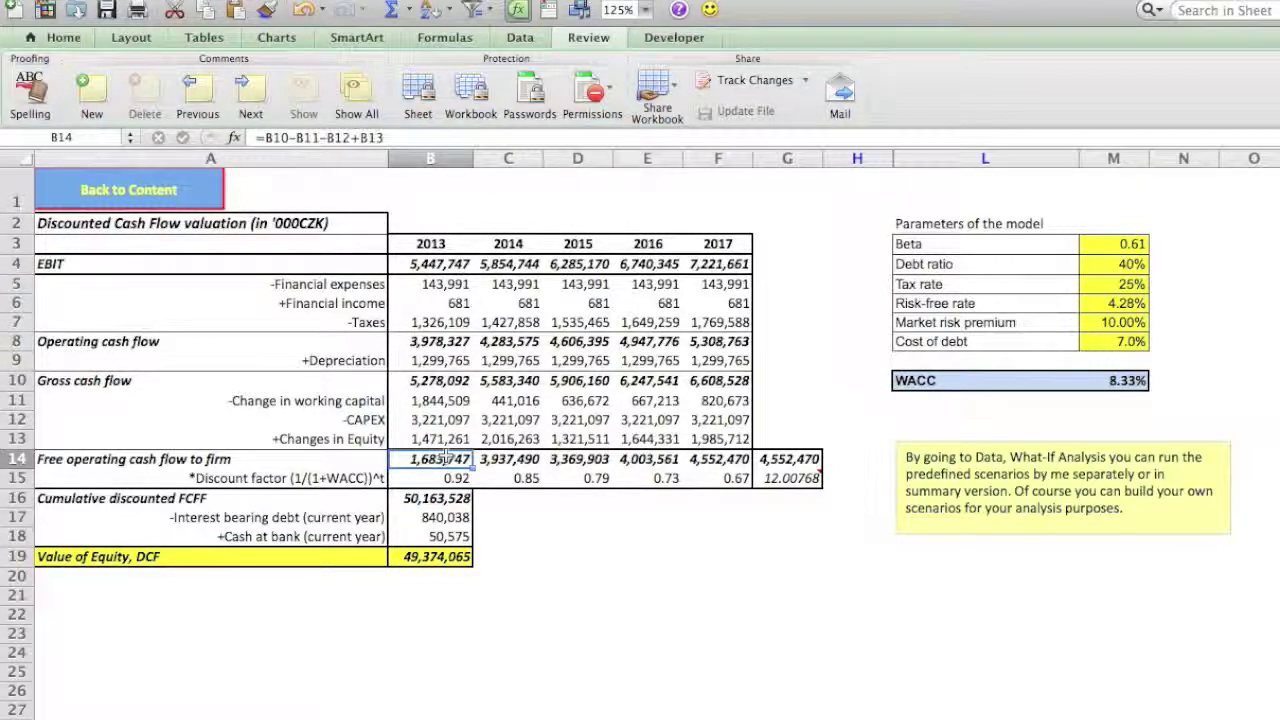
pyautogui.click(500, 478)
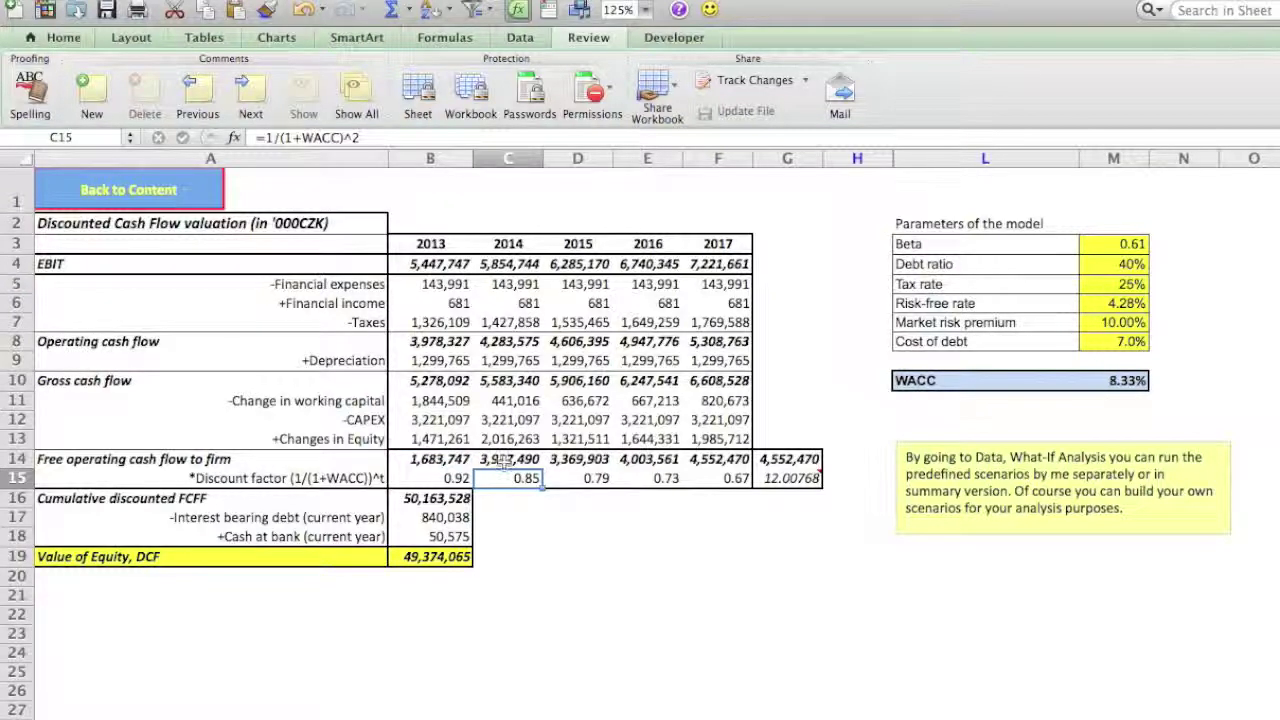
pyautogui.click(505, 460)
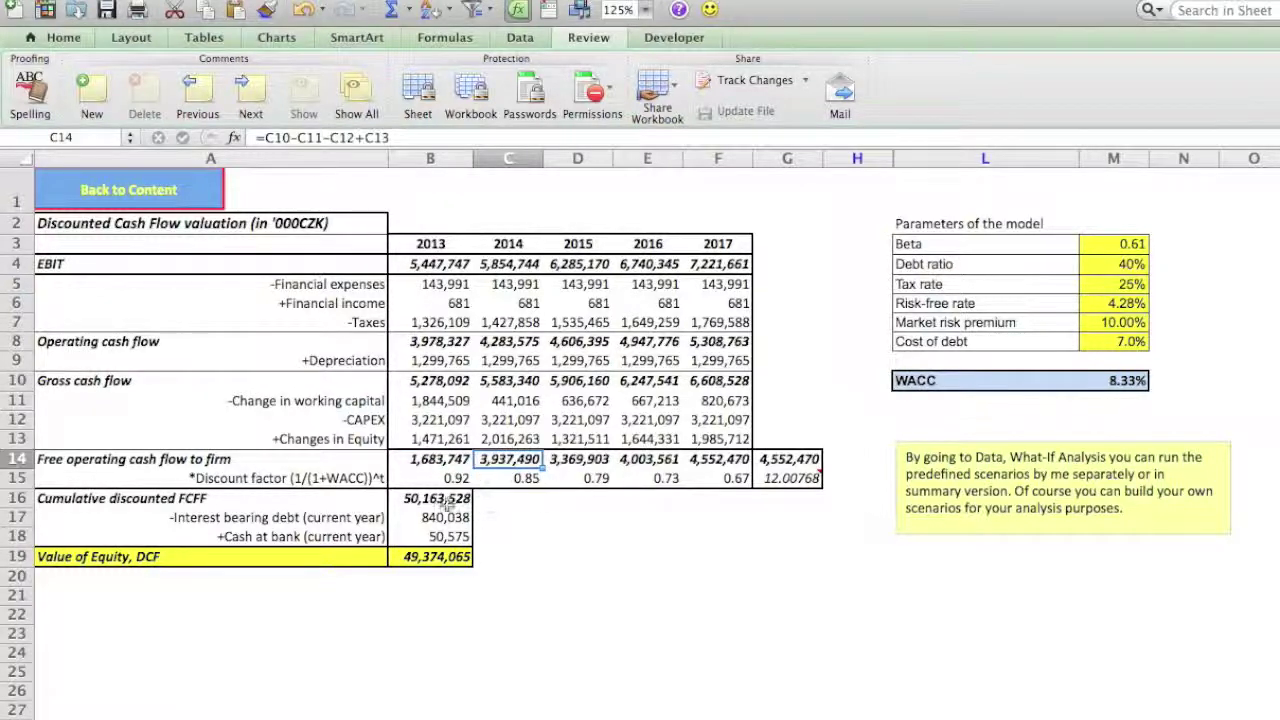
pyautogui.click(446, 500)
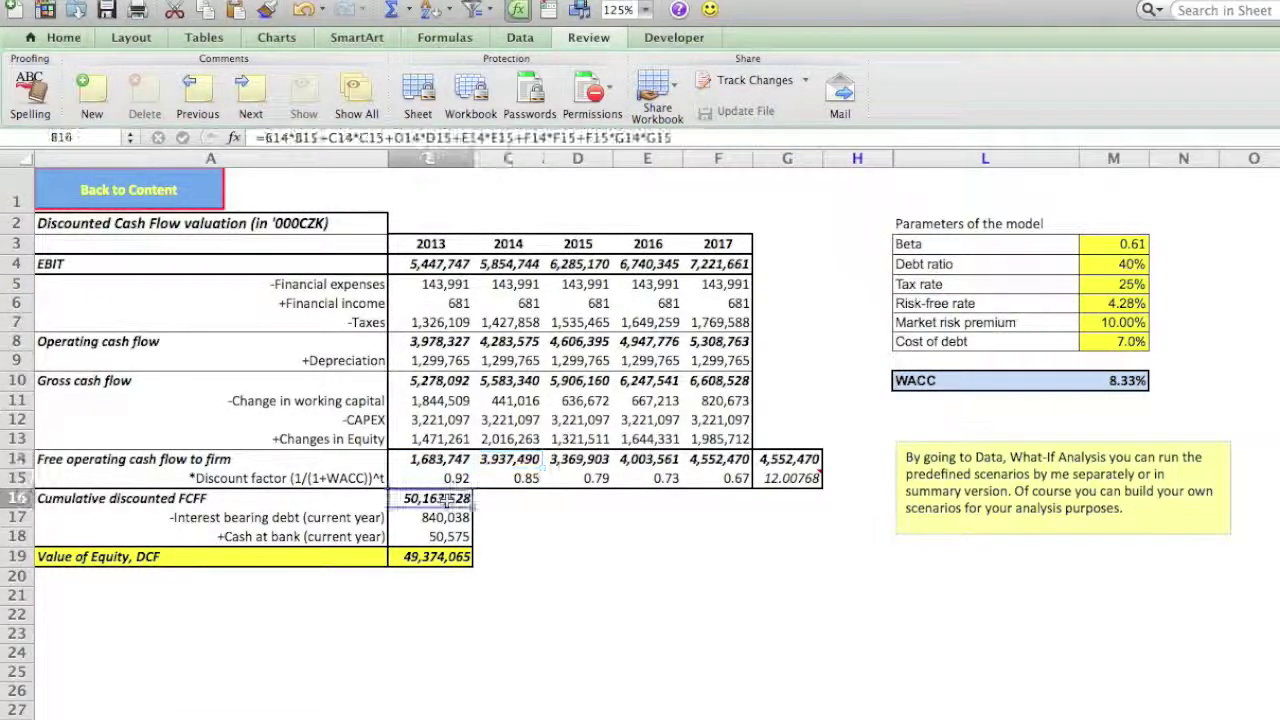
pyautogui.click(676, 138)
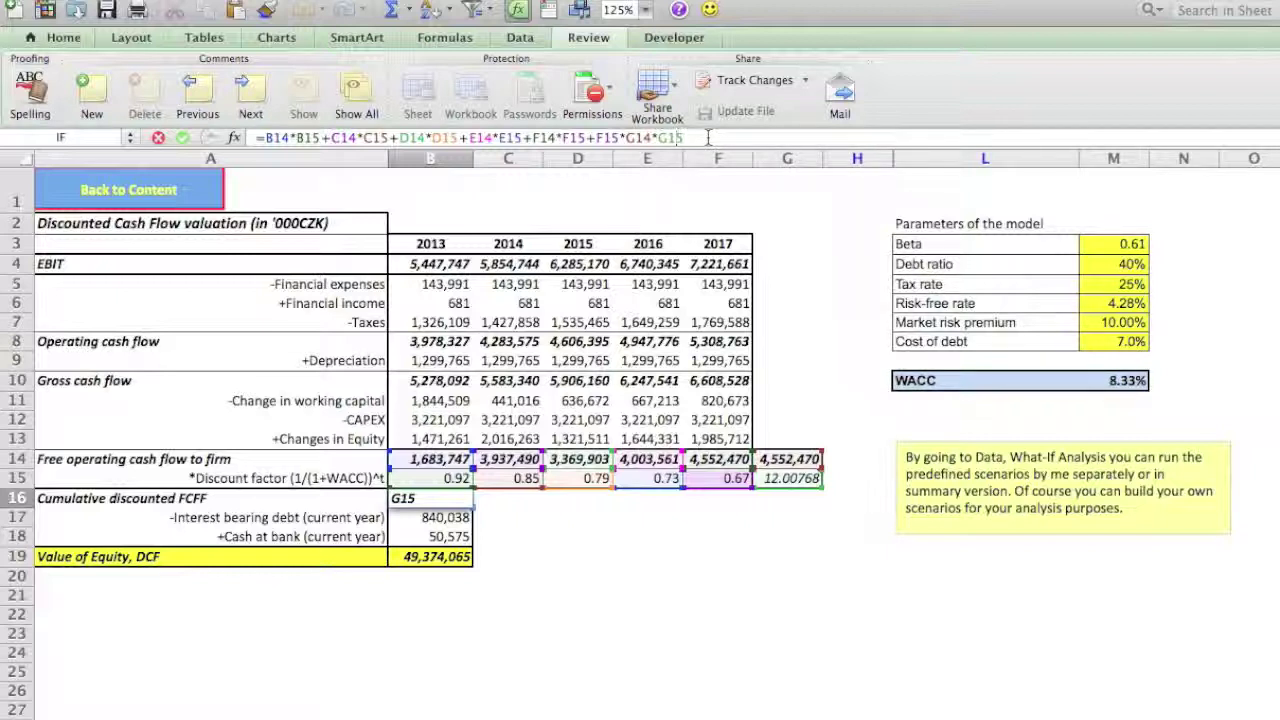
pyautogui.press('Return')
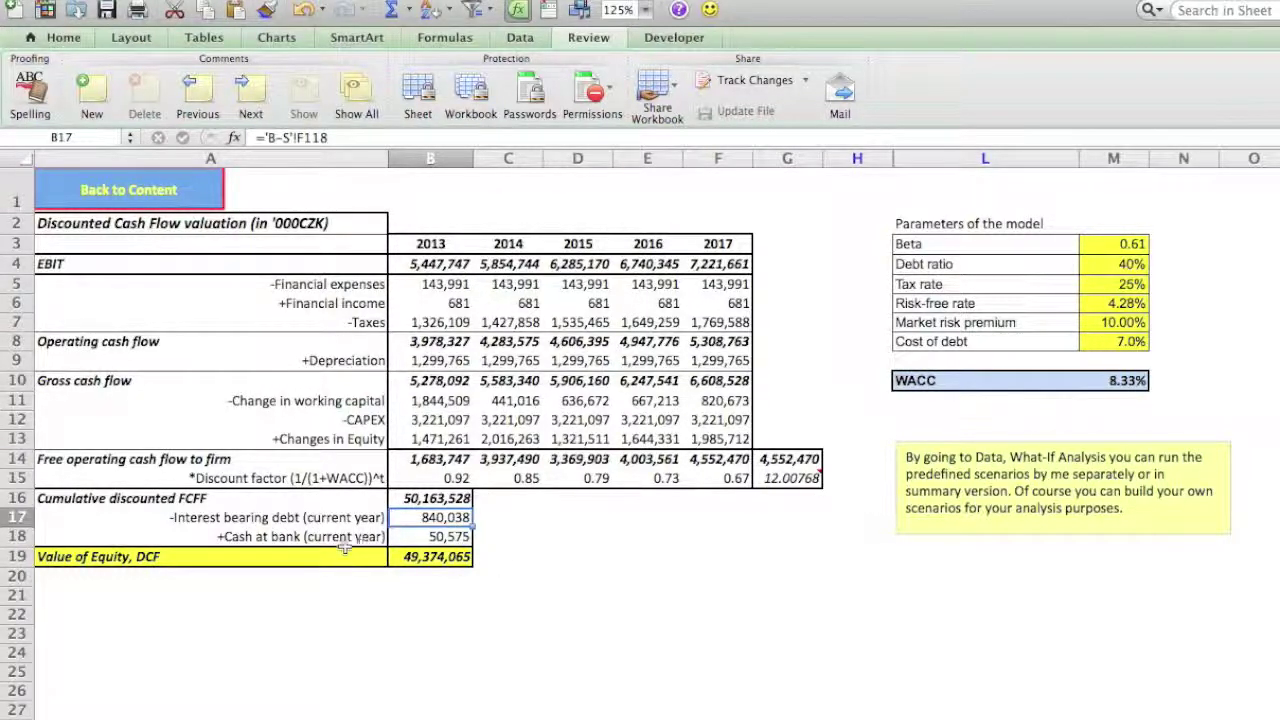
# Step: Recheck the equity value formula, the Beta input and WACC, leaving WACC at 8.33%
pyautogui.click(418, 557)
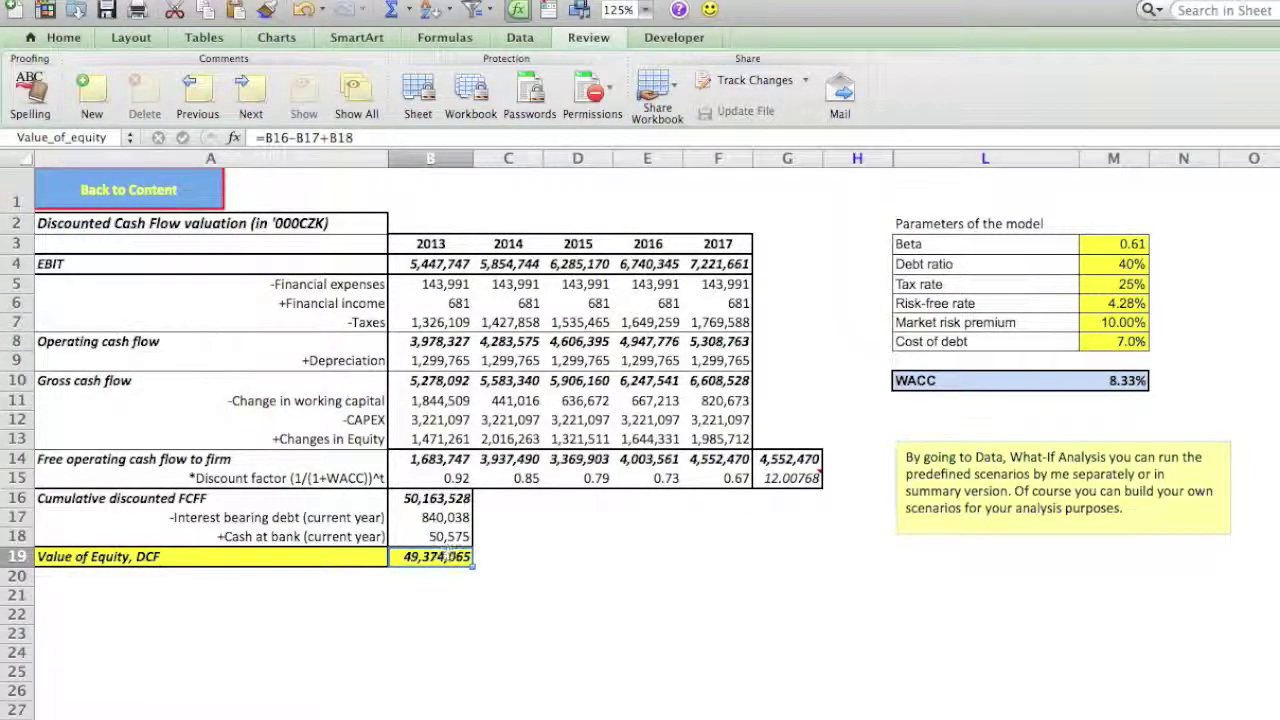
pyautogui.click(1118, 247)
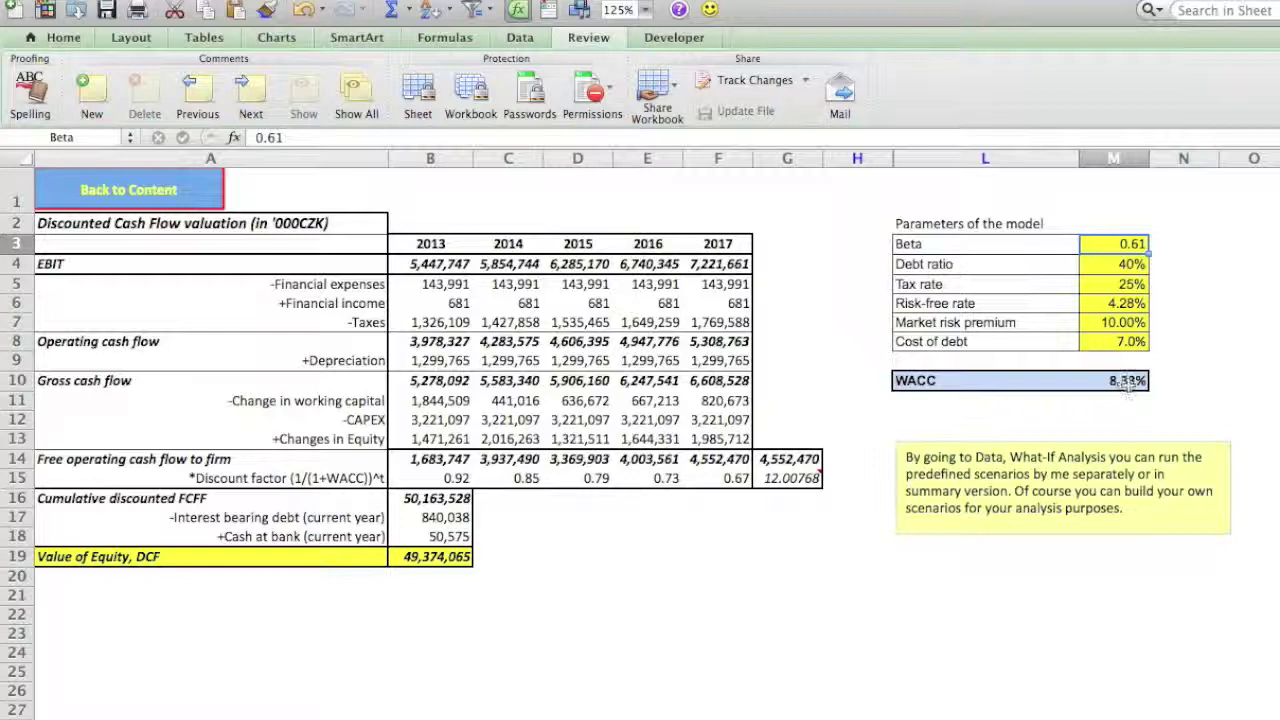
pyautogui.moveTo(1127, 382); pyautogui.dragTo(930, 383)
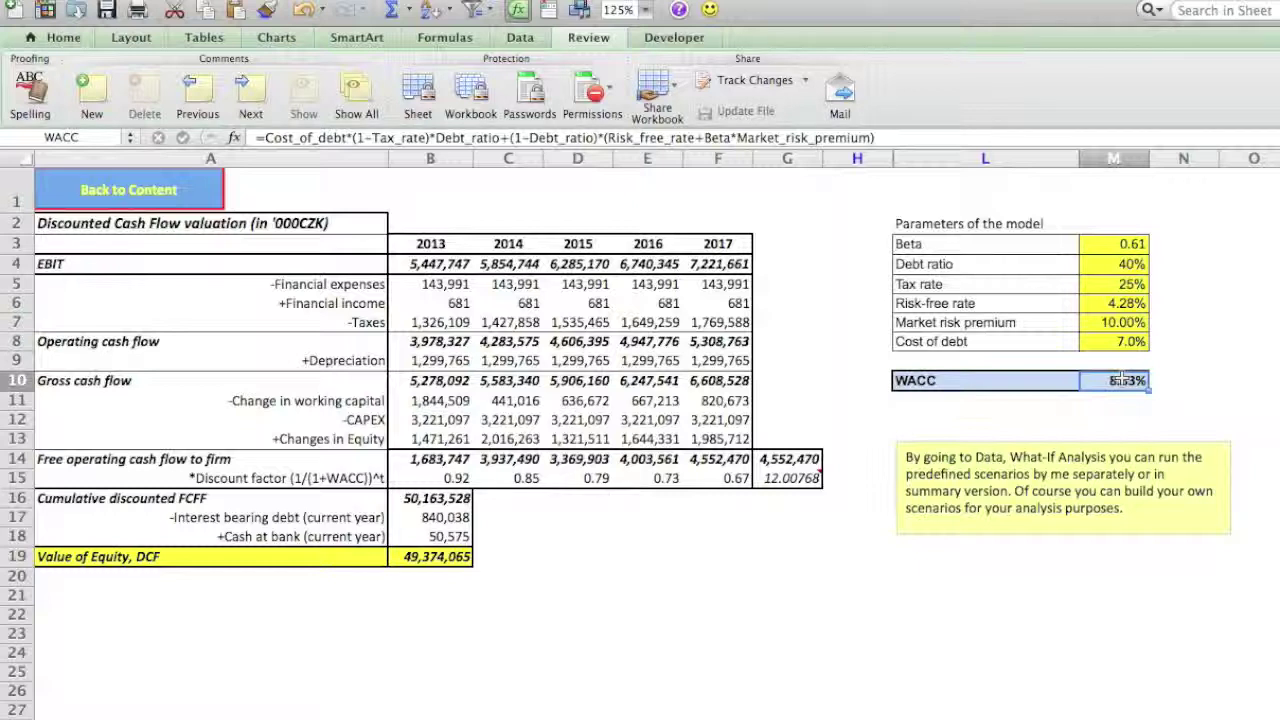
pyautogui.click(897, 137)
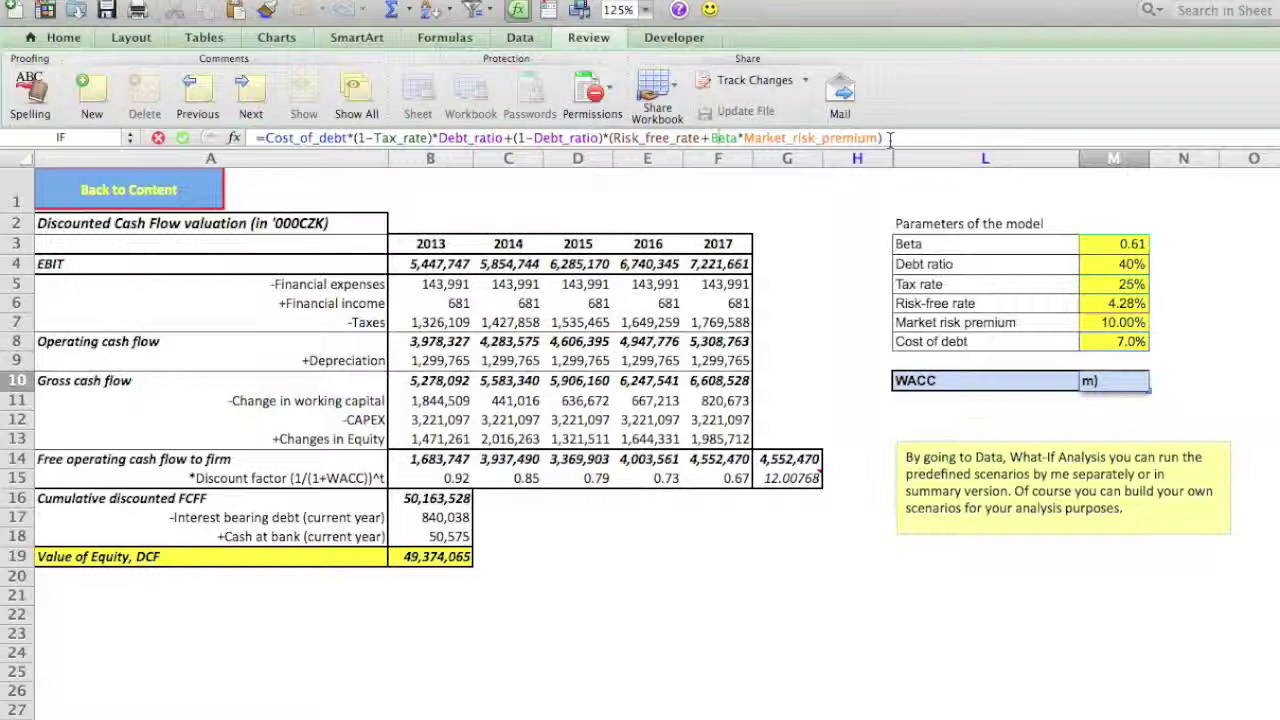
pyautogui.press('Return')
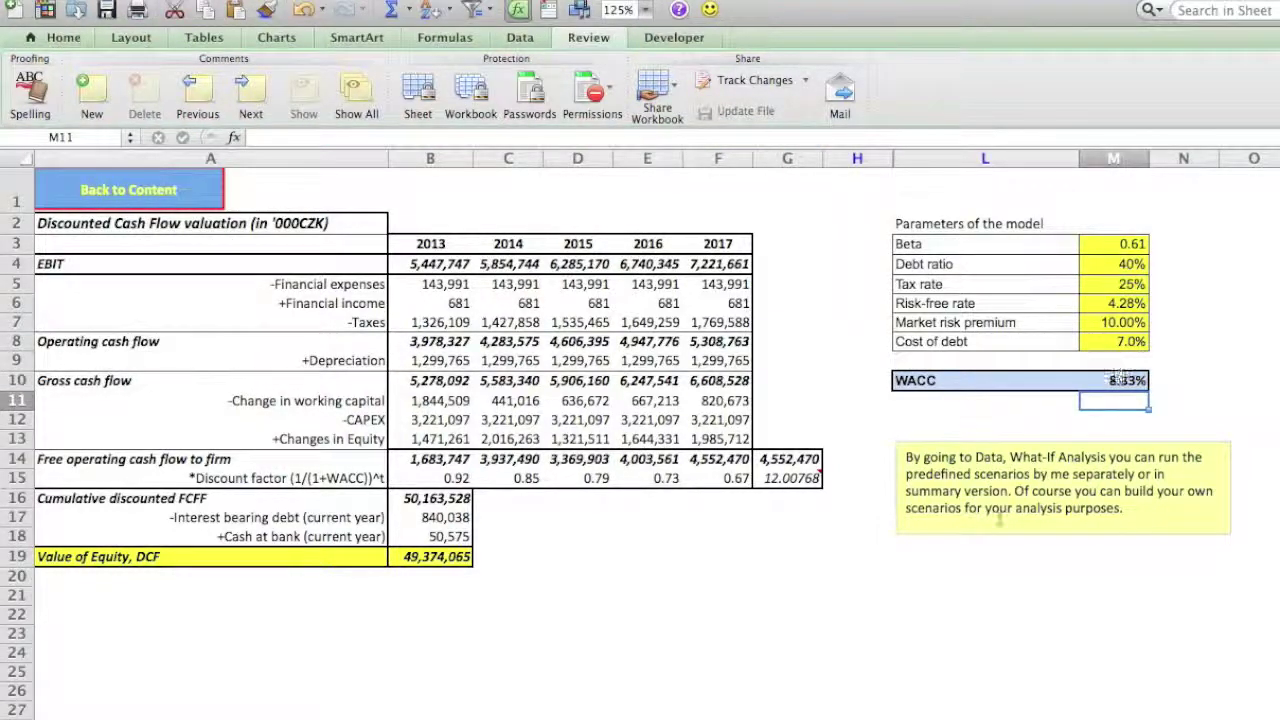
# Step: Enter the absolute-reference formula =$L$20*2 in L19
pyautogui.click(929, 558)
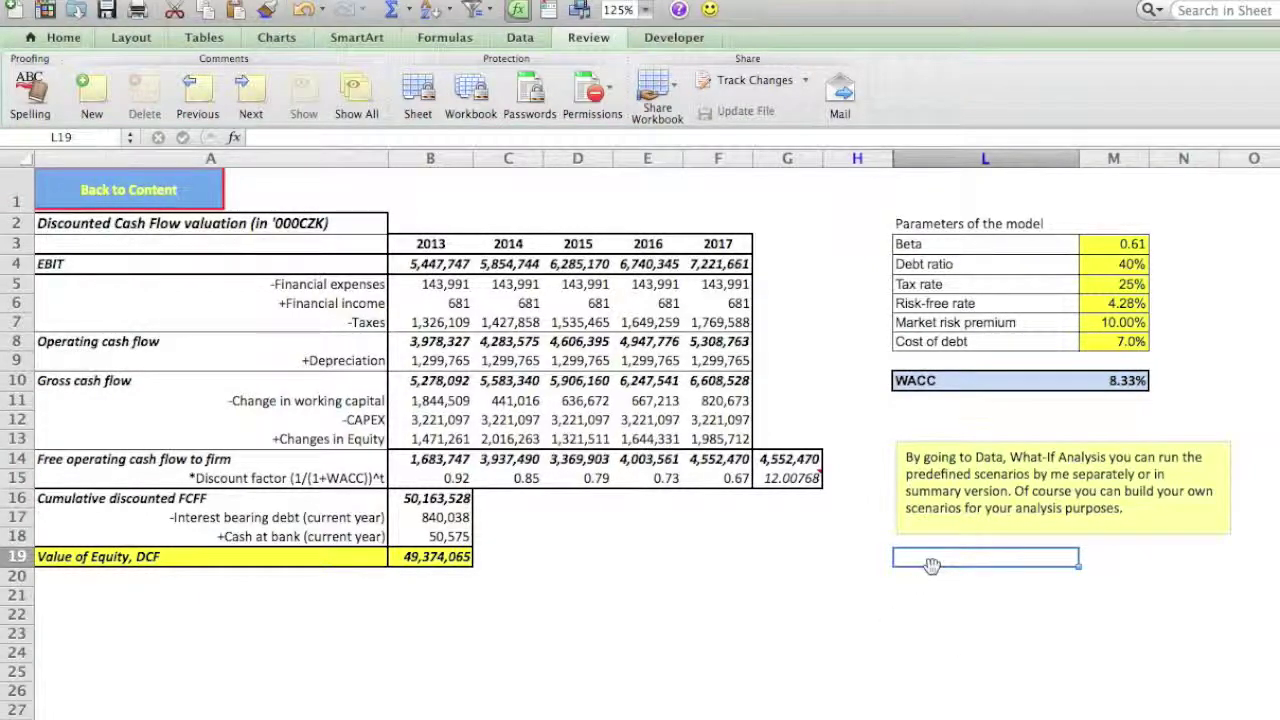
pyautogui.write('=')
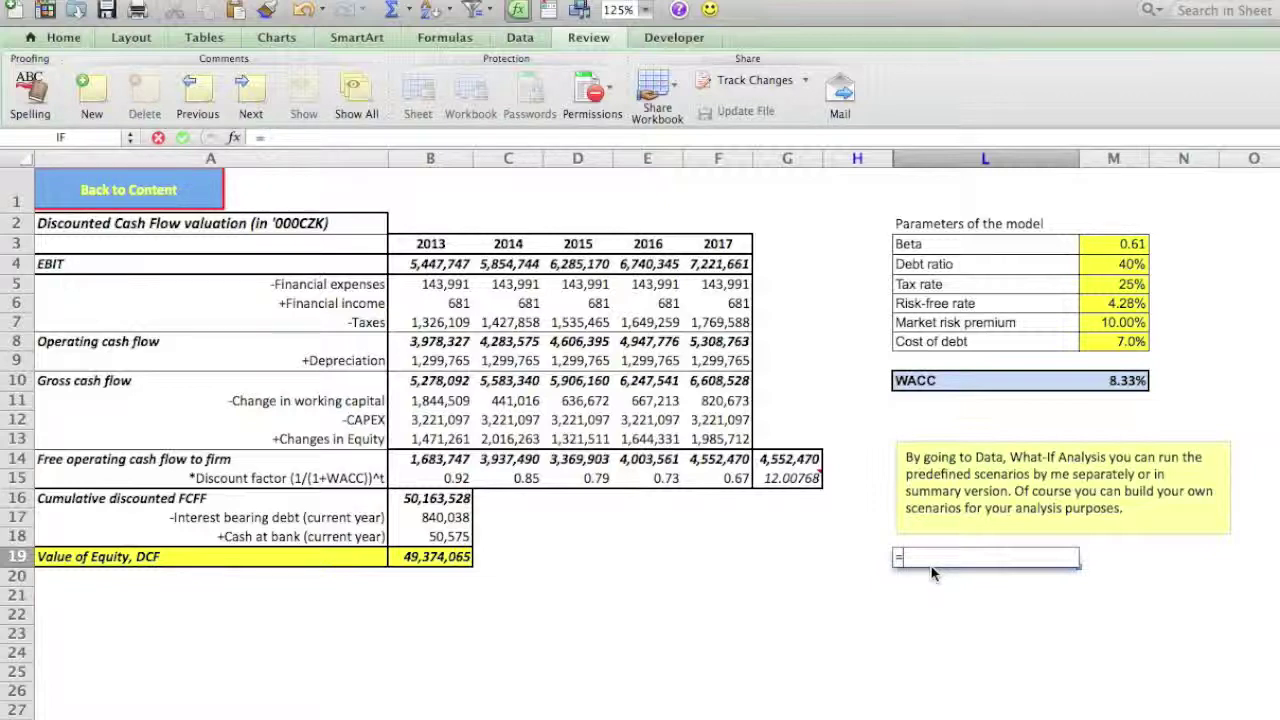
pyautogui.write('L2')
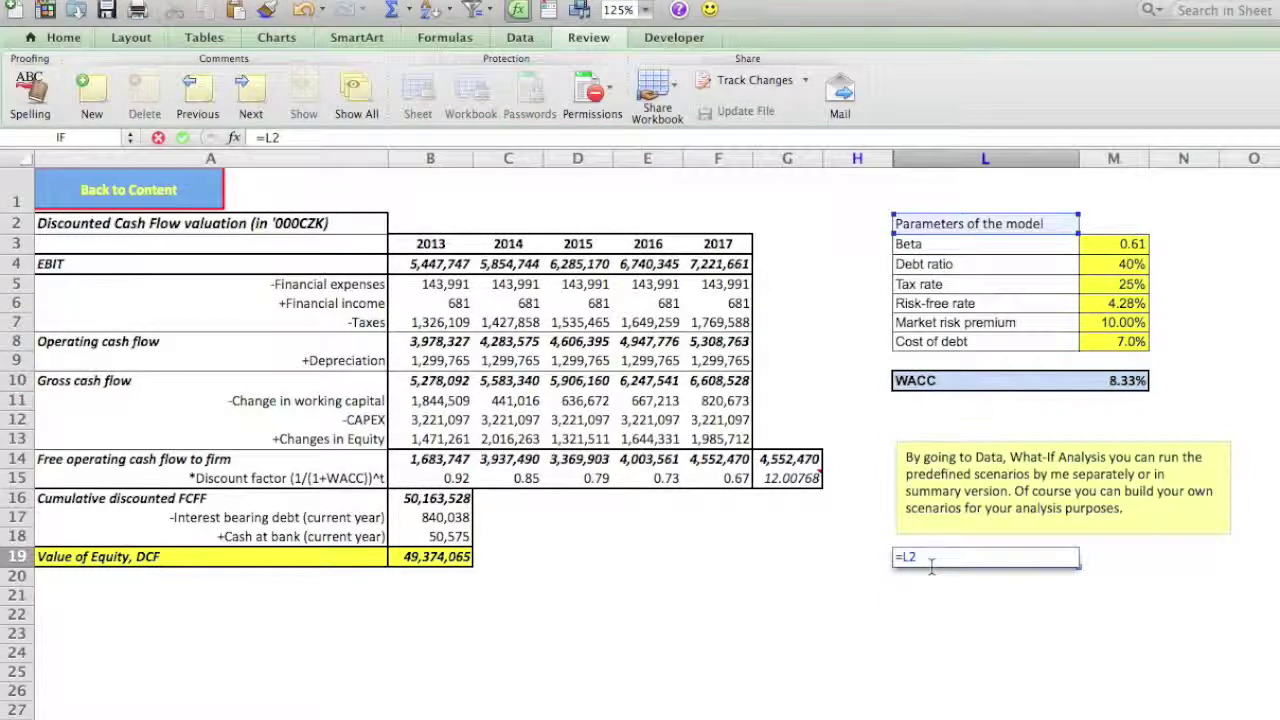
pyautogui.write('0')
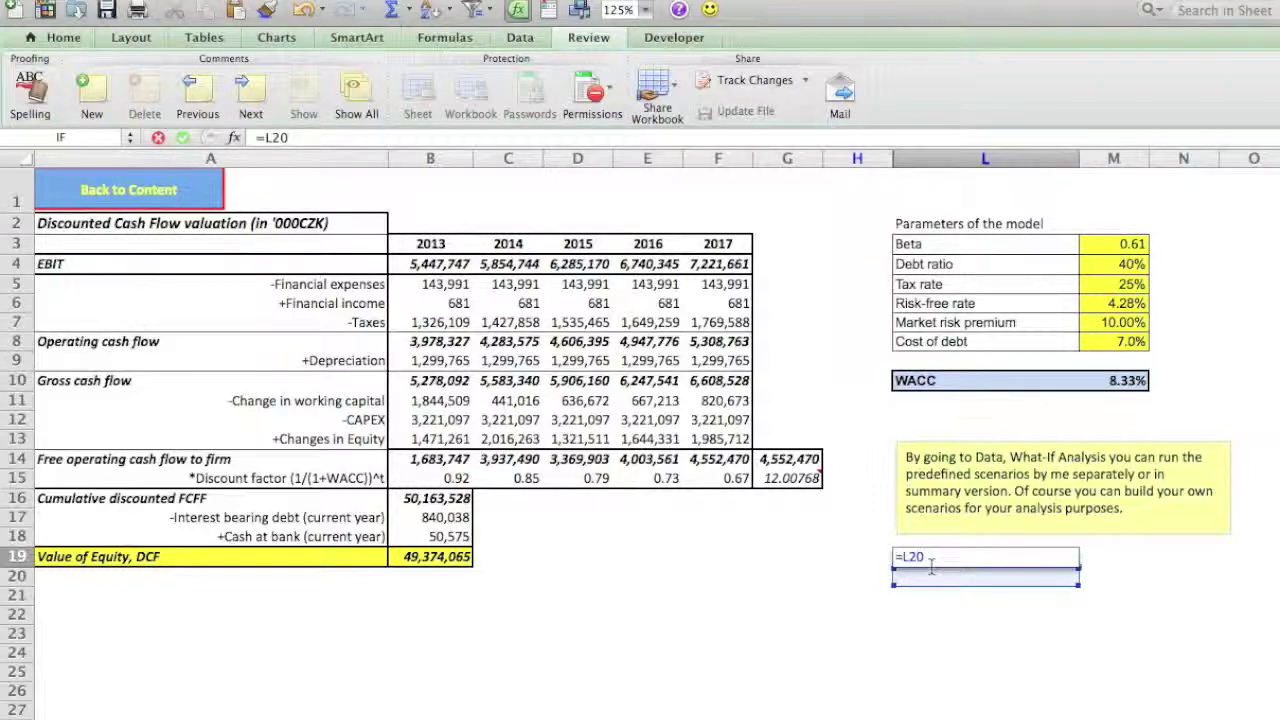
pyautogui.write('$')
pyautogui.click(903, 557)
pyautogui.write('$')
pyautogui.click(915, 557)
pyautogui.write('$')
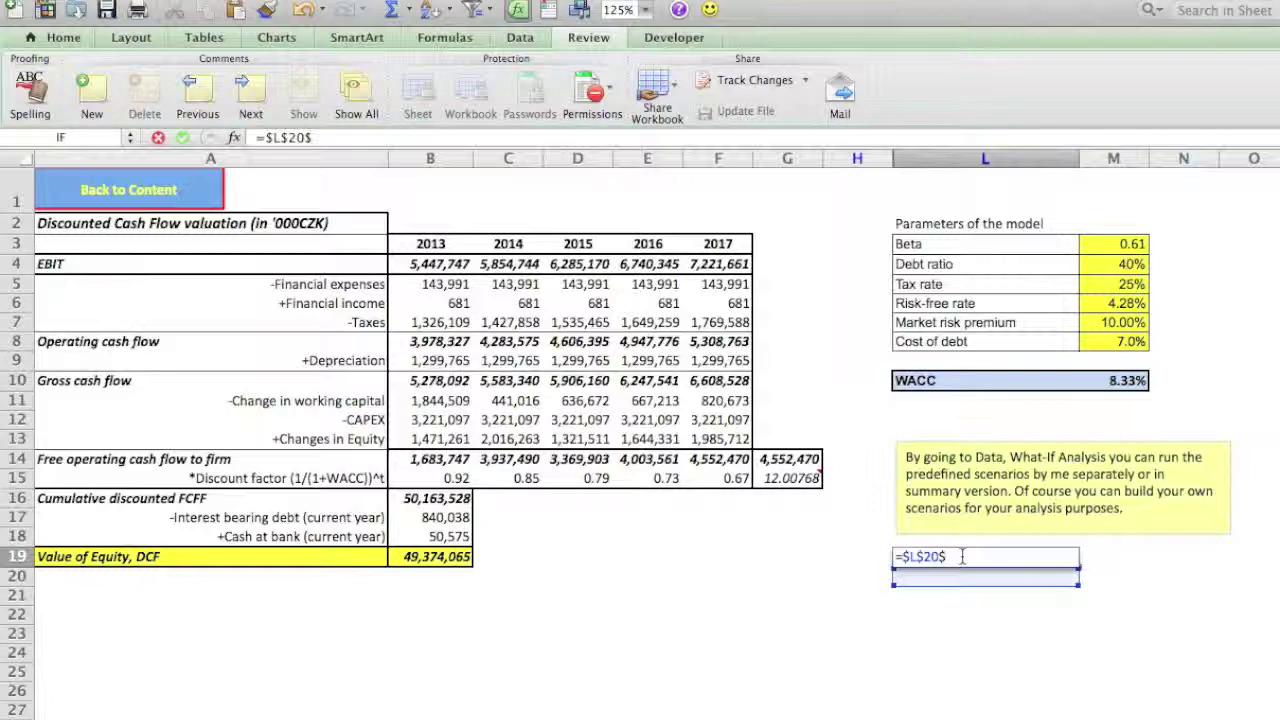
pyautogui.press('BackSpace')
pyautogui.write('*2')
pyautogui.press('Return')
# Step: Put 3 in L20, then rewrite L19 as =Beta*2
pyautogui.write('3')
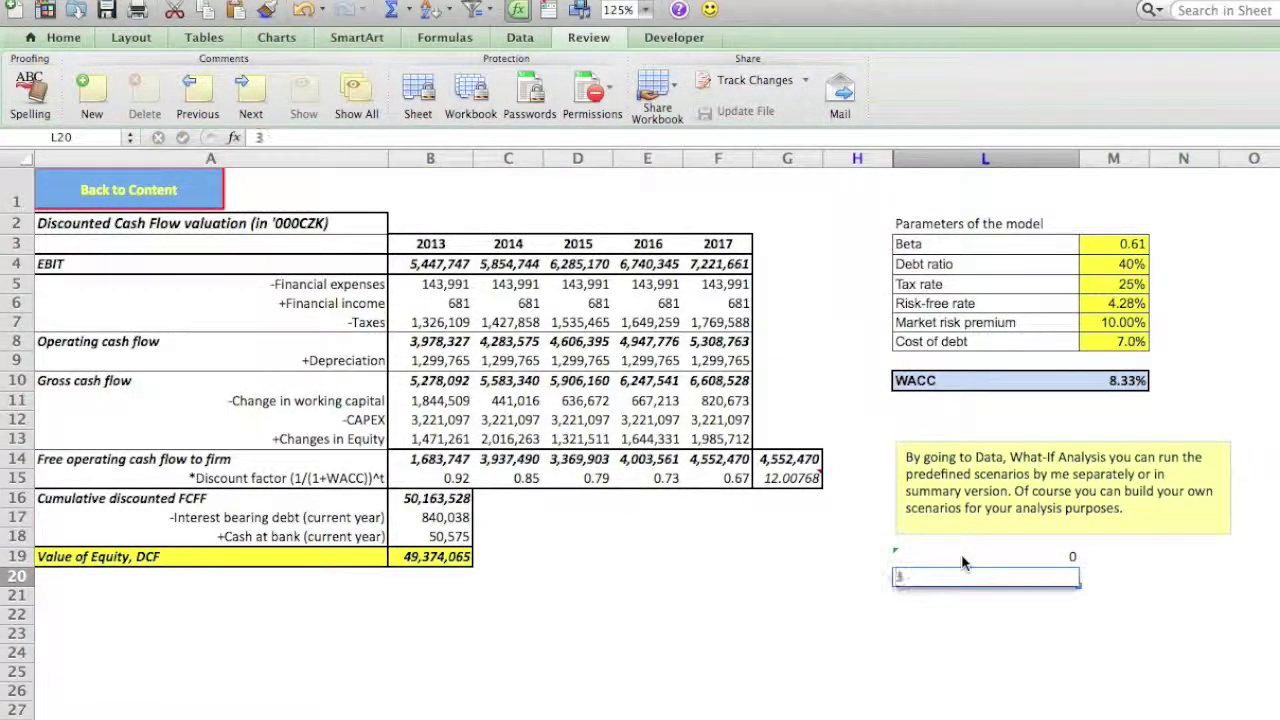
pyautogui.click(961, 554)
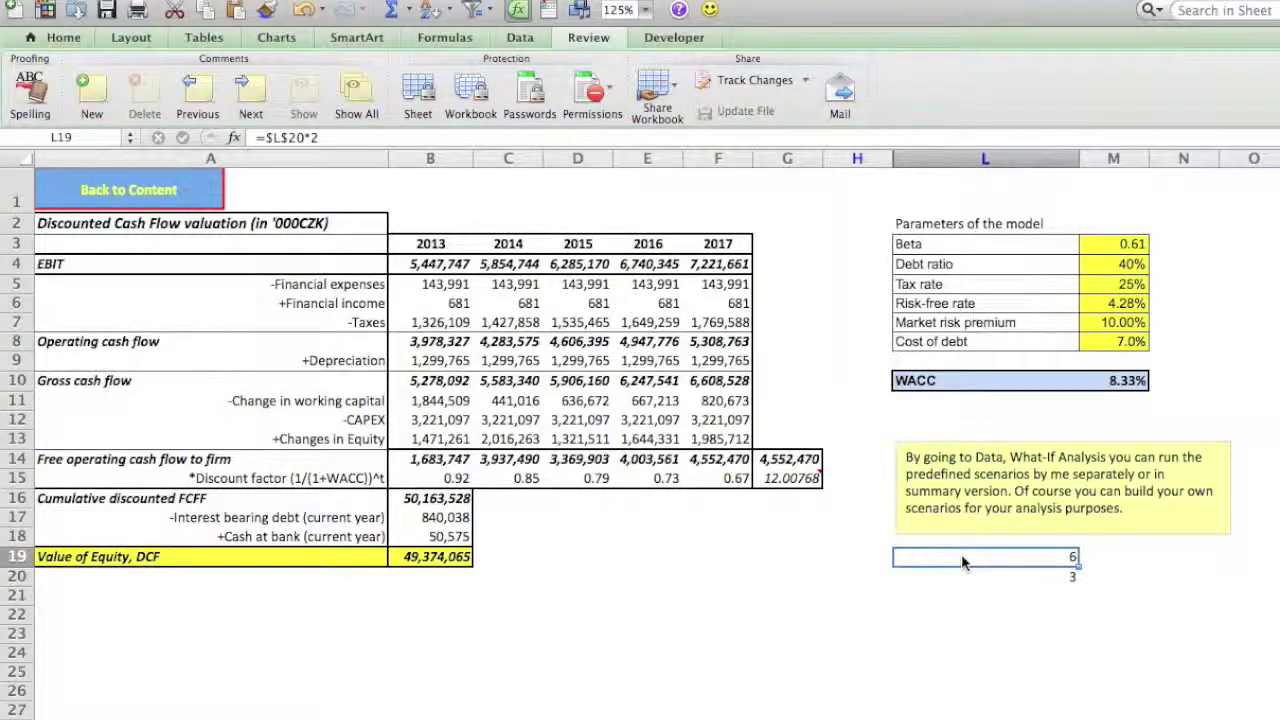
pyautogui.press('Down')
pyautogui.click(961, 558)
pyautogui.click(268, 137)
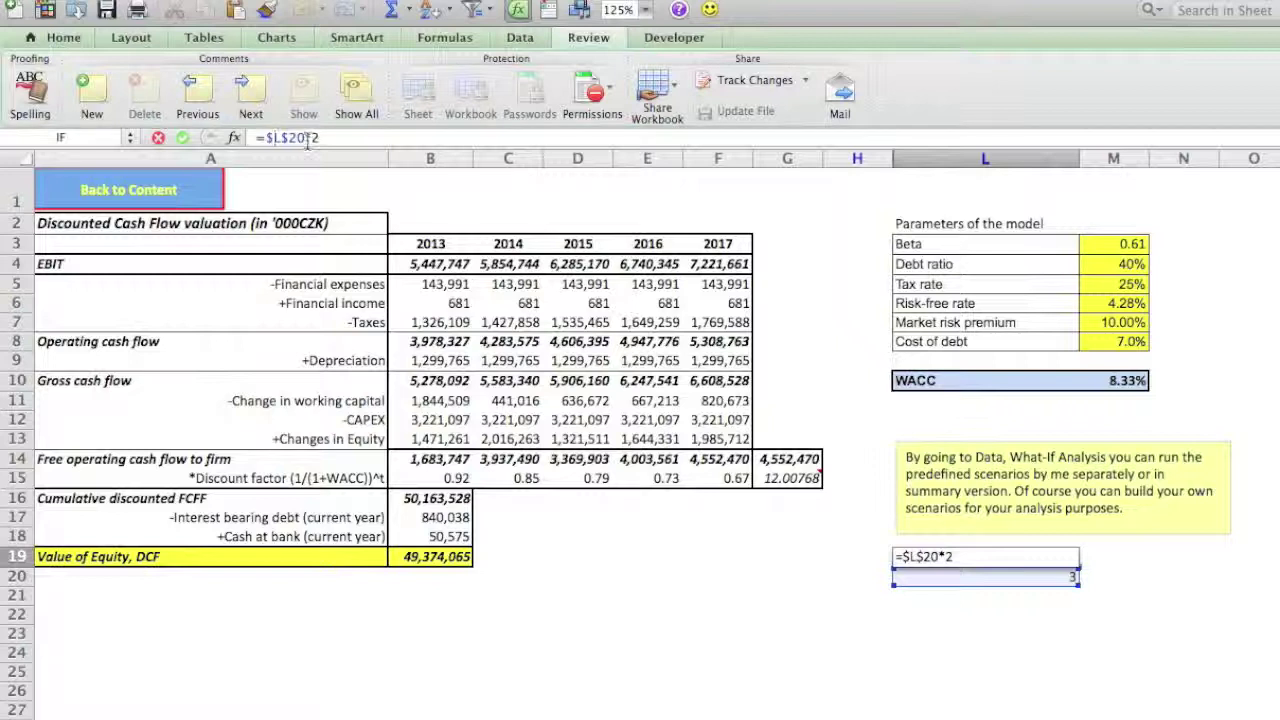
pyautogui.press('BackSpace')
pyautogui.press('BackSpace')
pyautogui.press('BackSpace')
pyautogui.press('BackSpace')
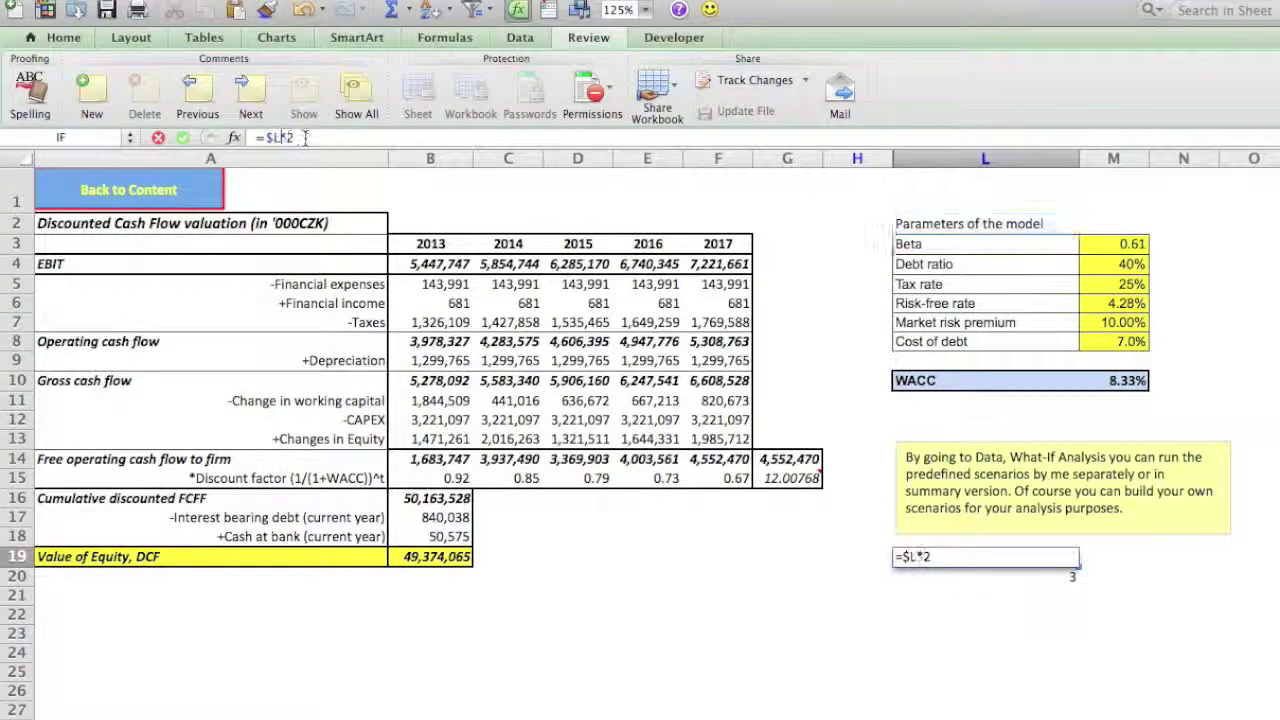
pyautogui.press('BackSpace')
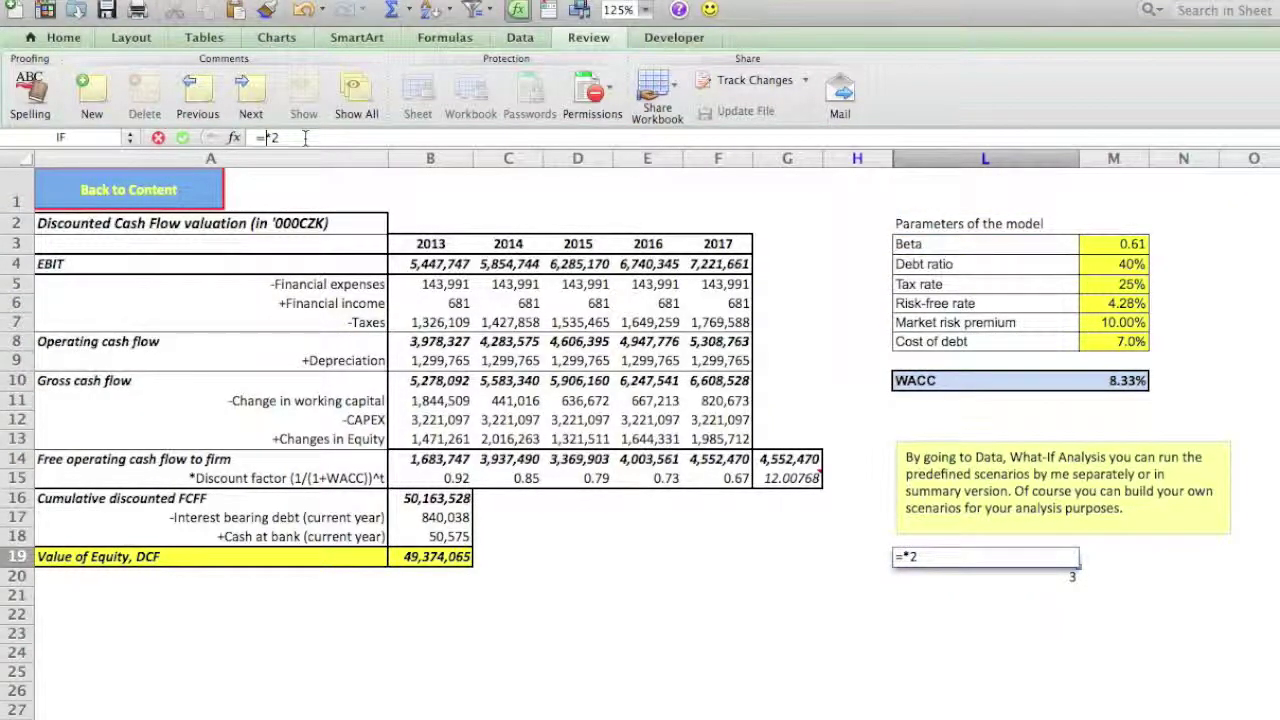
pyautogui.write('beta')
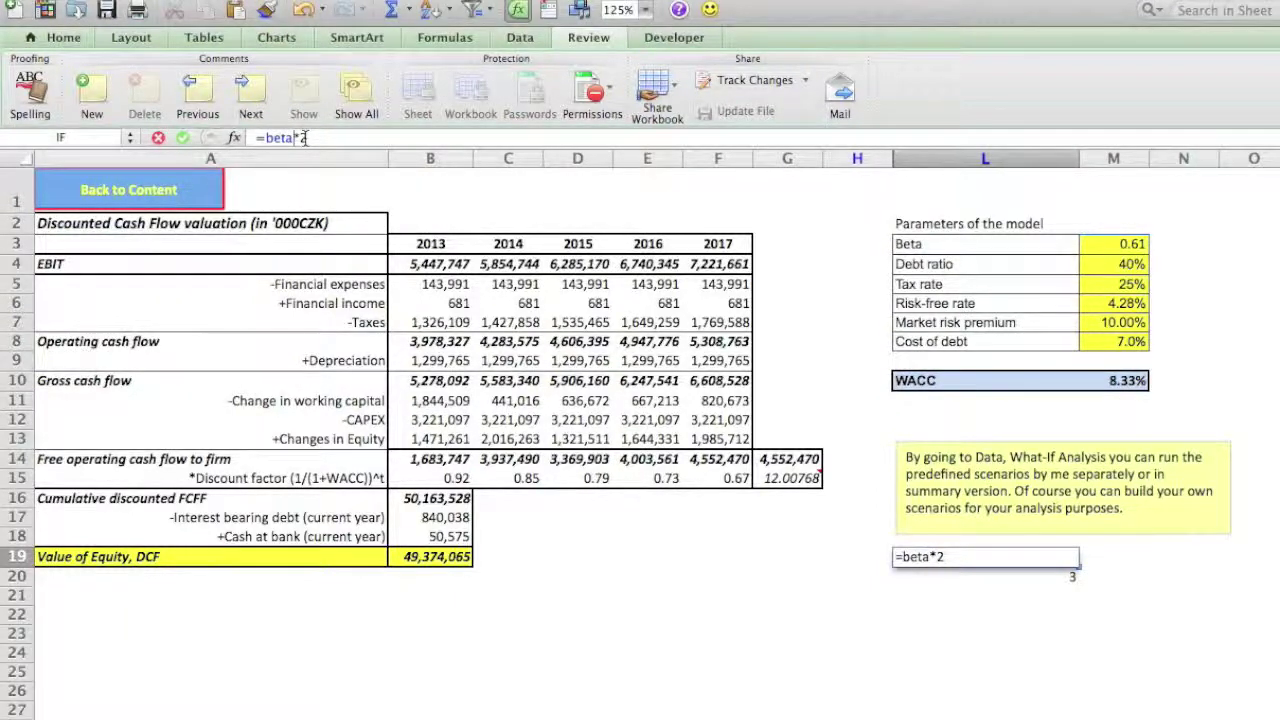
pyautogui.press('Return')
# Step: Enter =Beta*3 in L20 using the Beta name from autocomplete, giving 1.83
pyautogui.write('3')
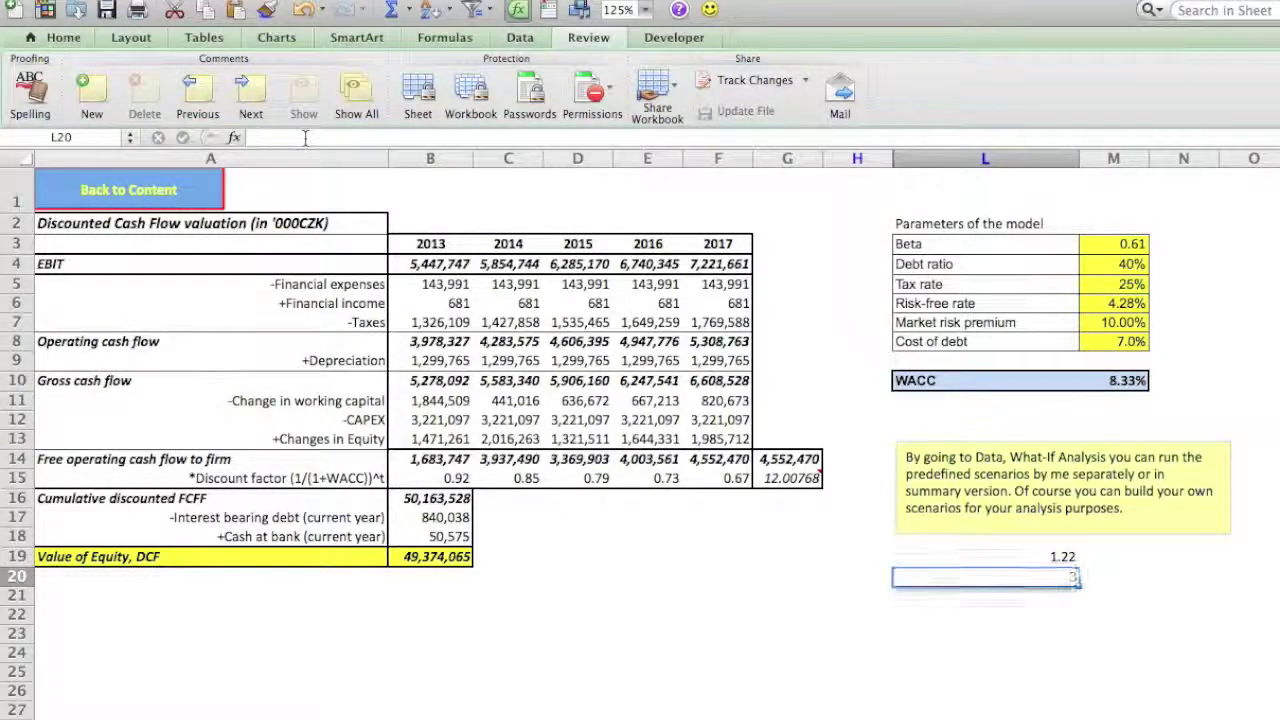
pyautogui.press('BackSpace')
pyautogui.press('Return')
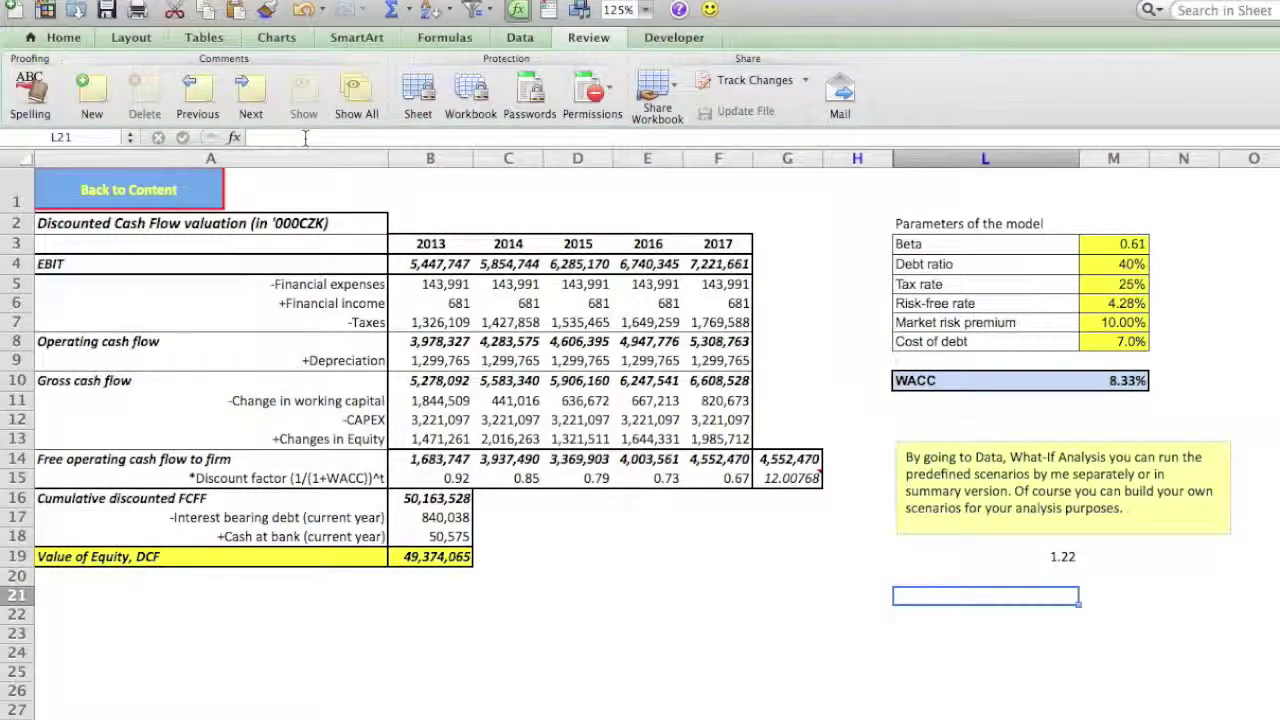
pyautogui.press('Up')
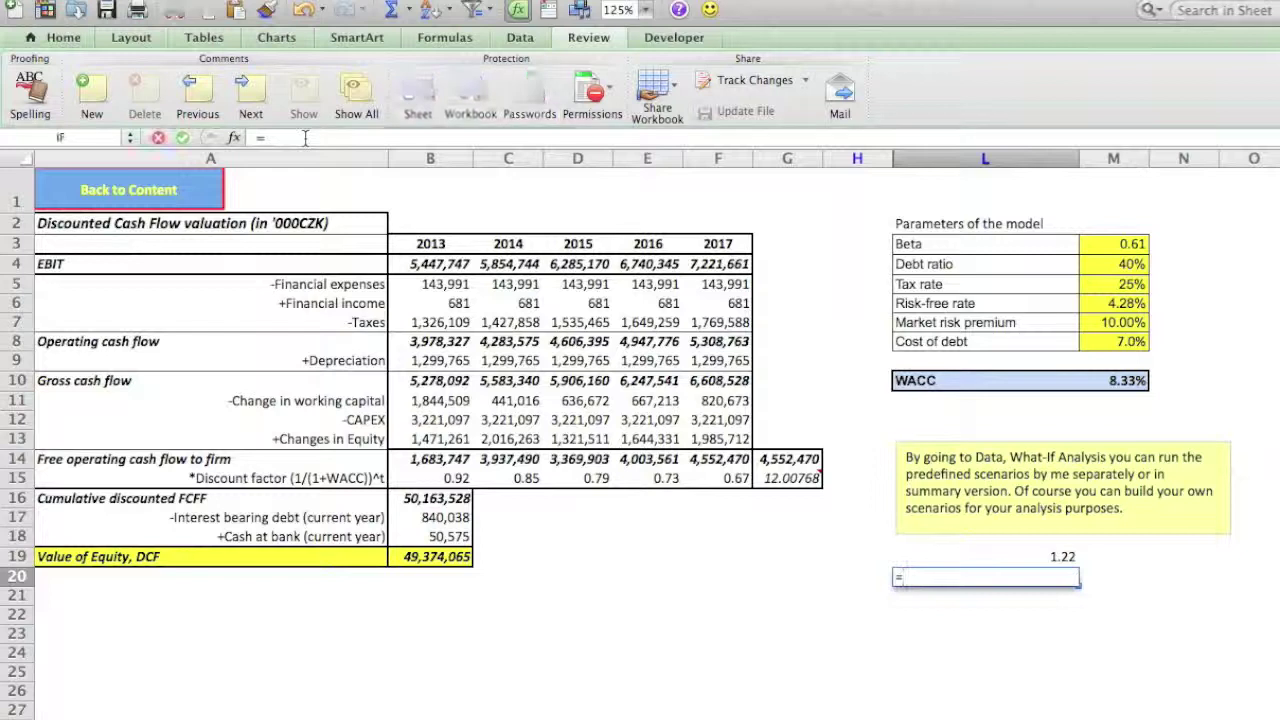
pyautogui.write('=beta')
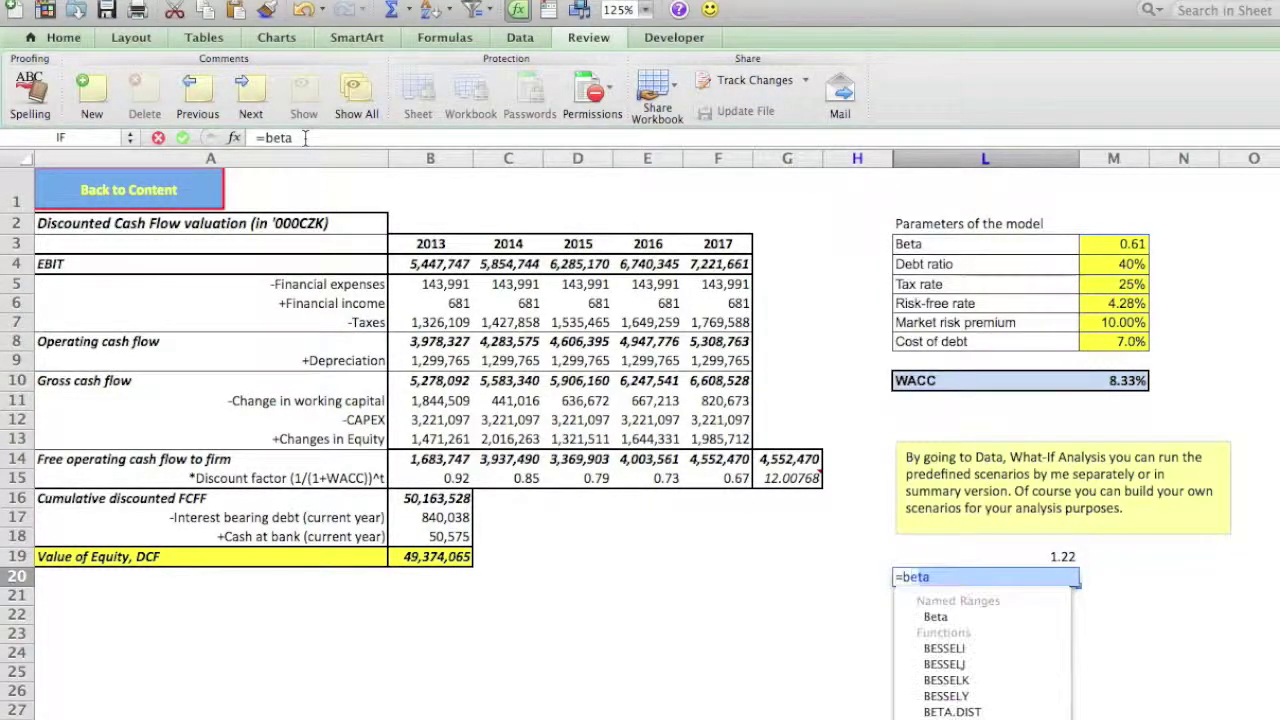
pyautogui.doubleClick(951, 618)
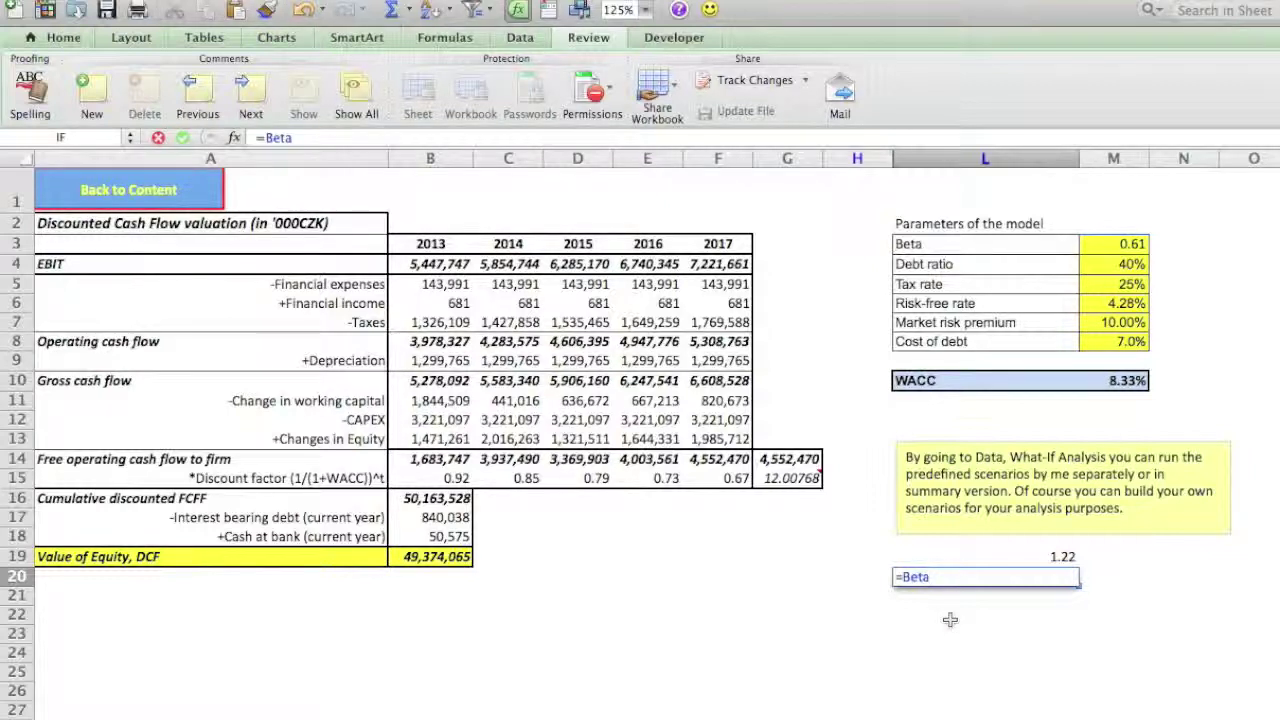
pyautogui.write('*3')
pyautogui.press('Return')
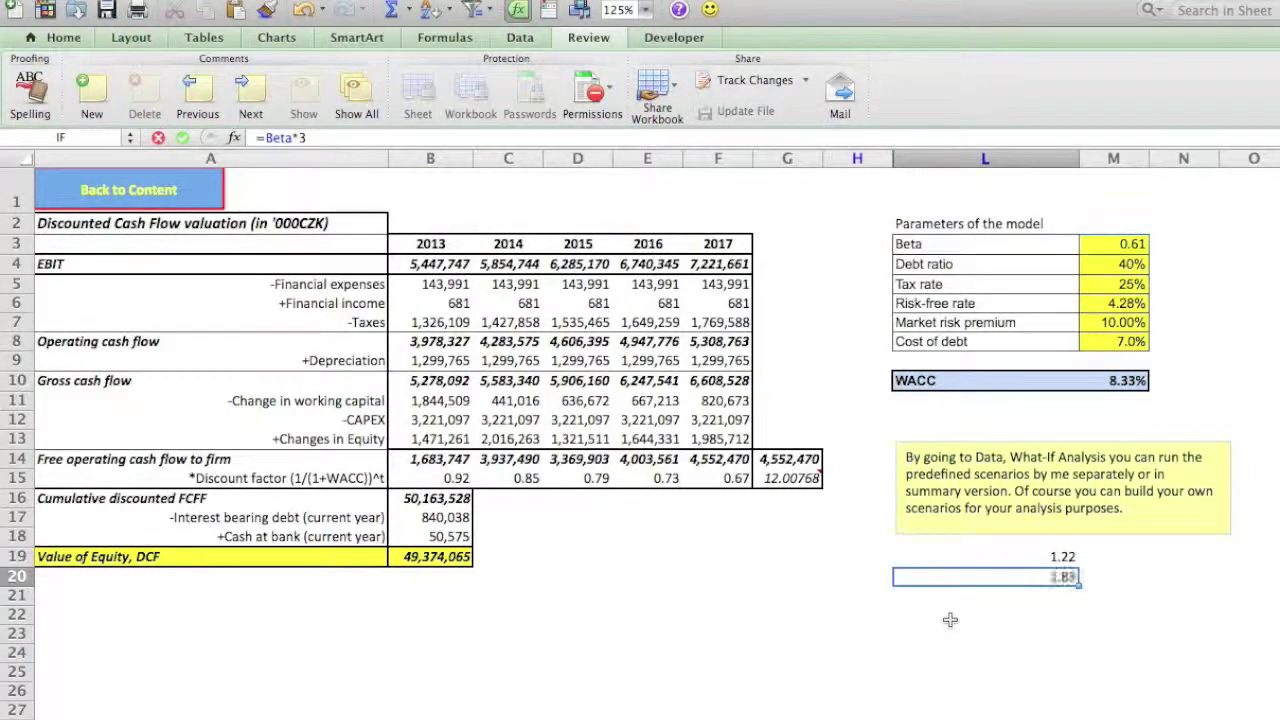
pyautogui.press('Up')
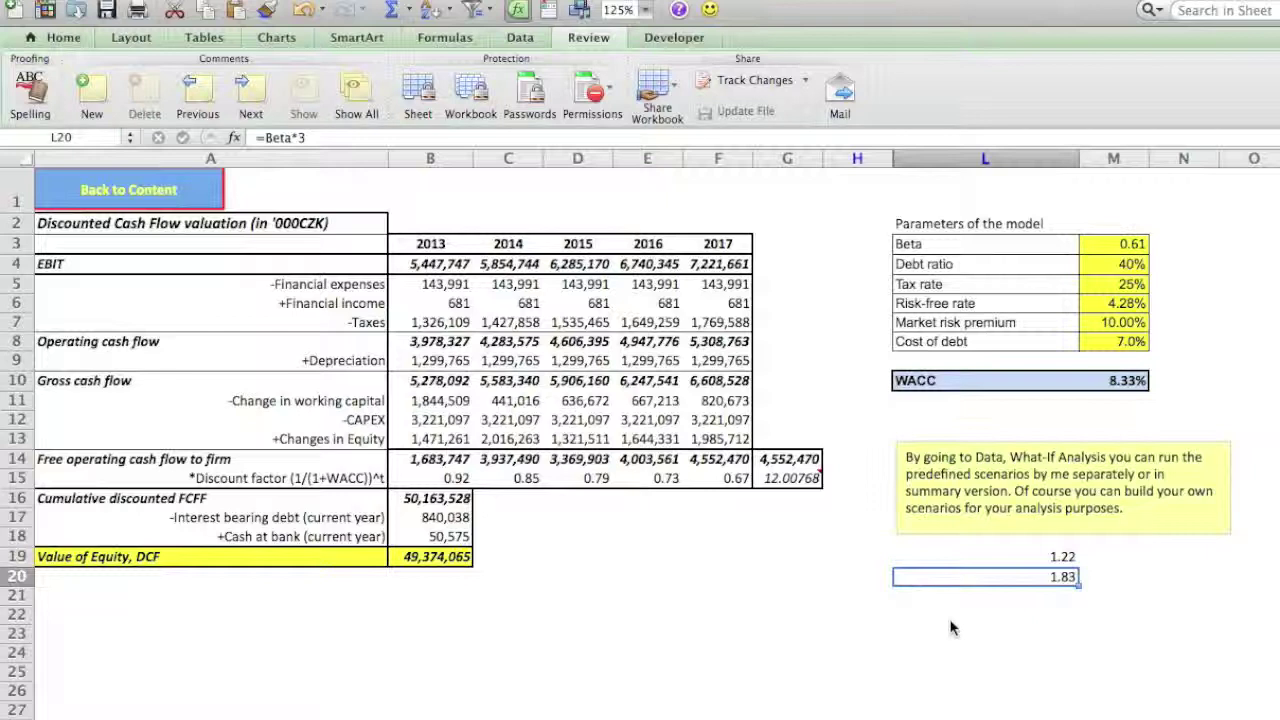
pyautogui.click(1122, 264)
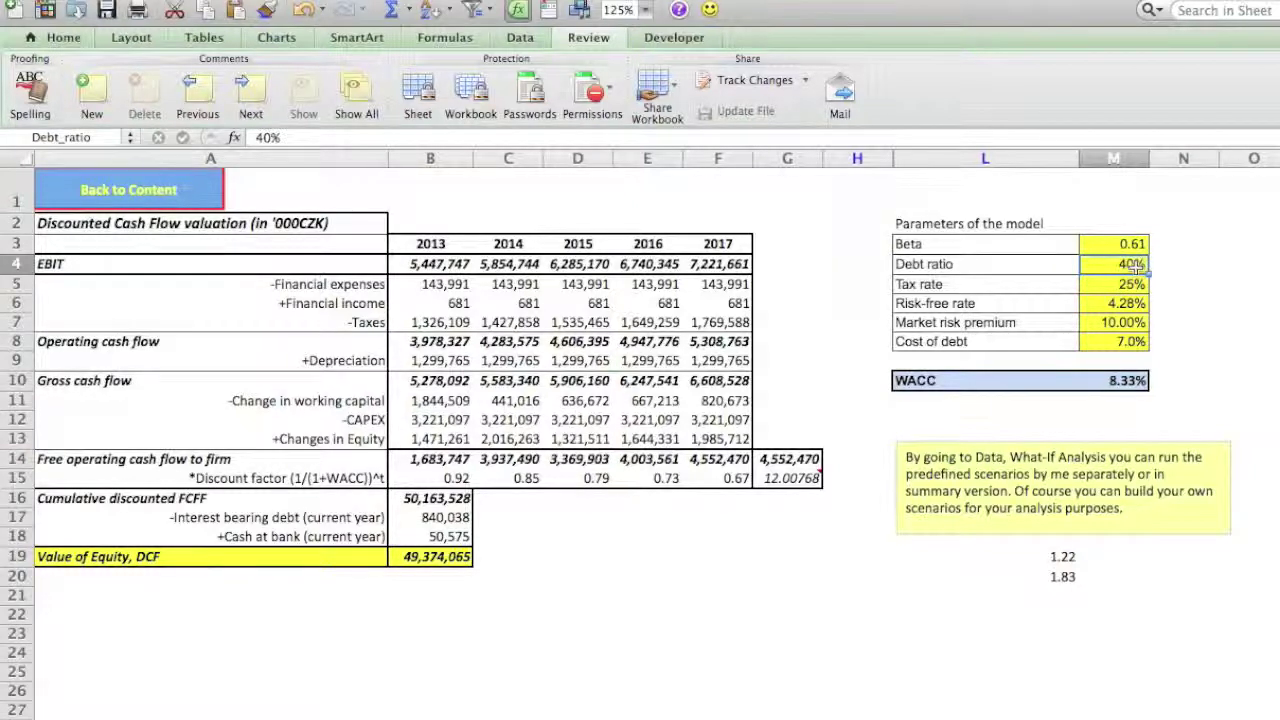
pyautogui.click(96, 139)
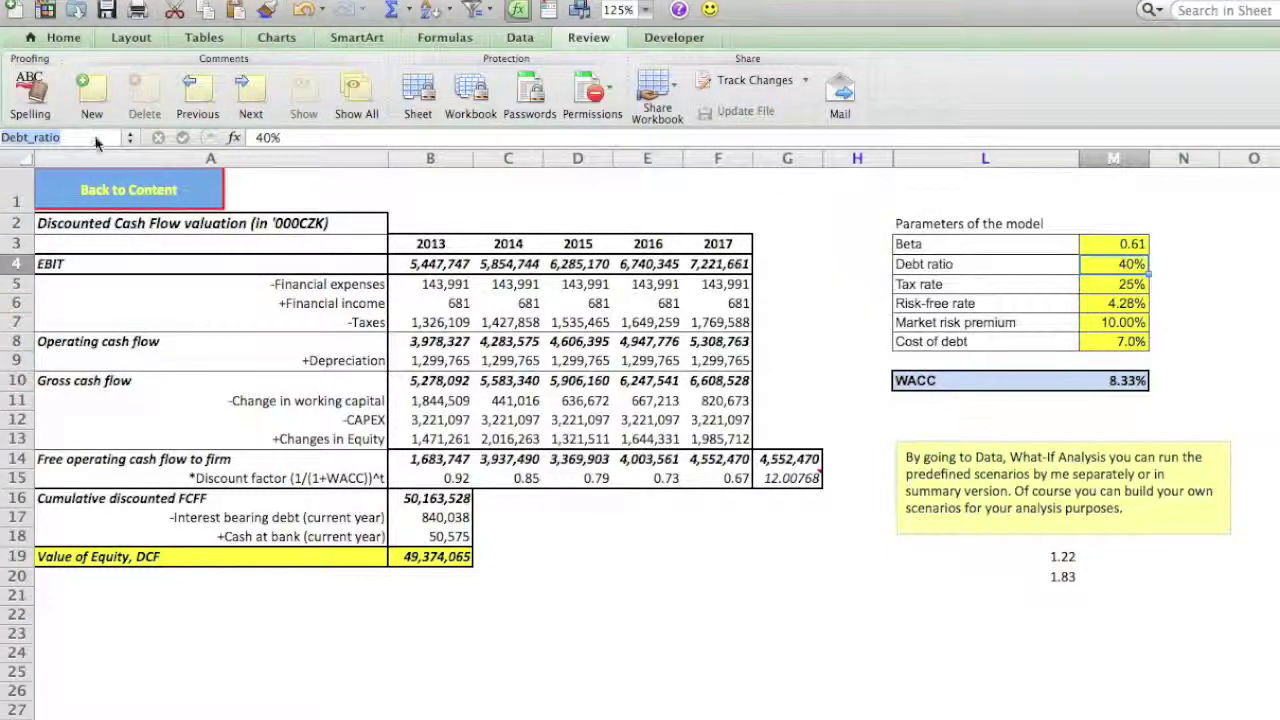
pyautogui.click(96, 139)
pyautogui.press('Return')
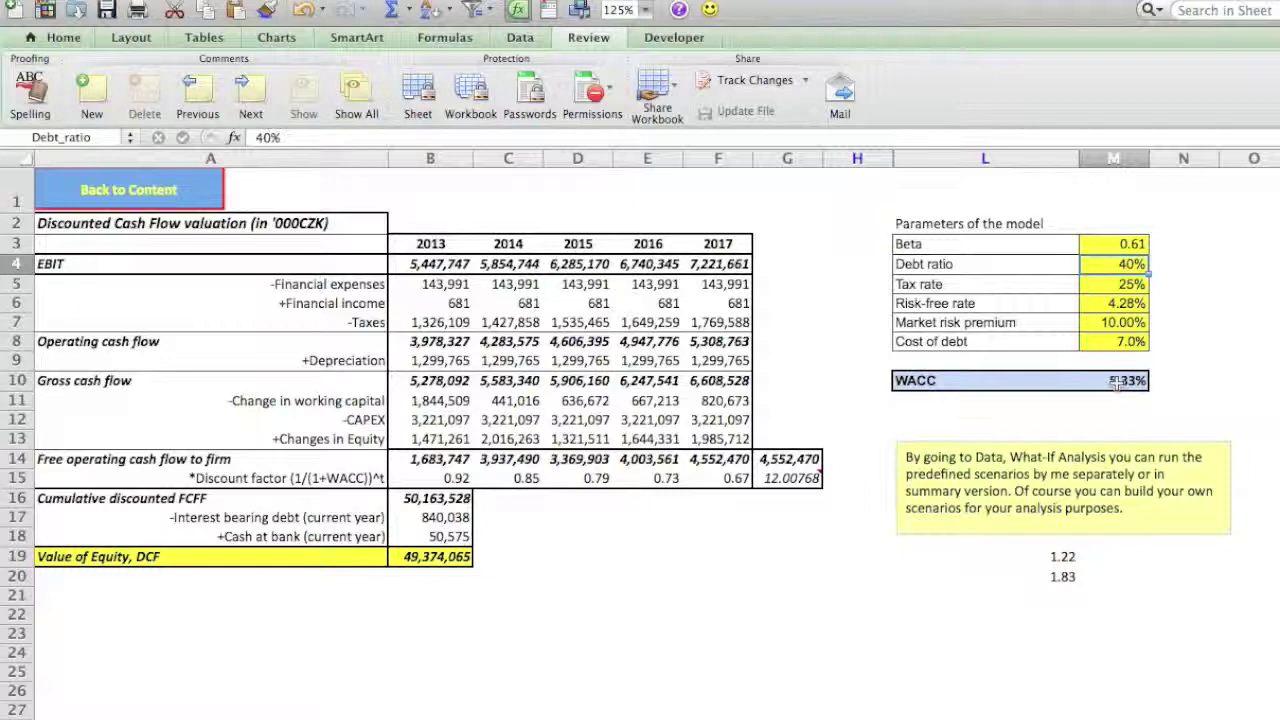
pyautogui.click(1110, 381)
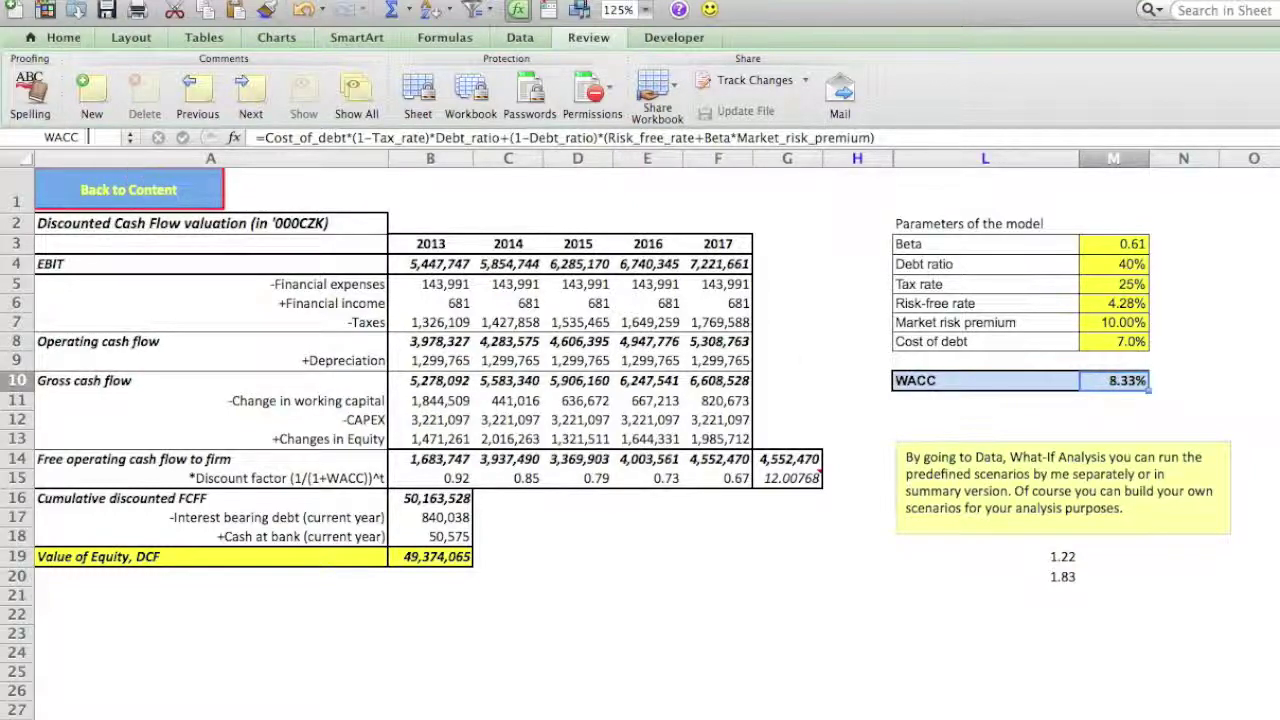
pyautogui.click(88, 138)
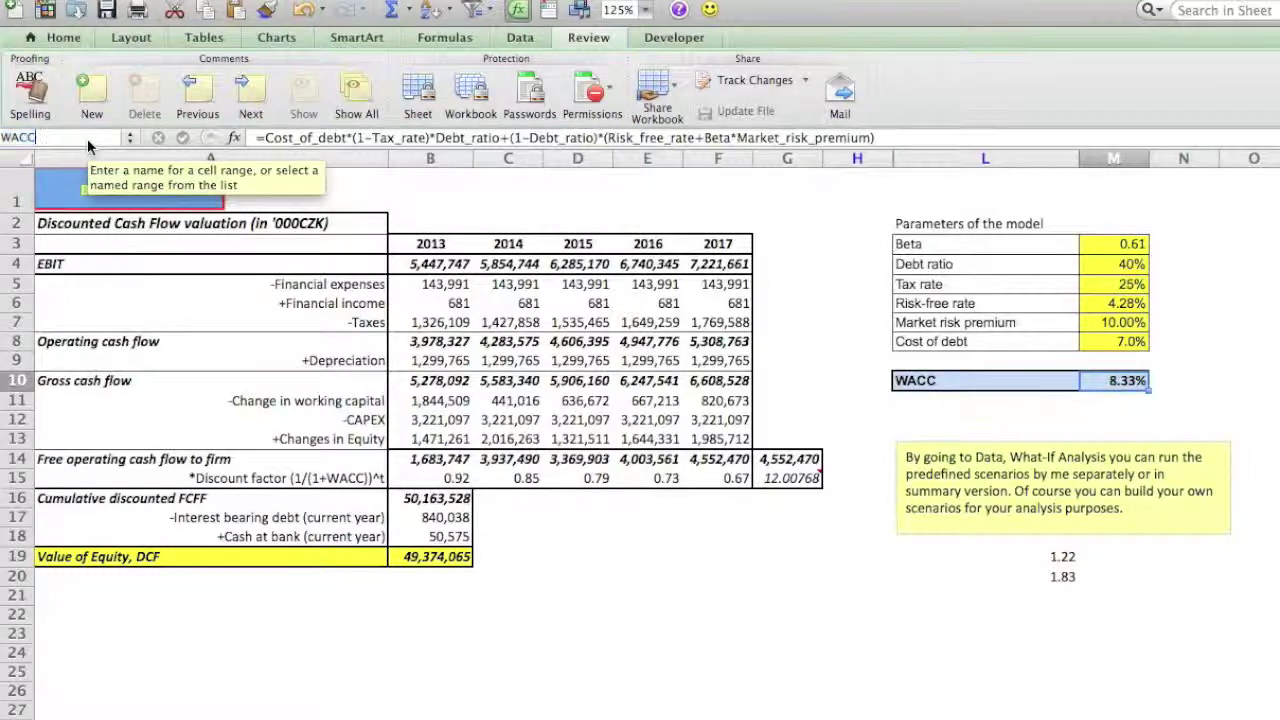
pyautogui.press('Escape')
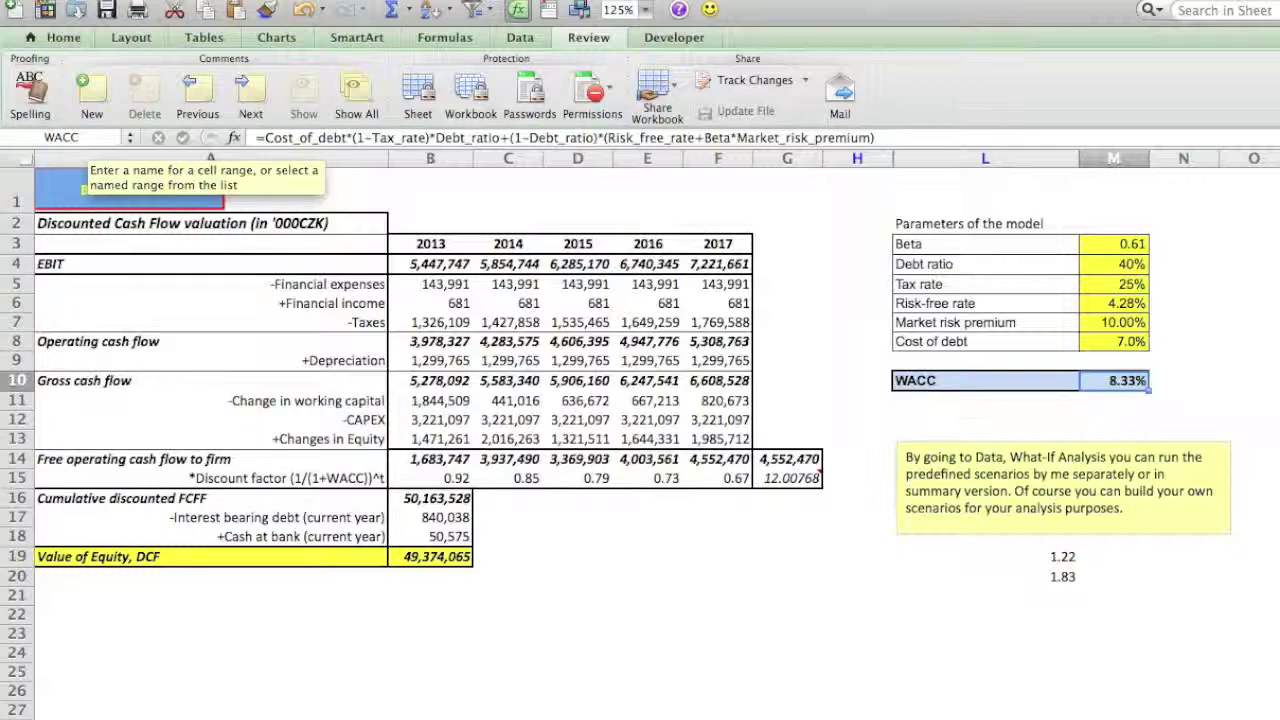
pyautogui.click(789, 477)
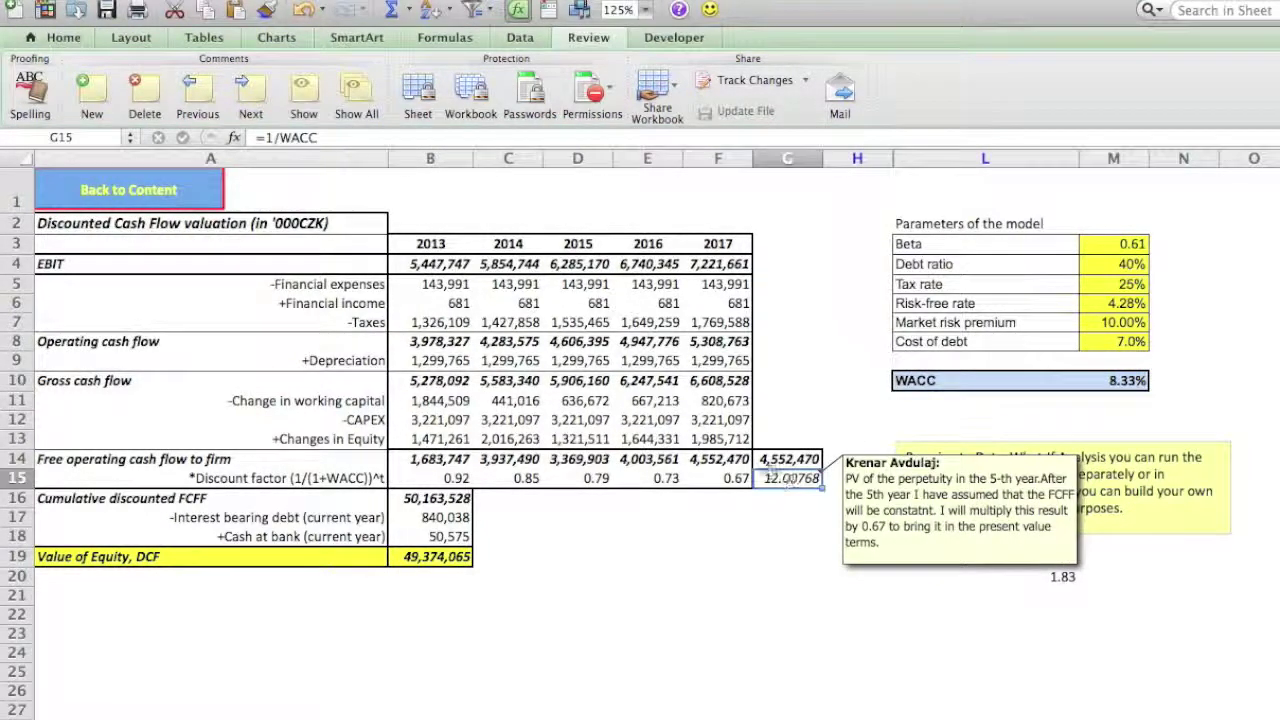
pyautogui.click(352, 135)
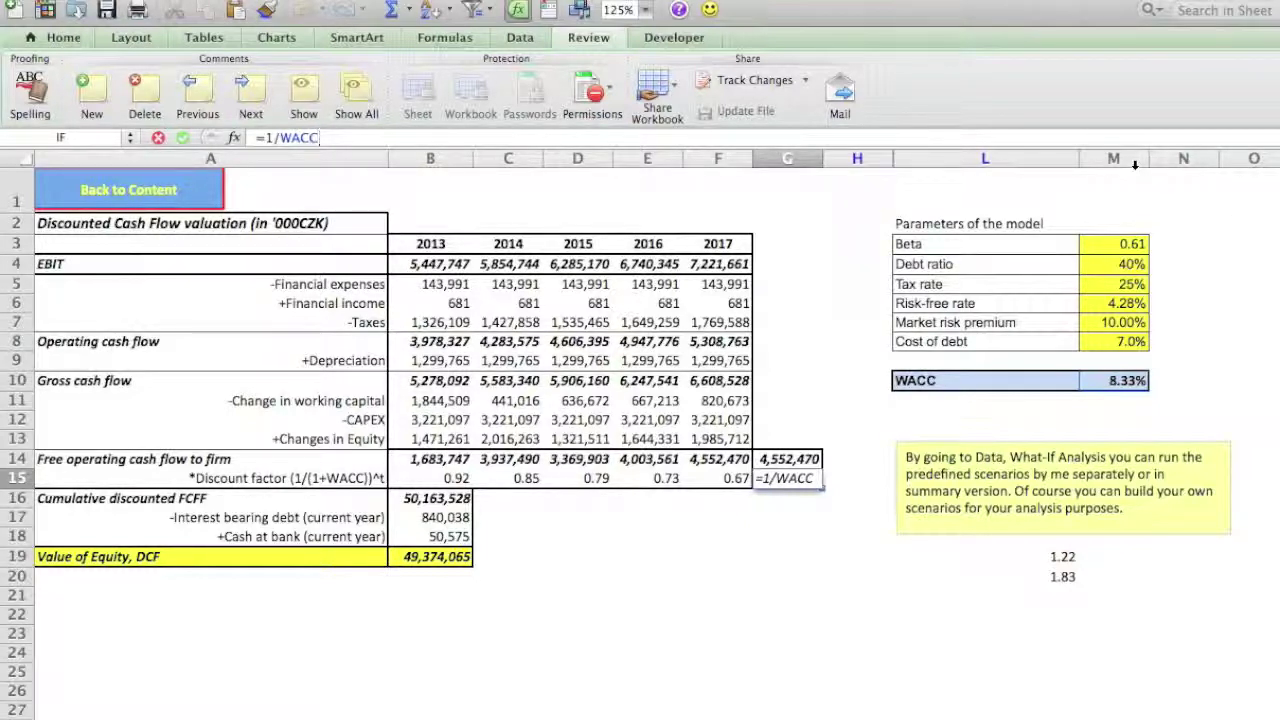
pyautogui.press('Return')
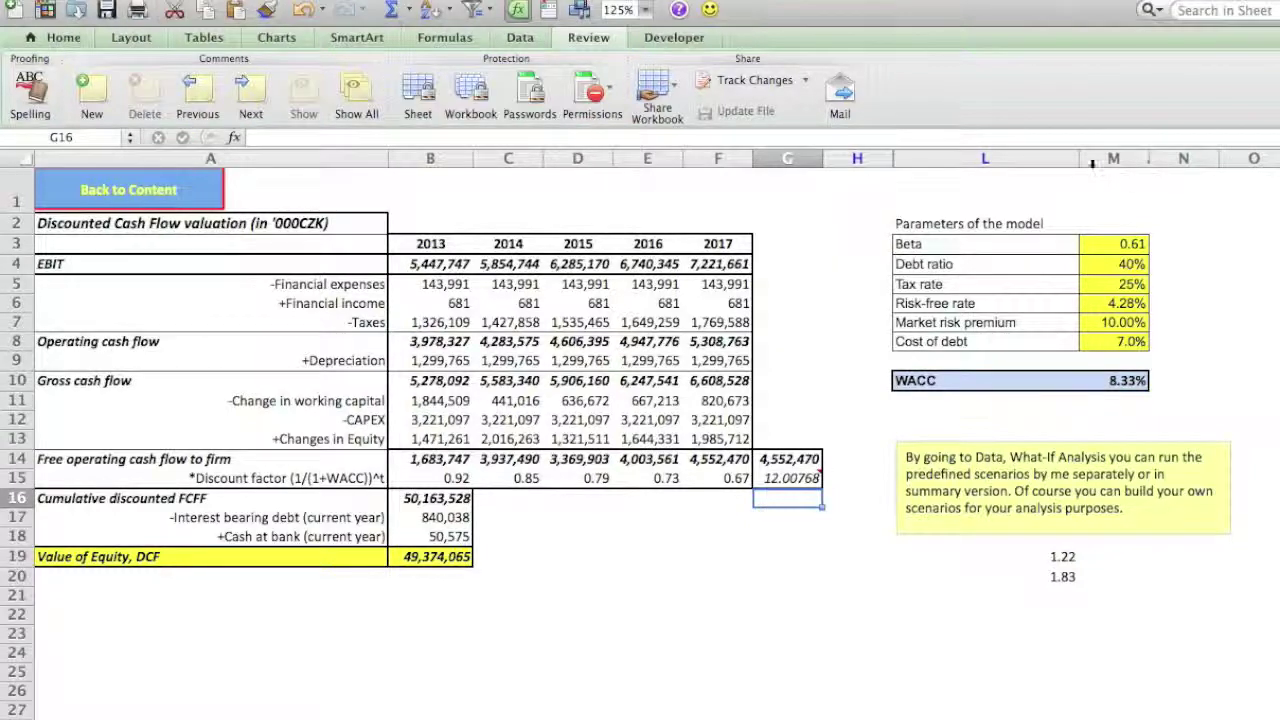
# Step: Set the market risk premium in M7 to 8%
pyautogui.moveTo(808, 478)
pyautogui.click(1120, 321)
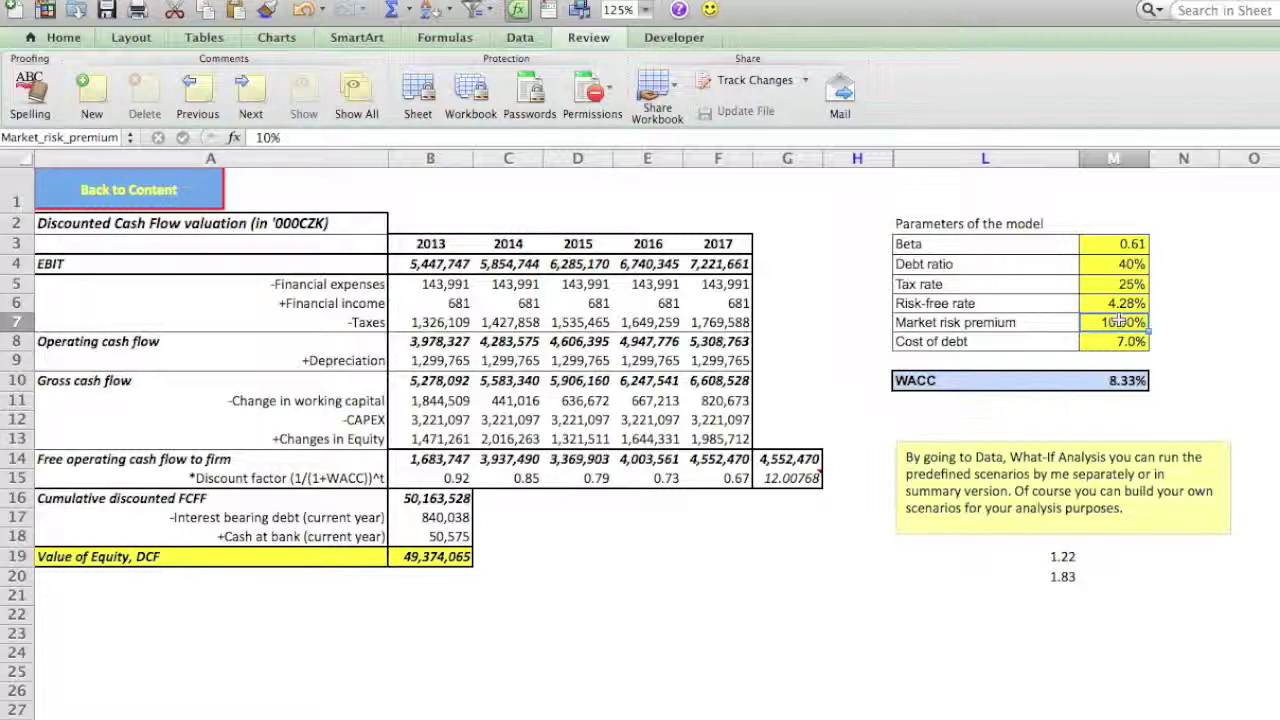
pyautogui.write('8')
pyautogui.press('Up')
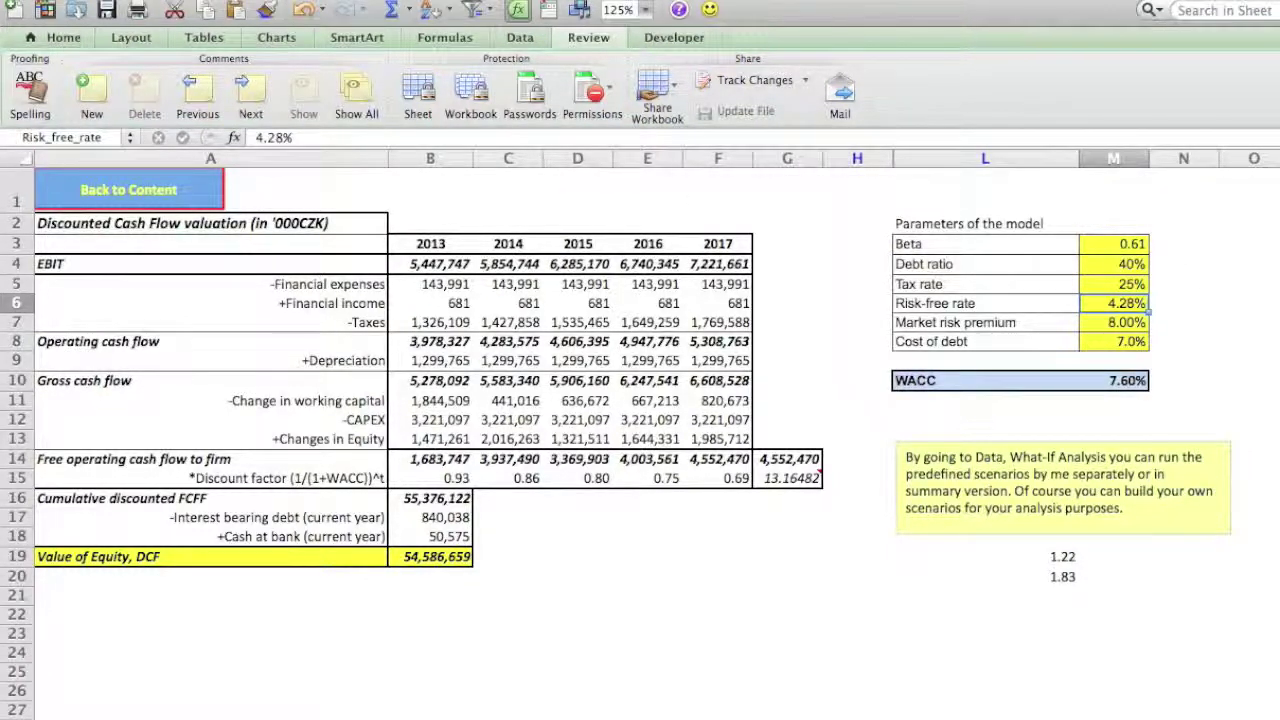
pyautogui.click(385, 0)
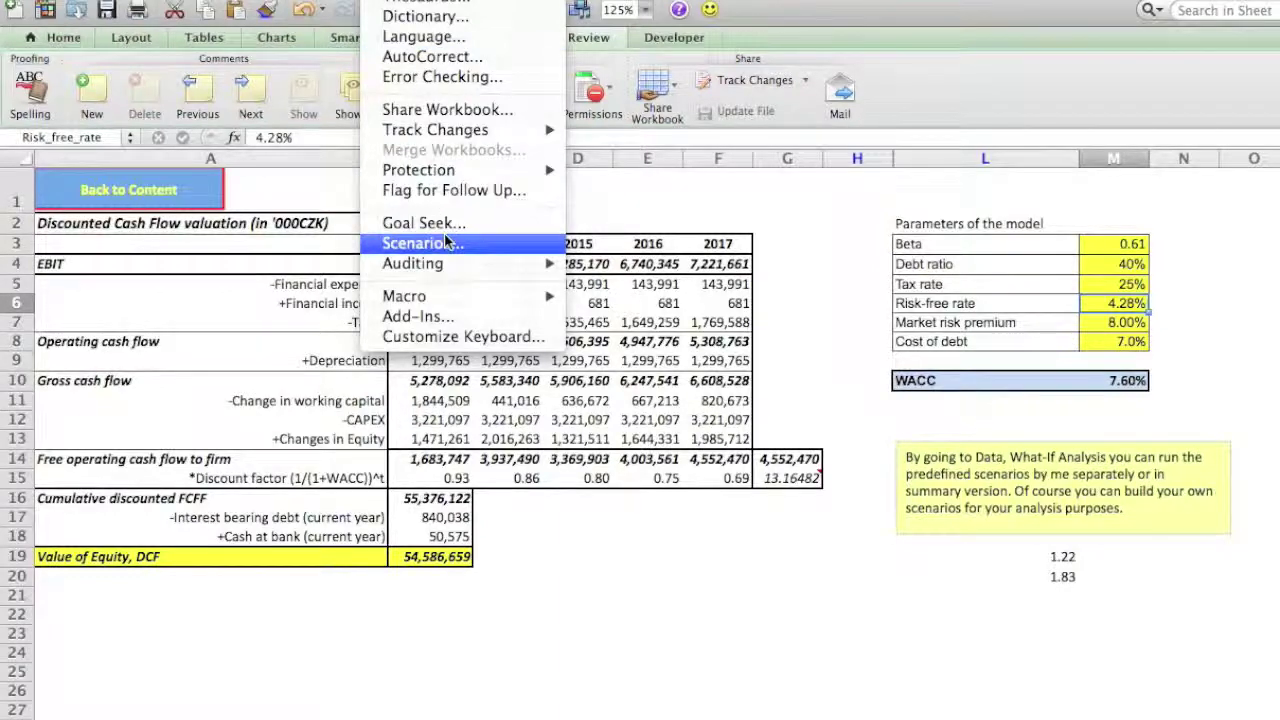
# Step: Open Scenario Manager, view the Our predictions hold scenario, and begin adding a new scenario
pyautogui.click(420, 243)
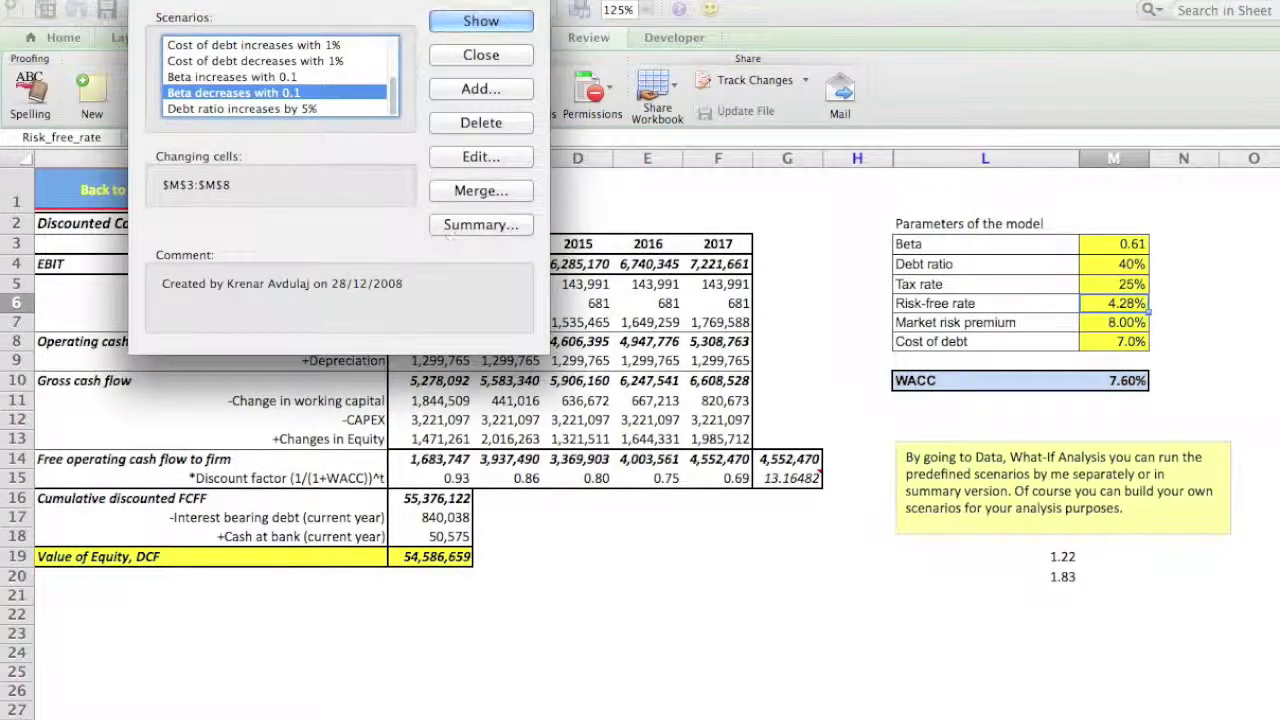
pyautogui.moveTo(331, 0); pyautogui.dragTo(369, 95)
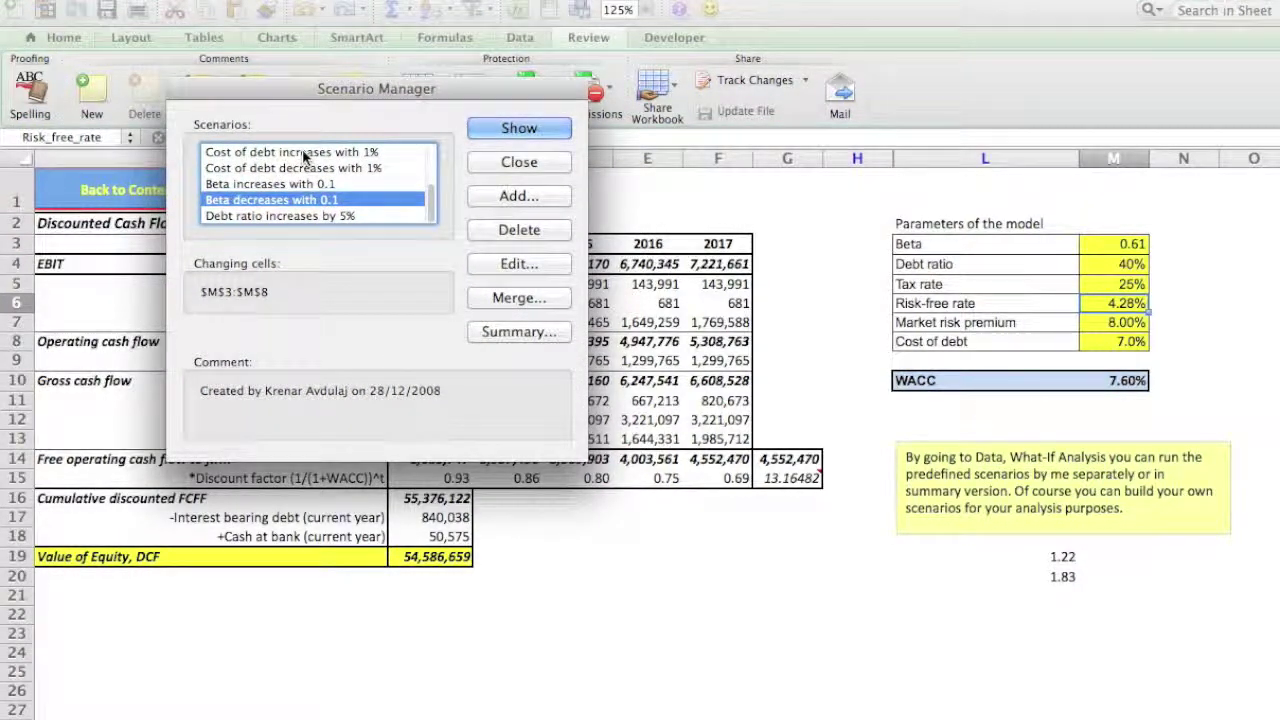
pyautogui.scroll(5, 302, 152)
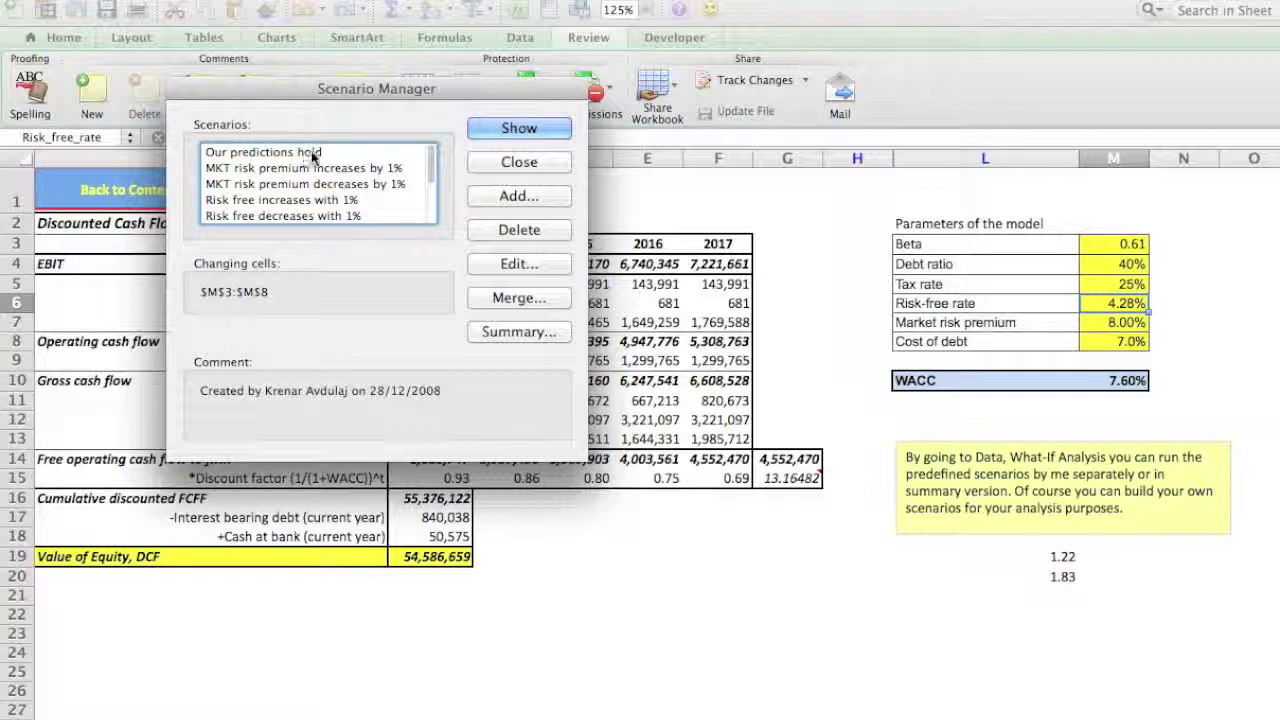
pyautogui.click(303, 152)
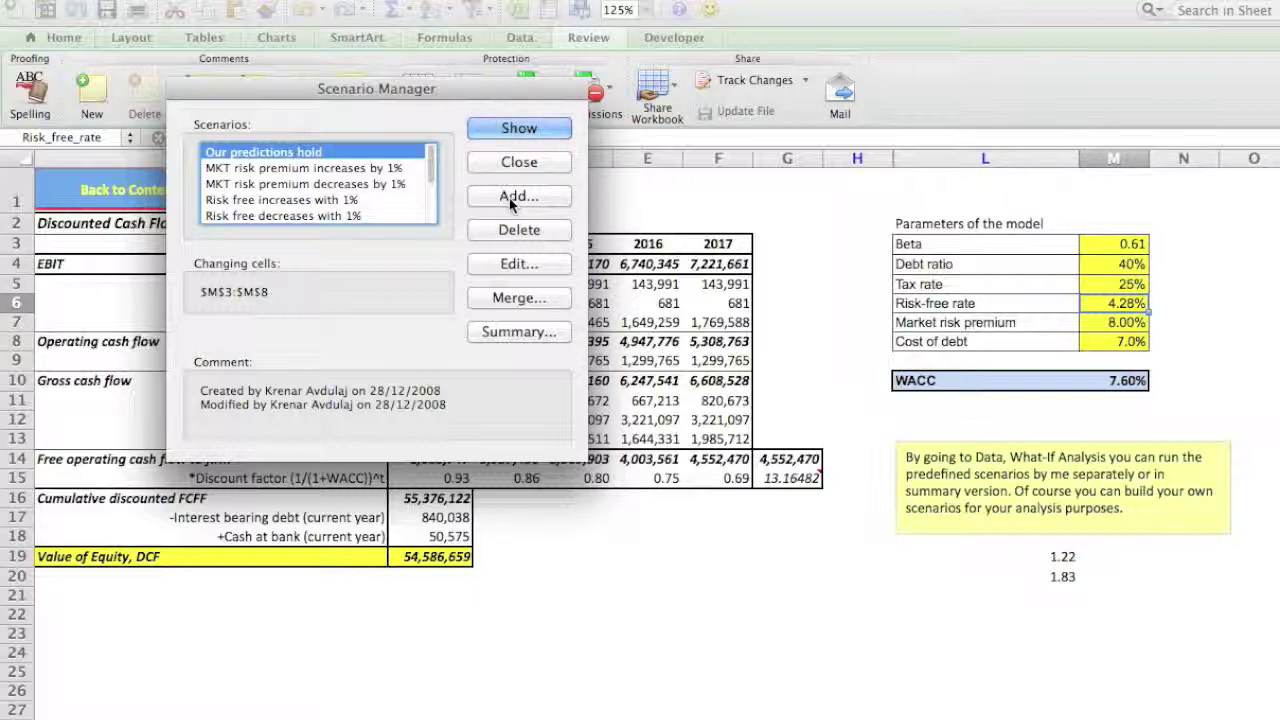
pyautogui.press('Escape')
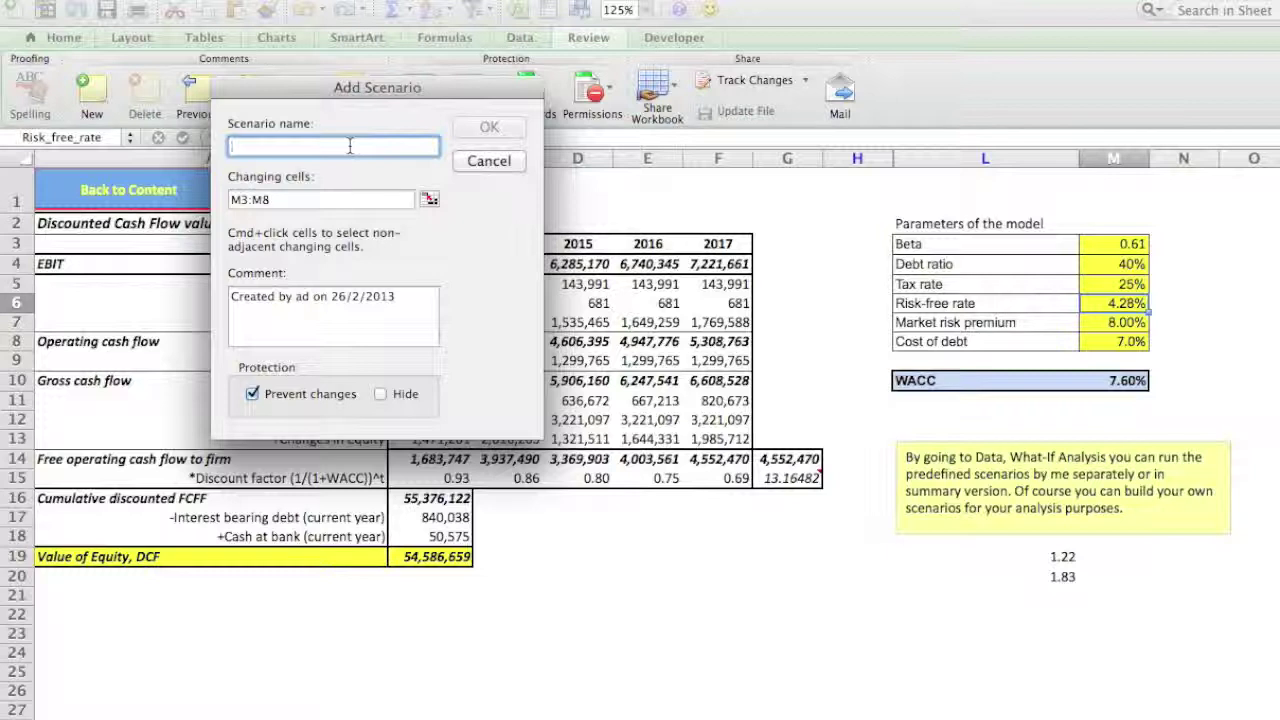
# Step: Name the scenario 'MKT risk premium increases by 2%' with changing cells M3:M8
pyautogui.write('MKT ')
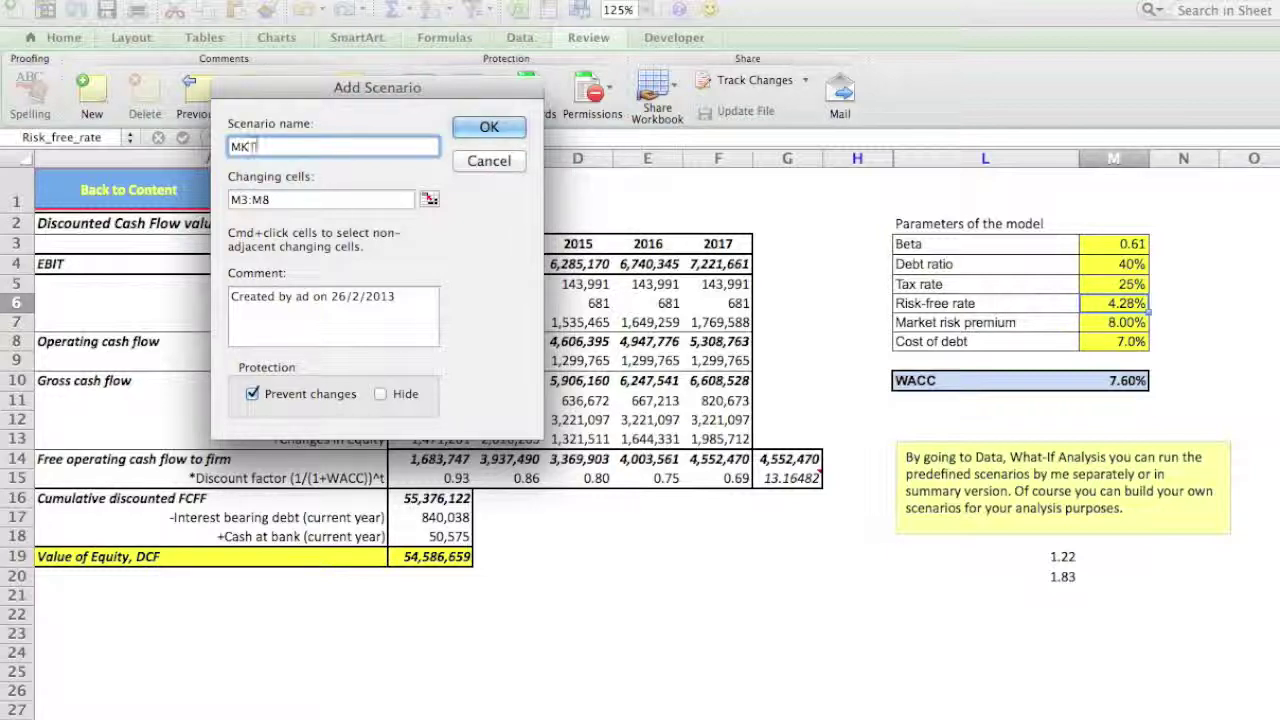
pyautogui.write('risk premioum ')
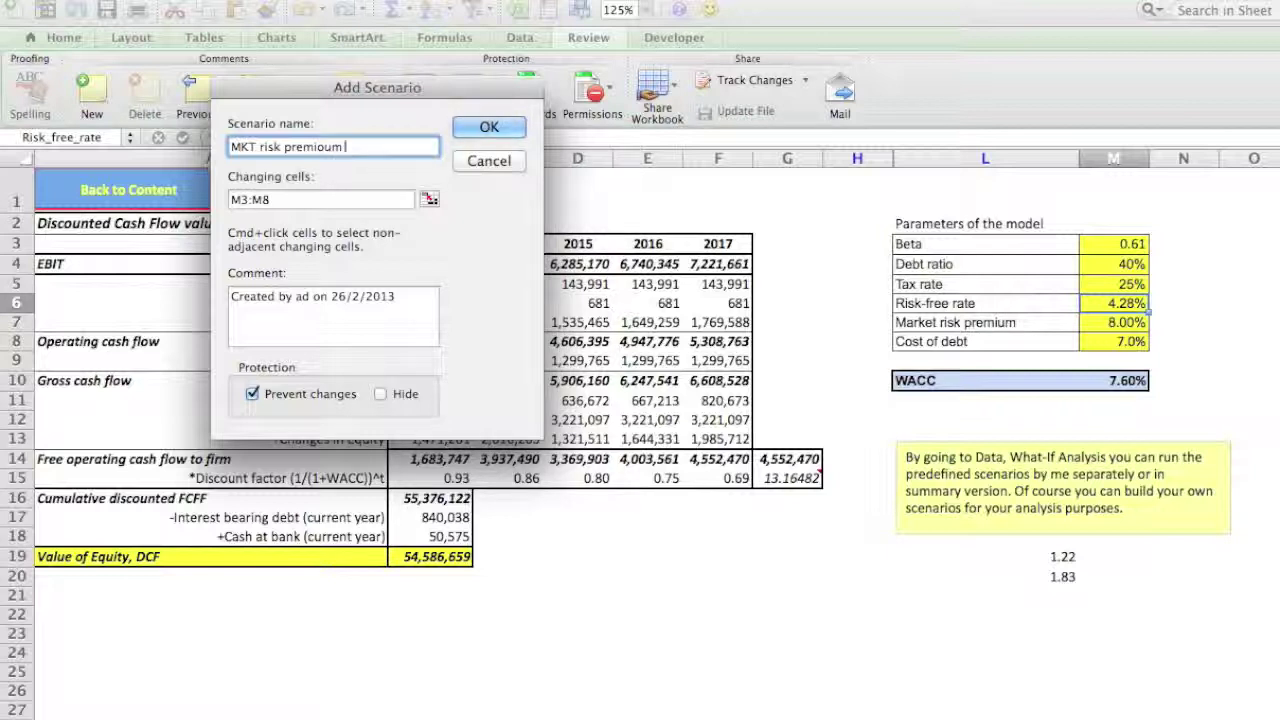
pyautogui.write('increases by 2%')
pyautogui.click(328, 201)
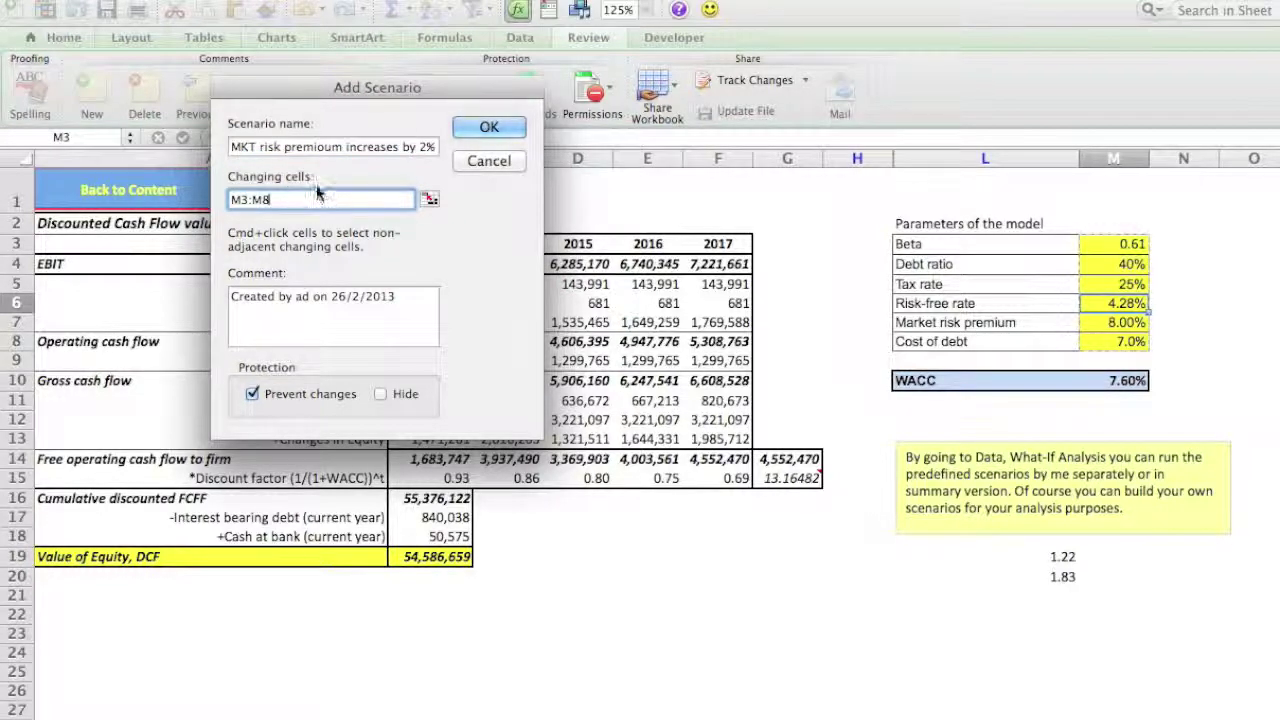
pyautogui.click(428, 200)
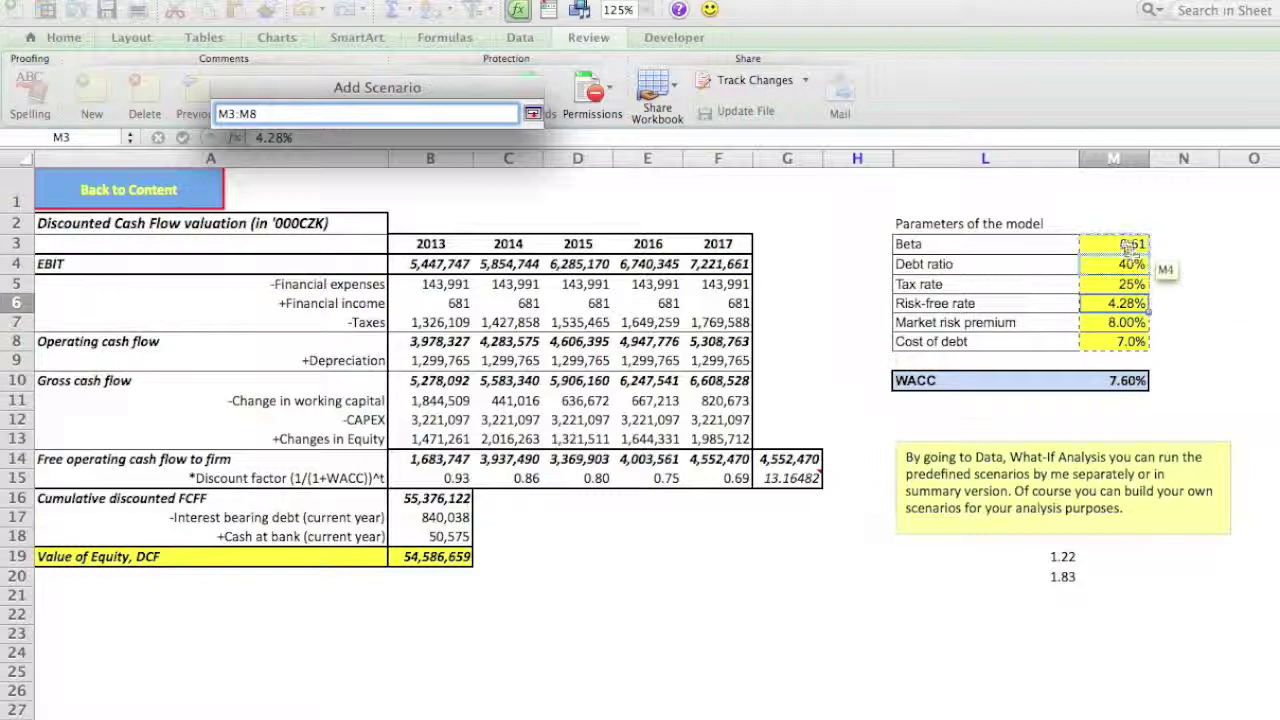
pyautogui.moveTo(1126, 244); pyautogui.dragTo(1129, 343)
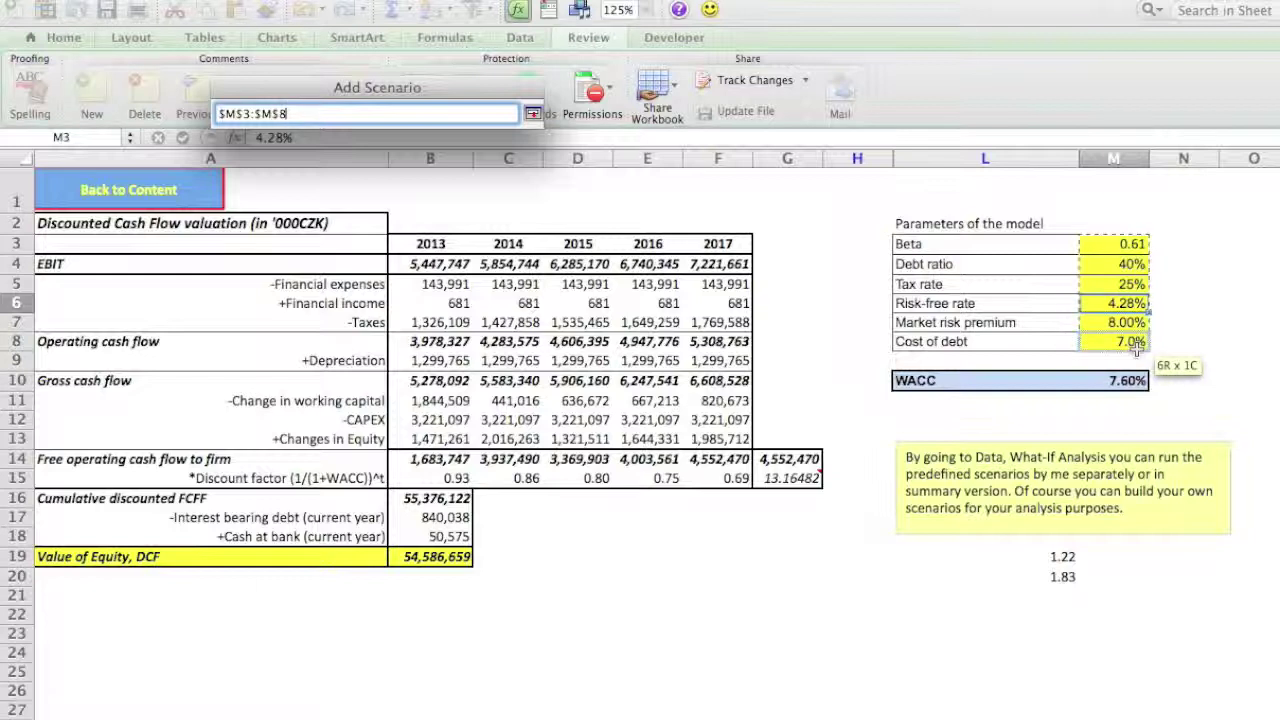
pyautogui.click(1136, 345)
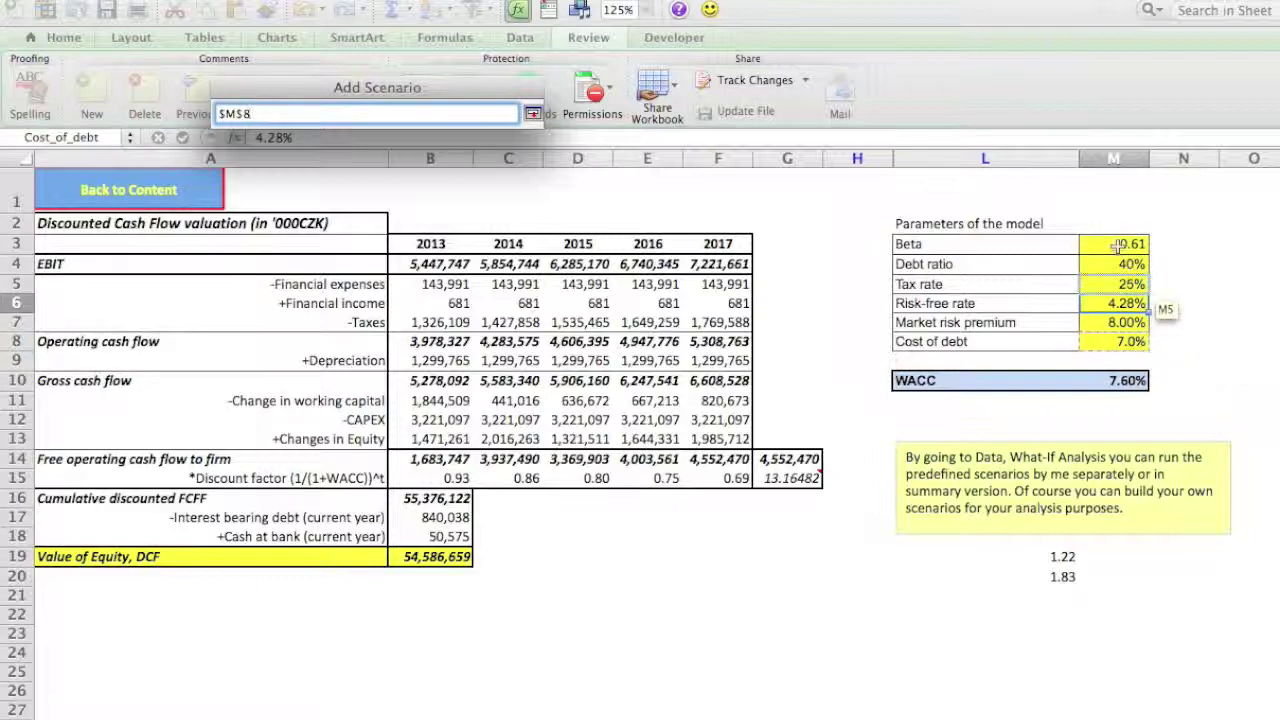
pyautogui.moveTo(1113, 244); pyautogui.dragTo(1113, 341)
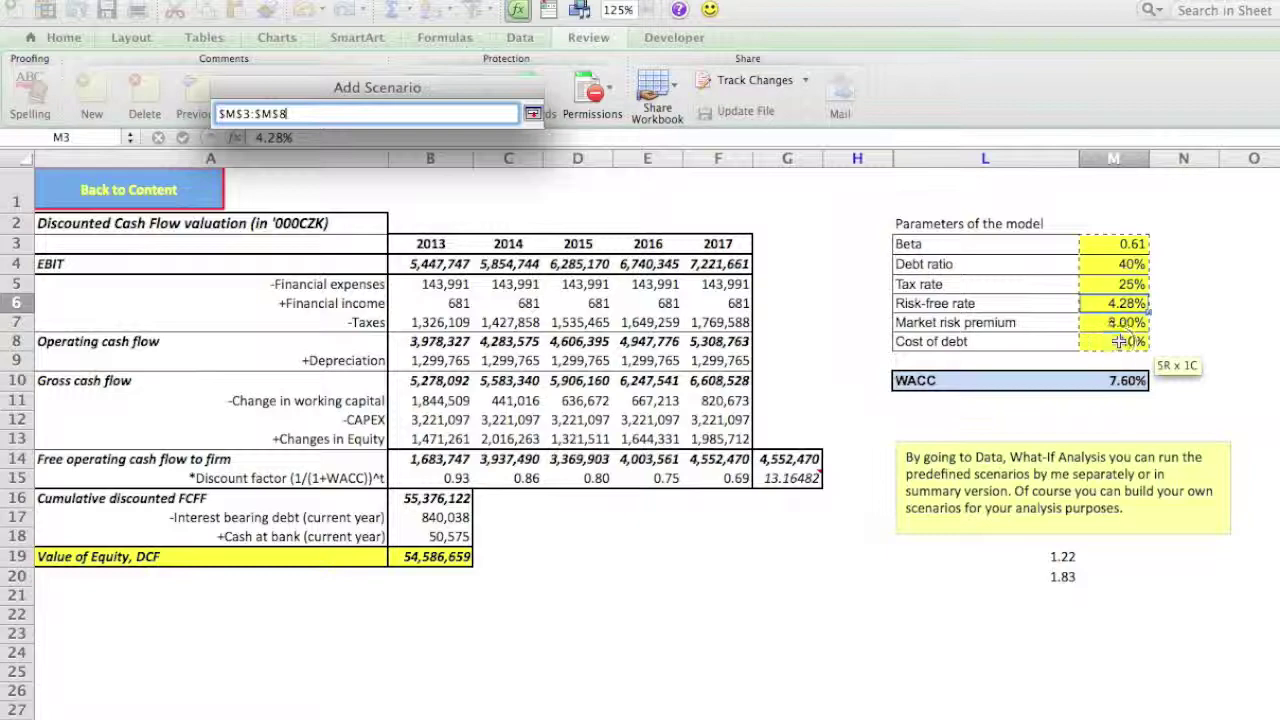
pyautogui.click(532, 113)
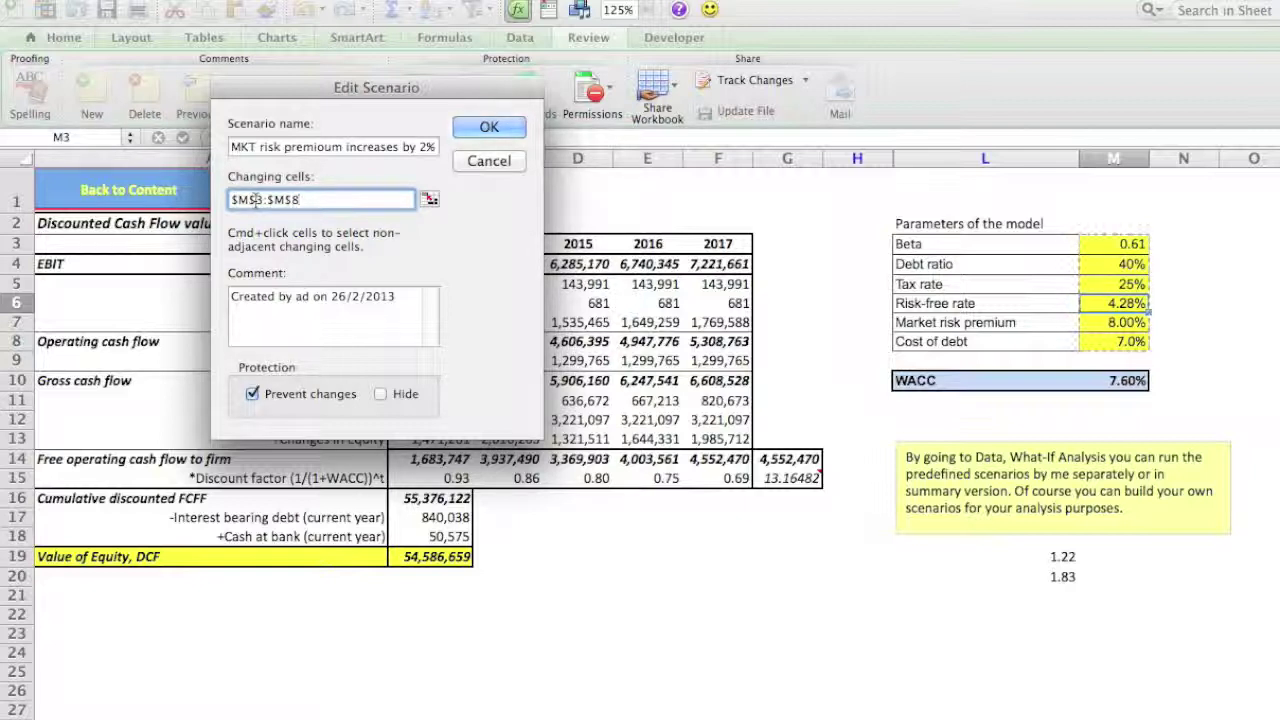
pyautogui.click(495, 130)
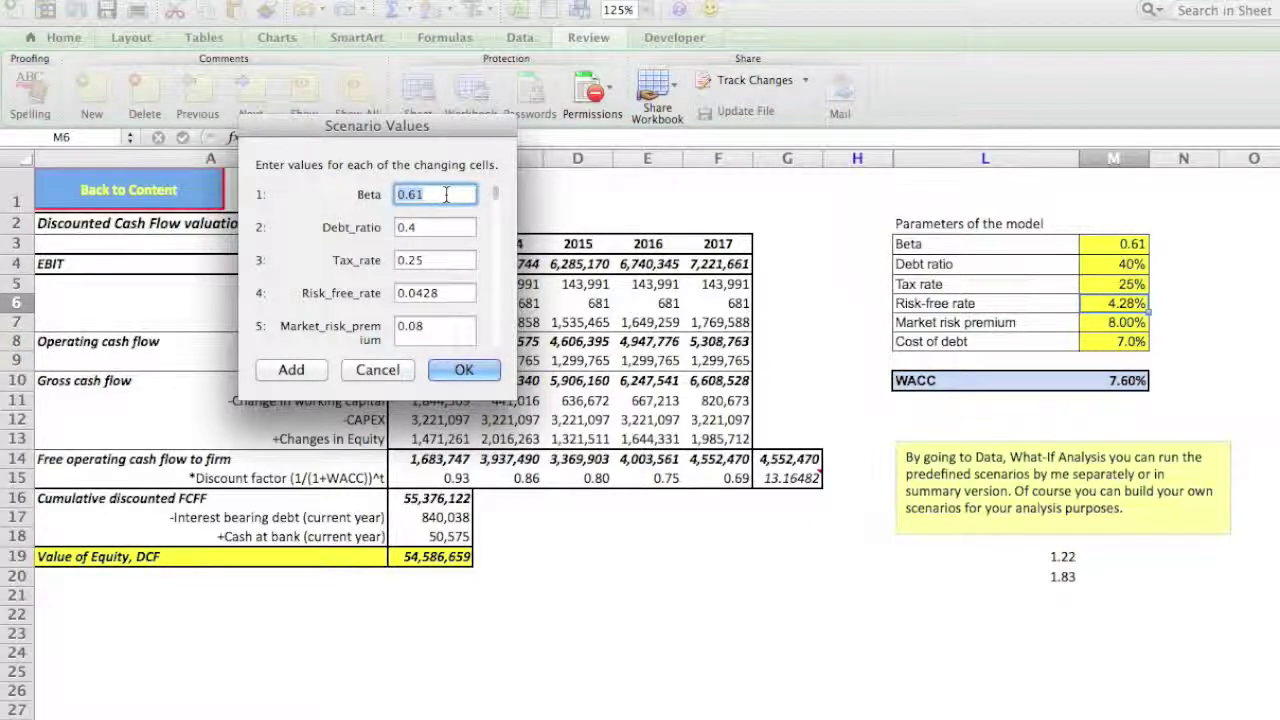
# Step: Change Market_risk_prem from 0.08 to 0.1 and save the scenario
pyautogui.click(496, 204)
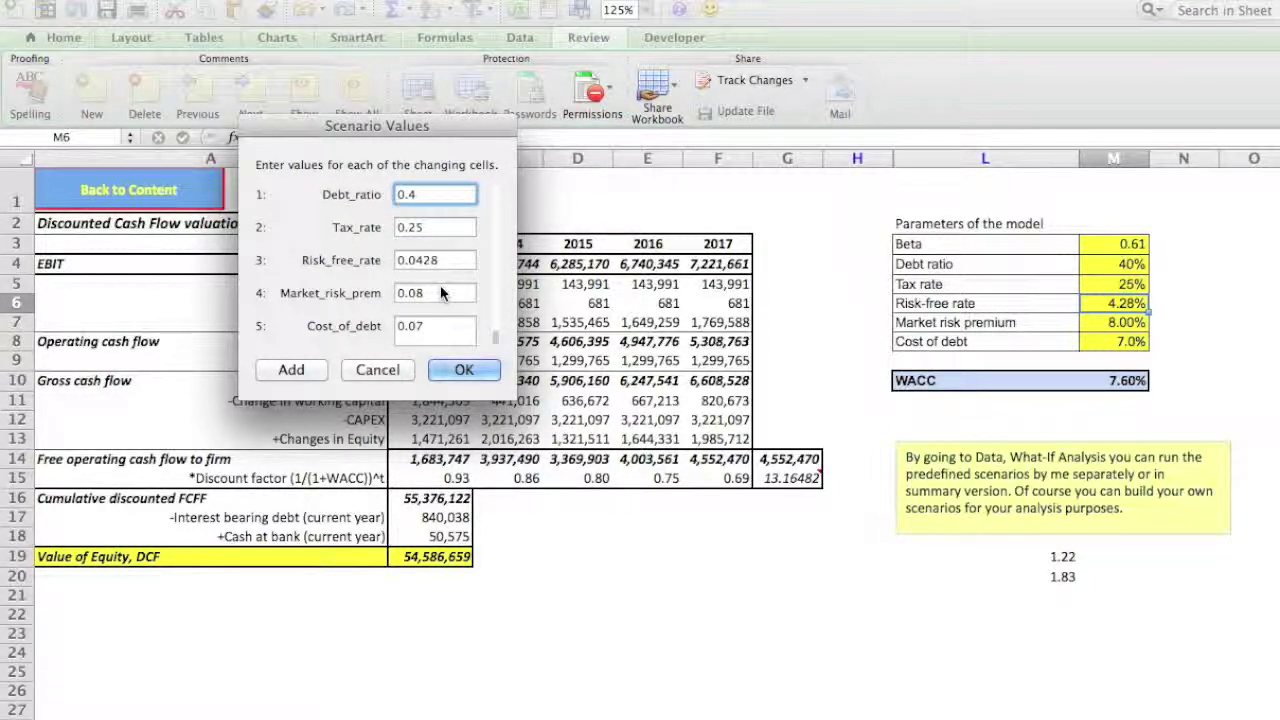
pyautogui.click(440, 292)
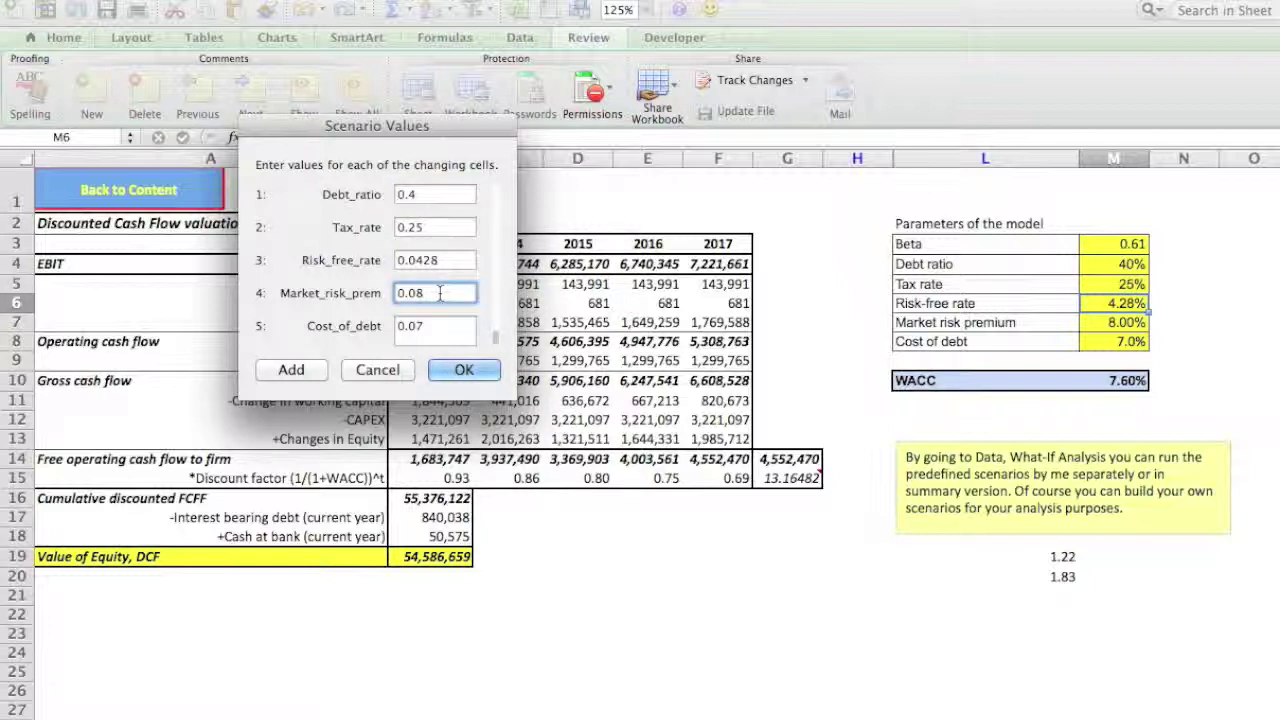
pyautogui.press('BackSpace')
pyautogui.press('BackSpace')
pyautogui.press('BackSpace')
pyautogui.write('.1')
pyautogui.click(455, 325)
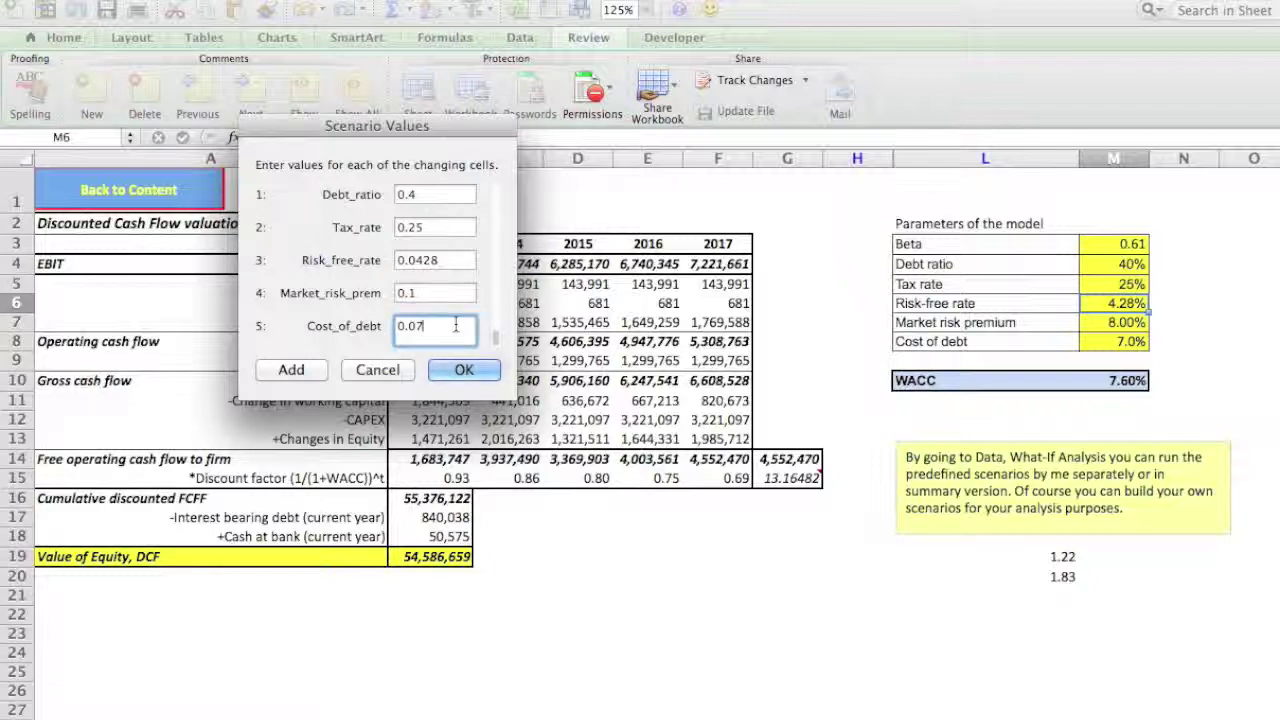
pyautogui.click(462, 369)
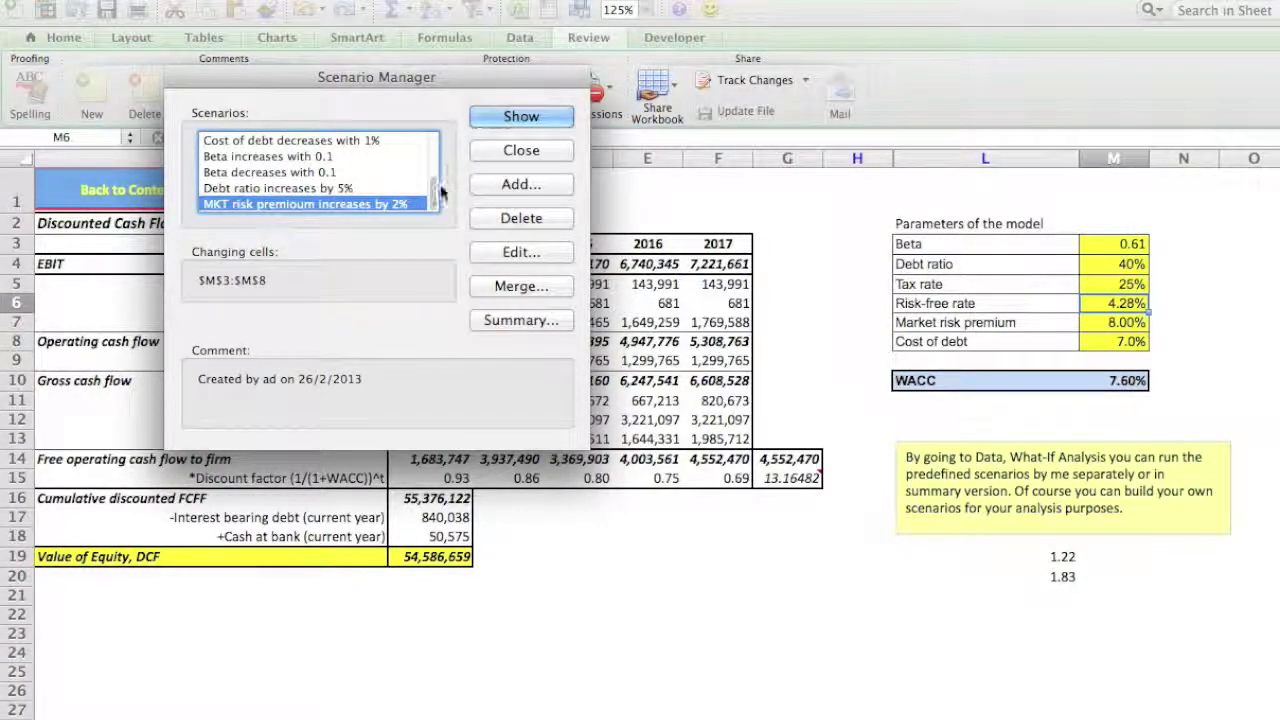
# Step: Cancel adding another scenario and show the Beta increases with 0.1 scenario
pyautogui.click(521, 186)
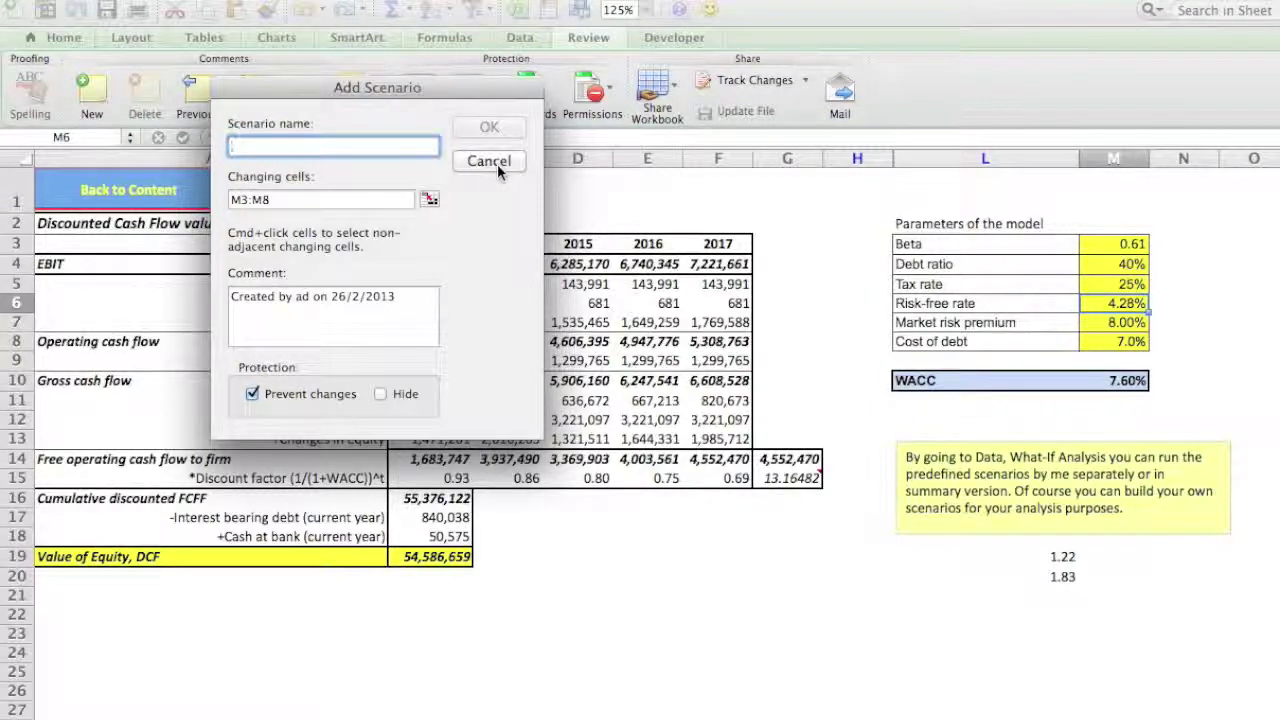
pyautogui.click(489, 162)
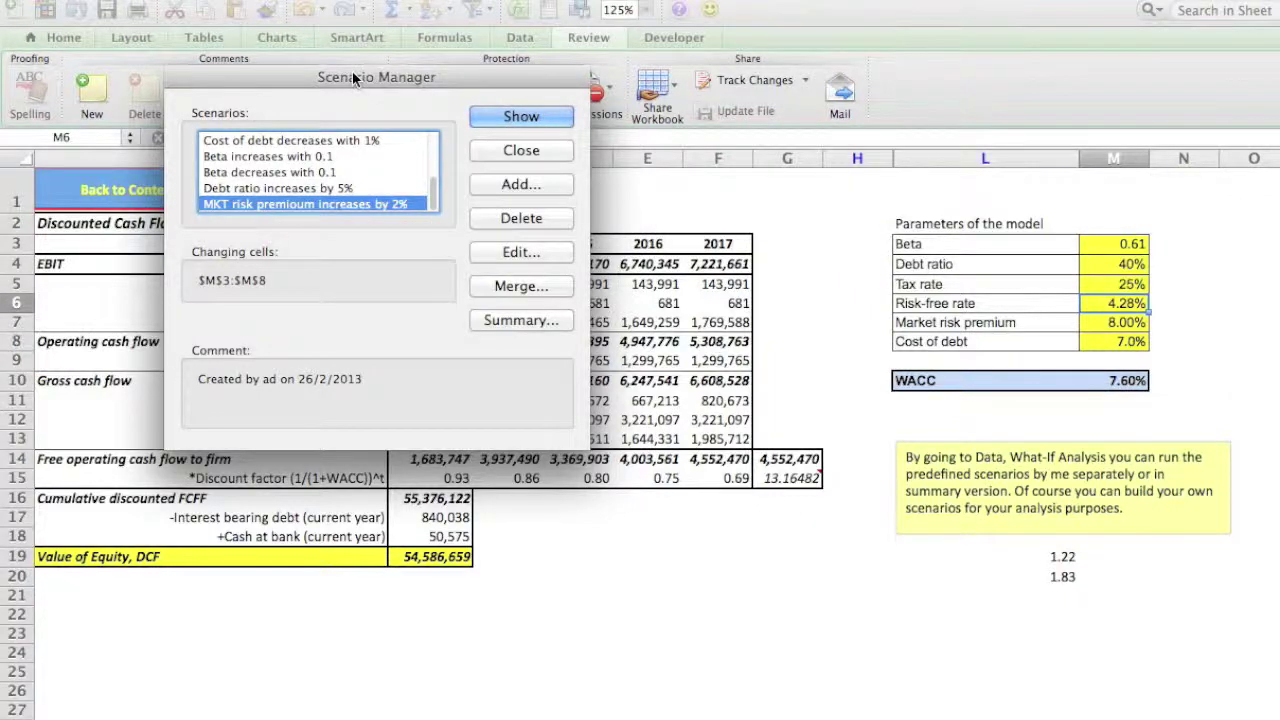
pyautogui.moveTo(353, 72); pyautogui.dragTo(834, 0)
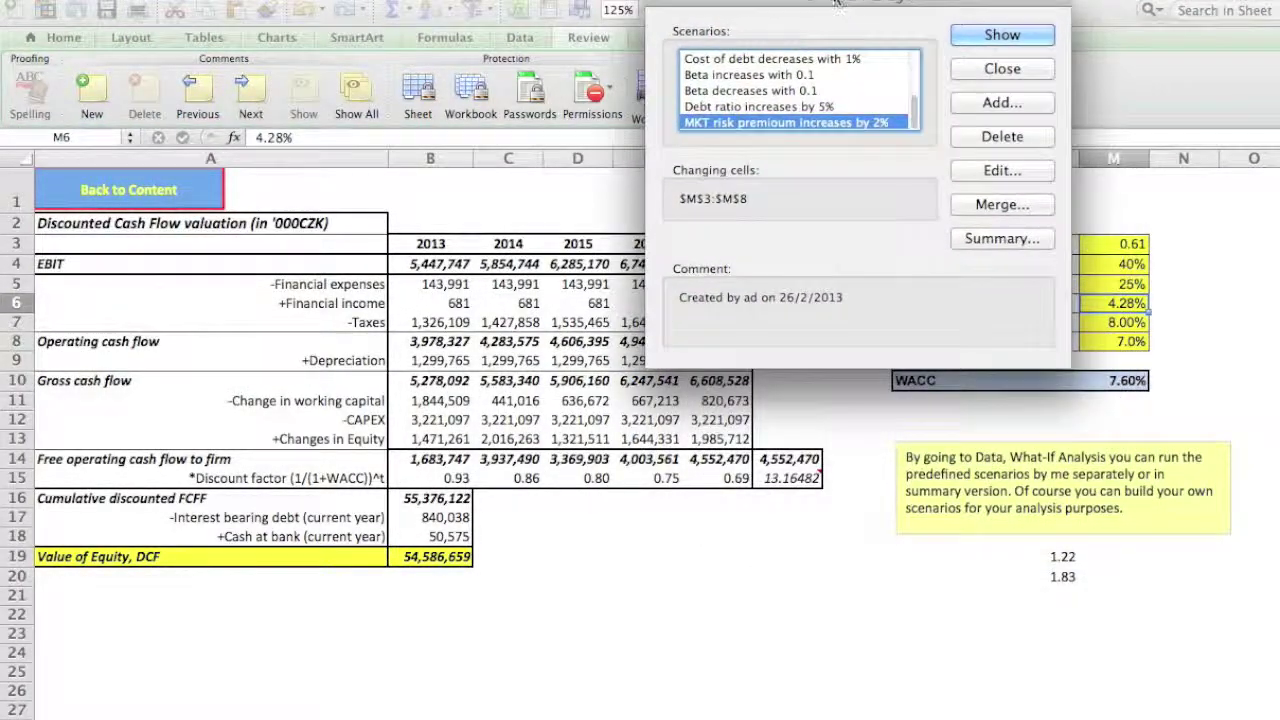
pyautogui.click(741, 76)
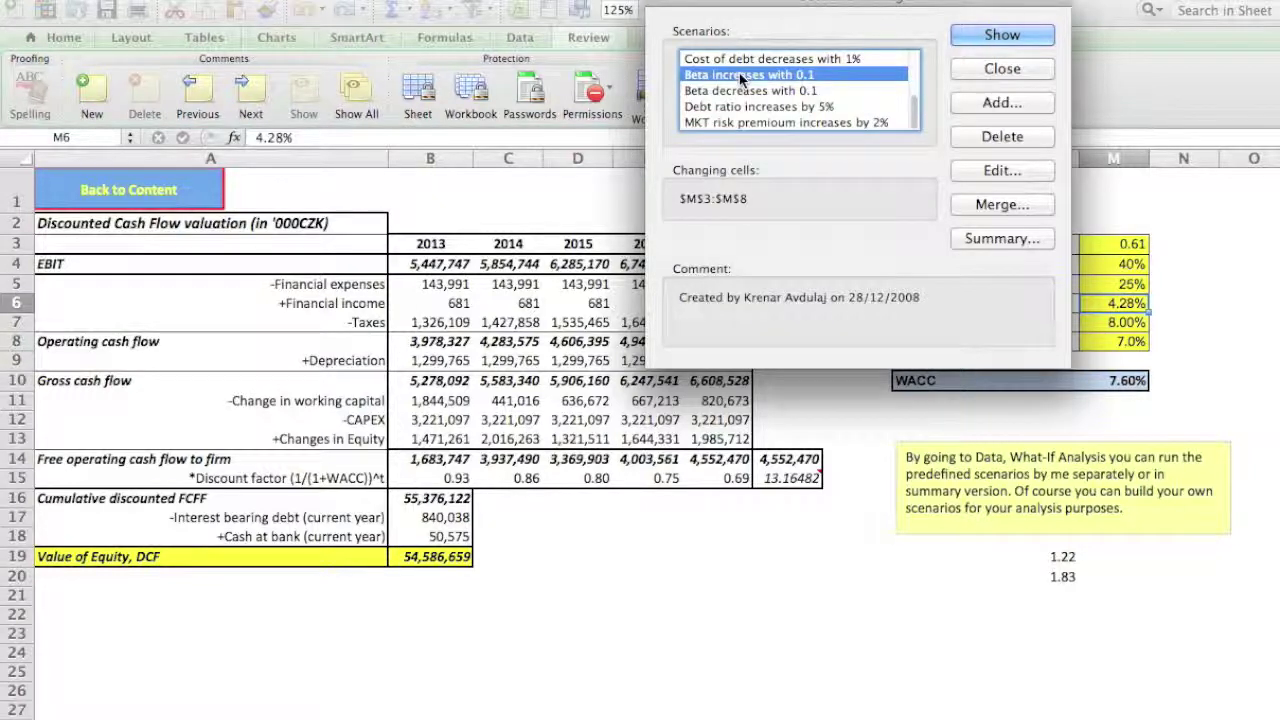
pyautogui.click(998, 36)
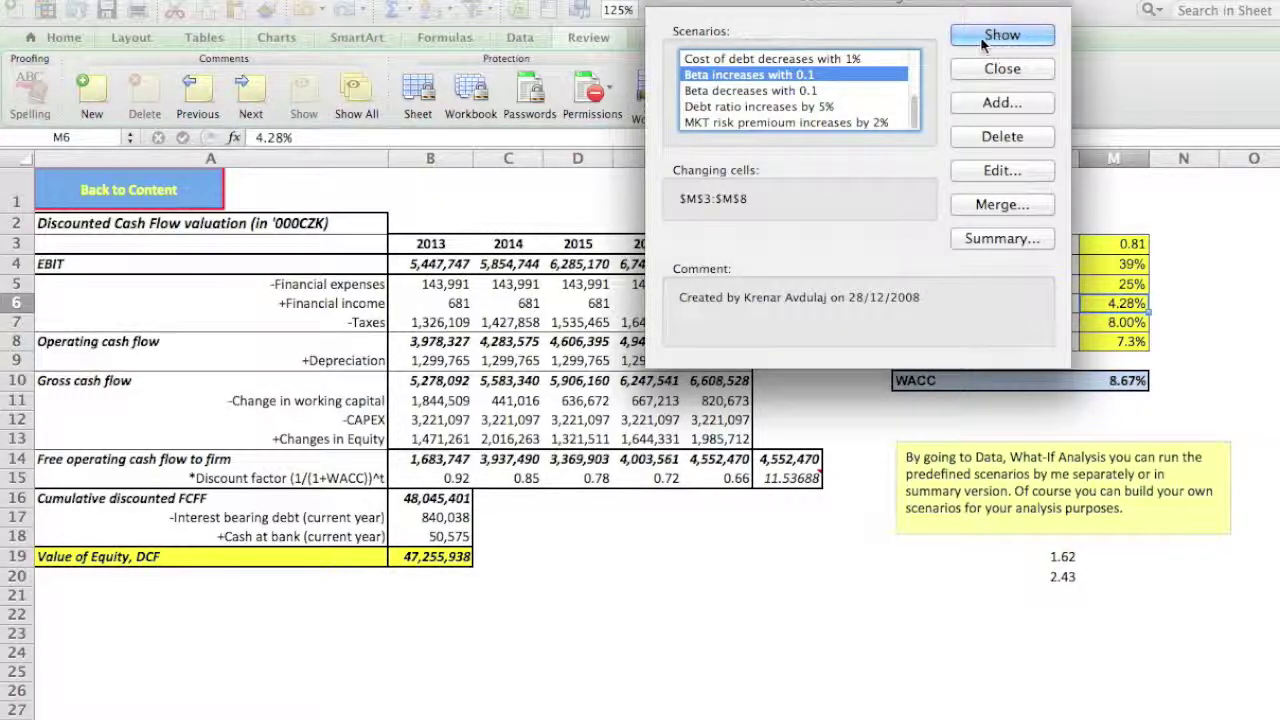
# Step: Show the Debt ratio increases by 5% scenario
pyautogui.moveTo(905, 4); pyautogui.dragTo(767, 0)
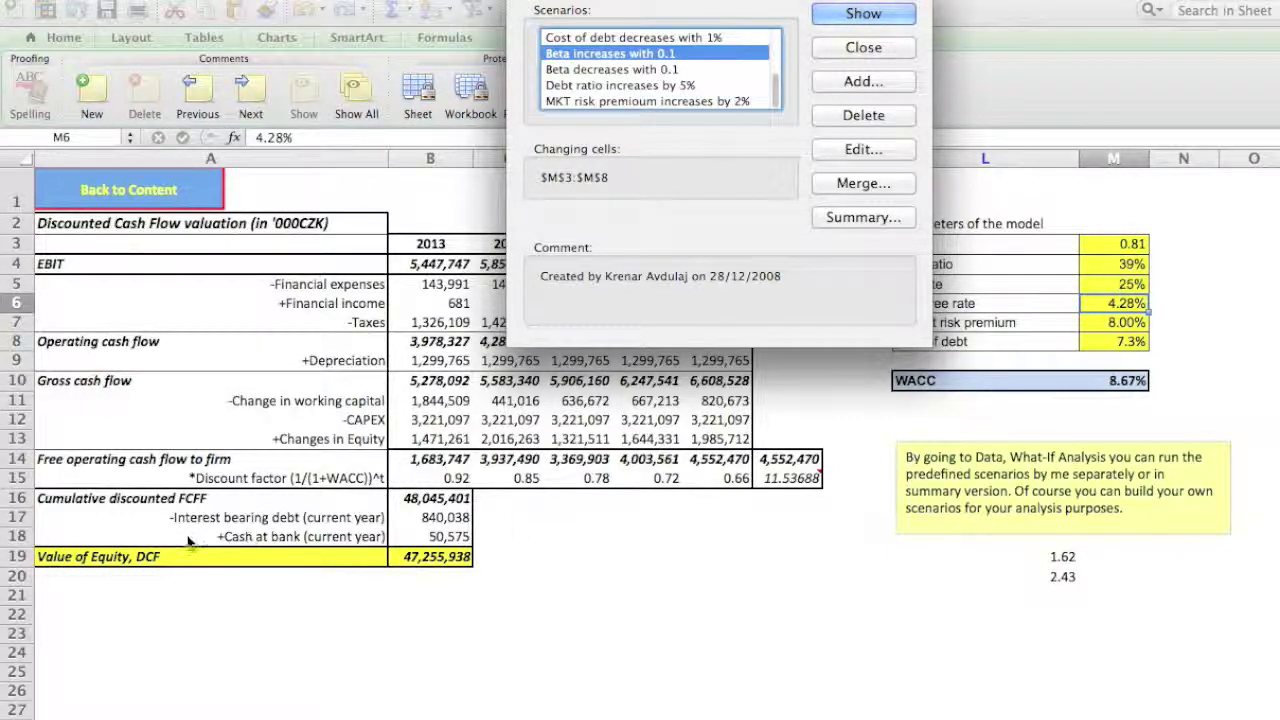
pyautogui.click(617, 88)
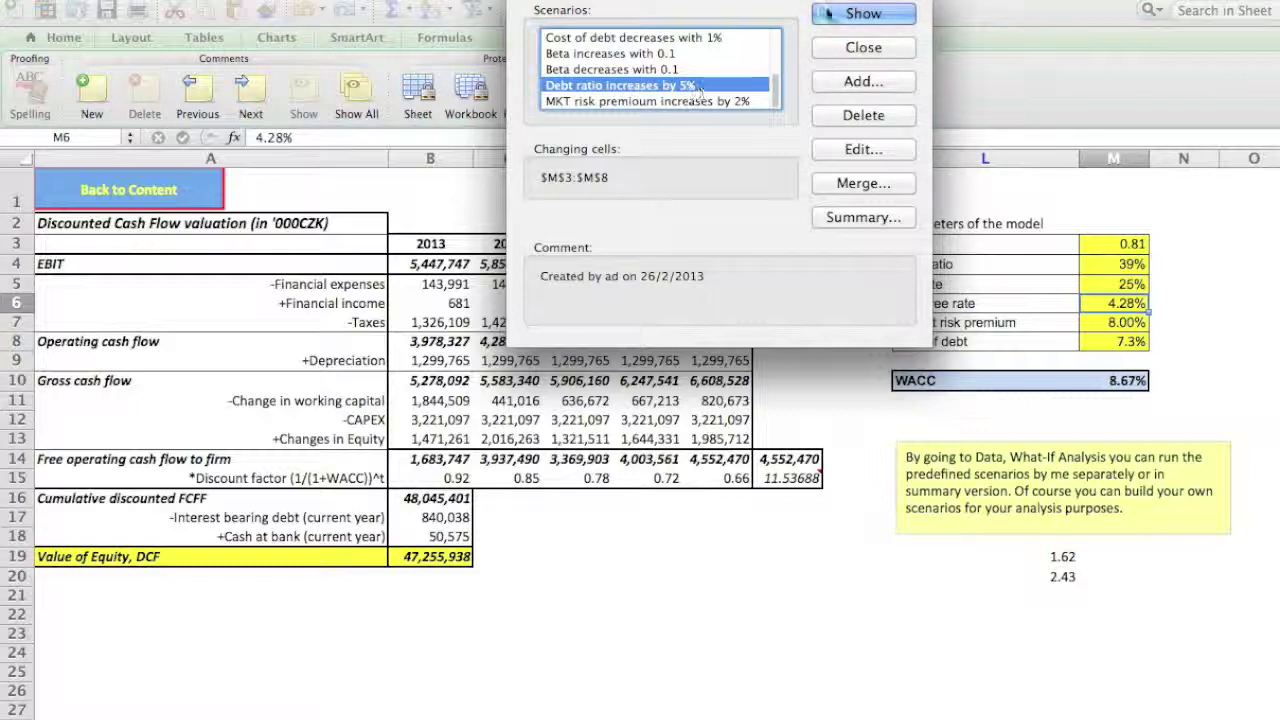
pyautogui.click(856, 16)
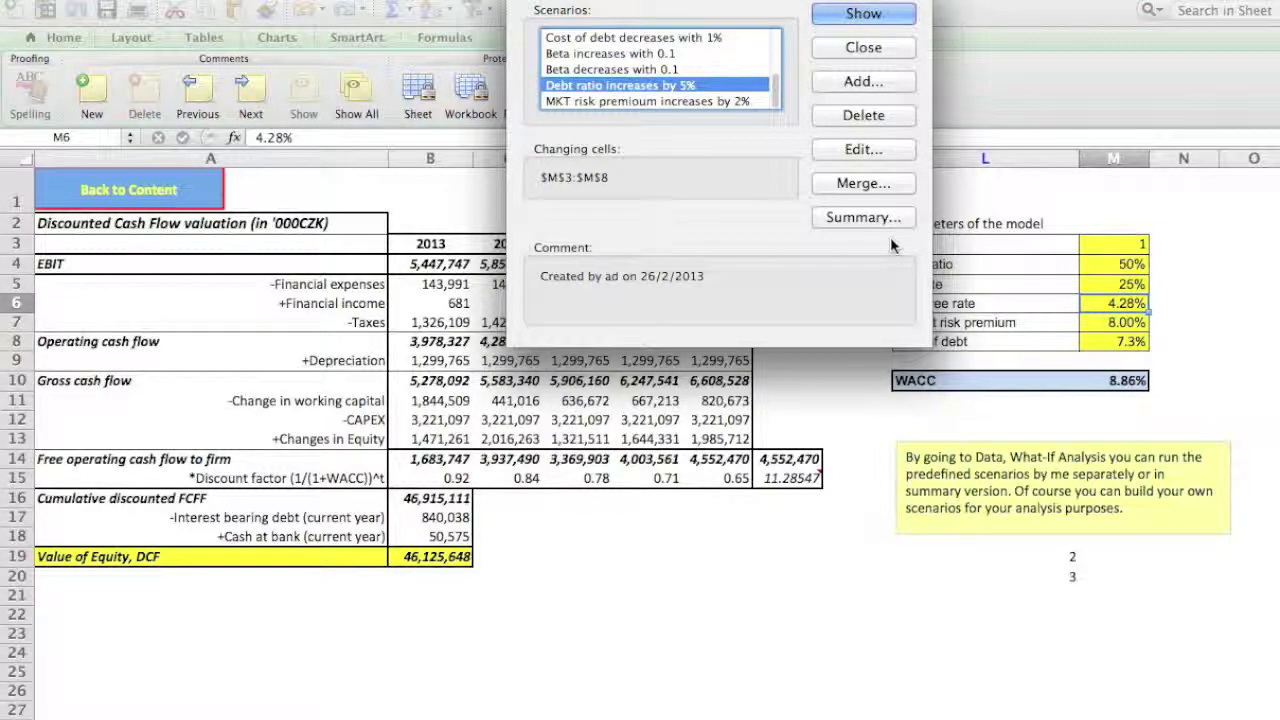
pyautogui.moveTo(817, 1); pyautogui.dragTo(764, 2)
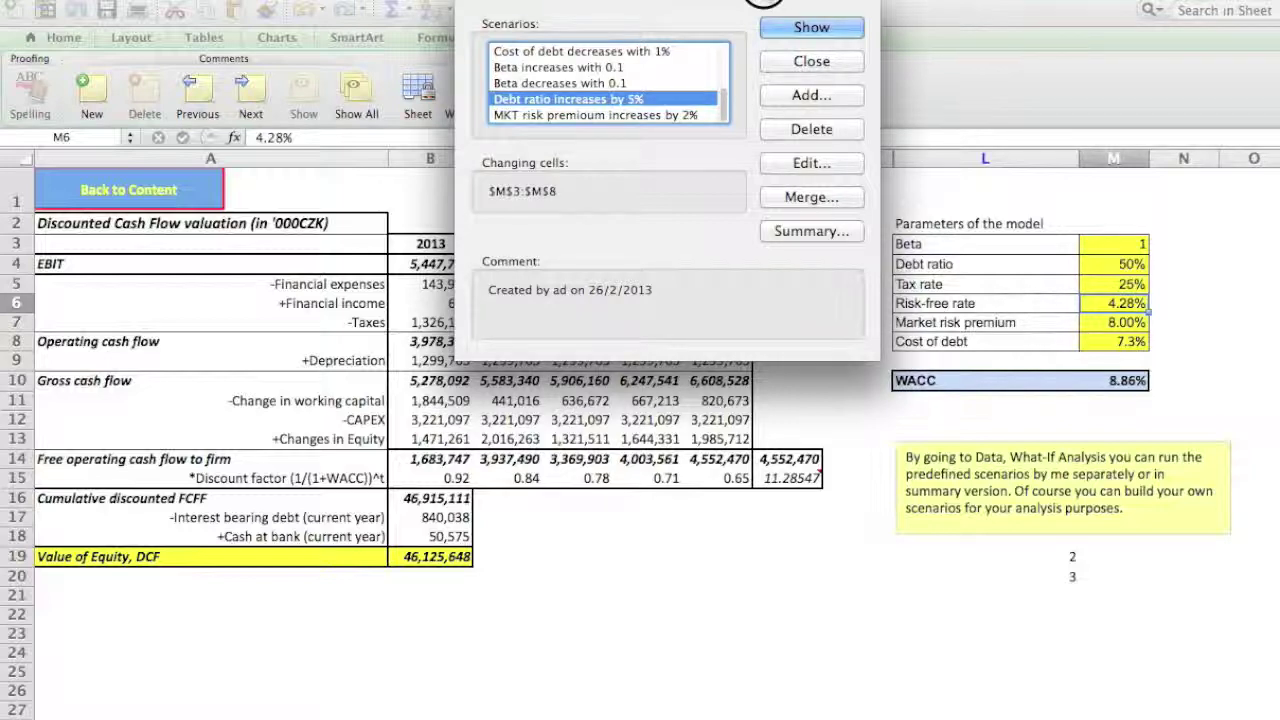
pyautogui.moveTo(763, 1); pyautogui.dragTo(670, 23)
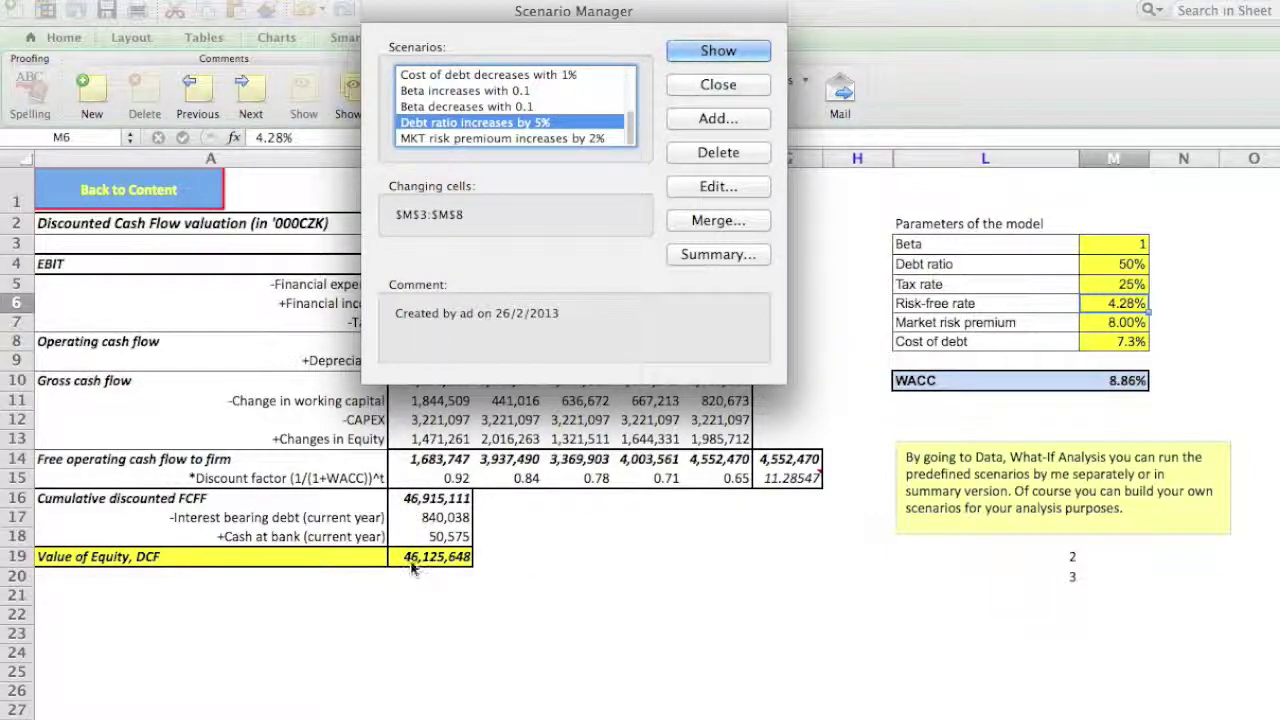
# Step: Show Beta decreases with 0.1, then reapply Beta increases with 0.1 for 47,255,938 equity value
pyautogui.click(500, 106)
pyautogui.click(681, 56)
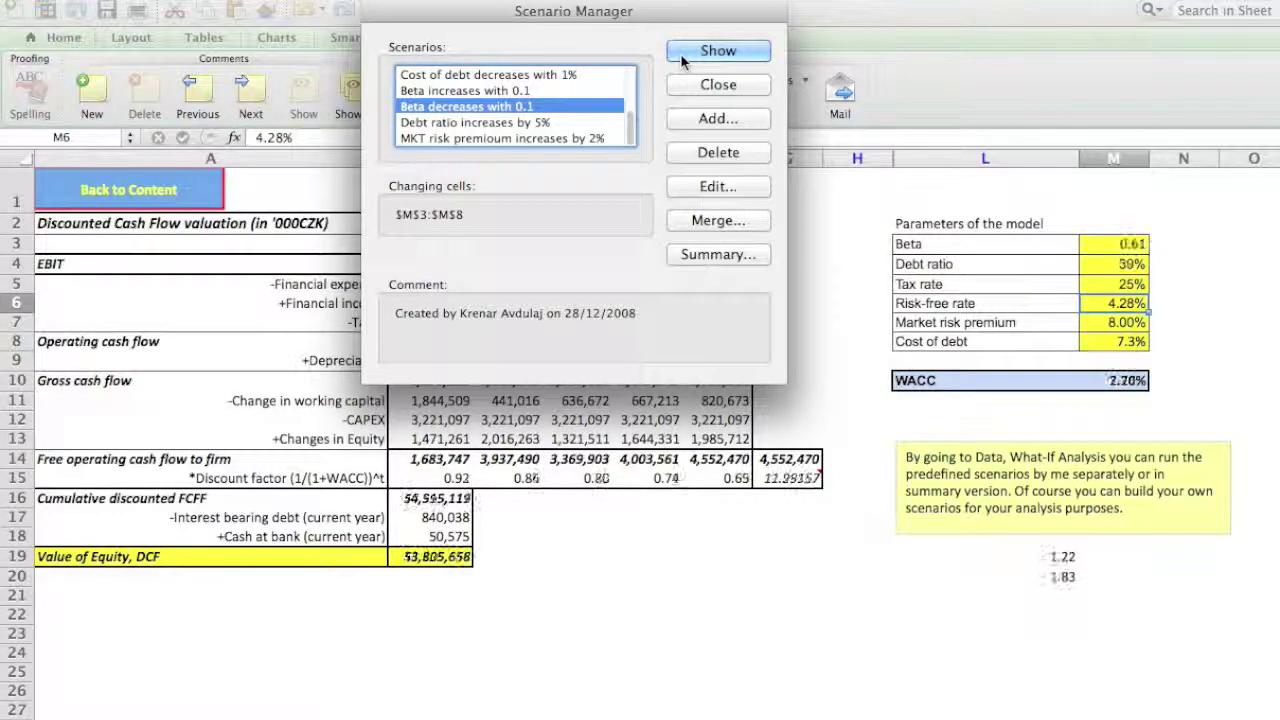
pyautogui.click(598, 90)
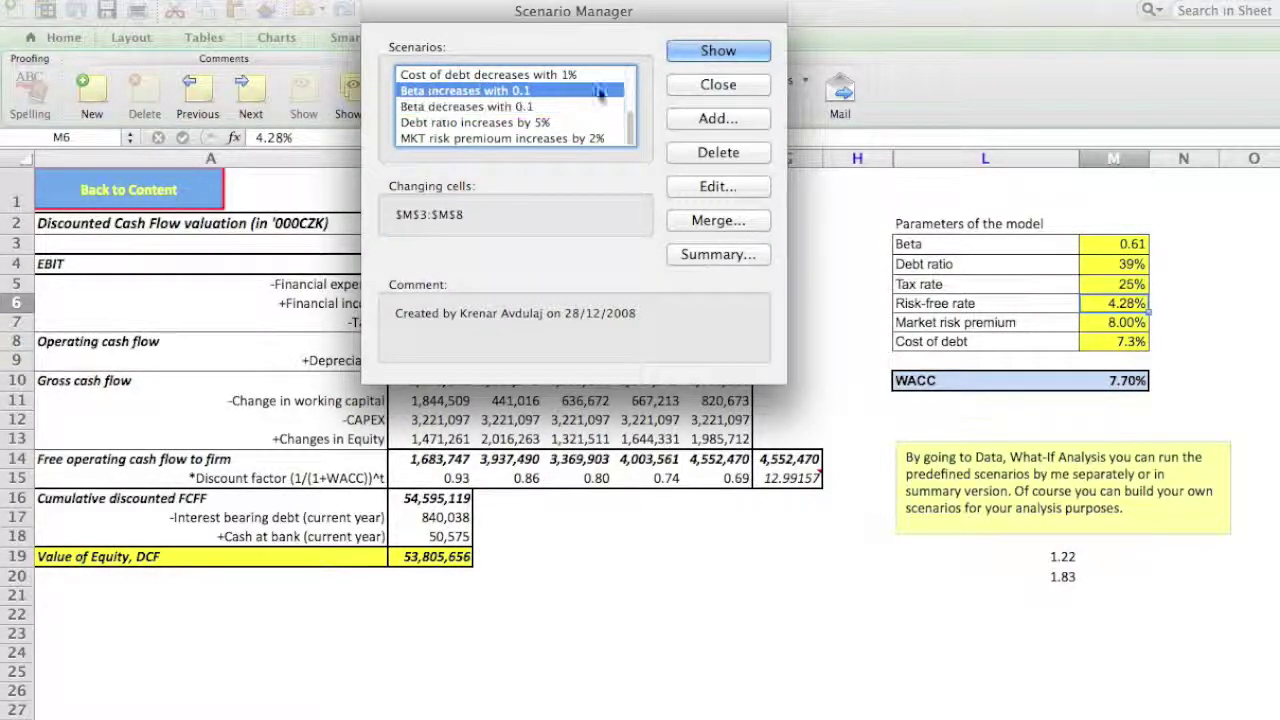
pyautogui.click(701, 51)
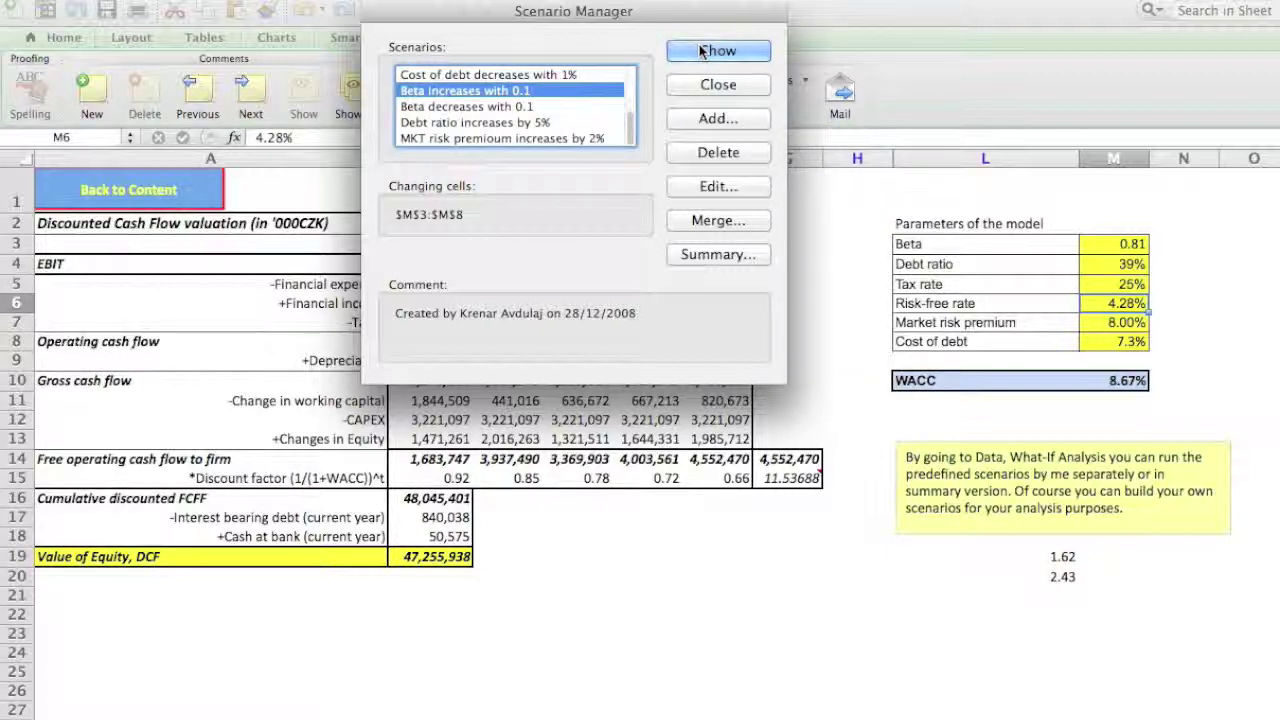
pyautogui.click(701, 255)
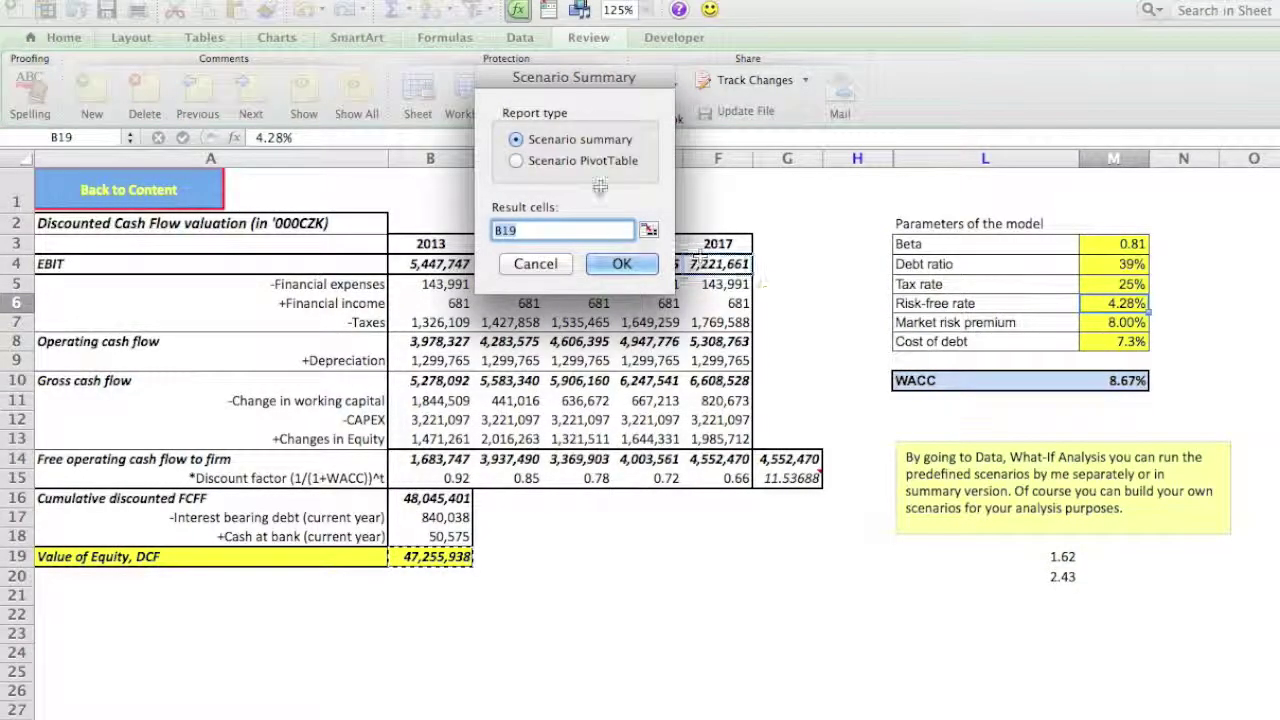
# Step: Pick the Value of Equity cell B19 as the summary's result cell
pyautogui.moveTo(572, 78); pyautogui.dragTo(434, 0)
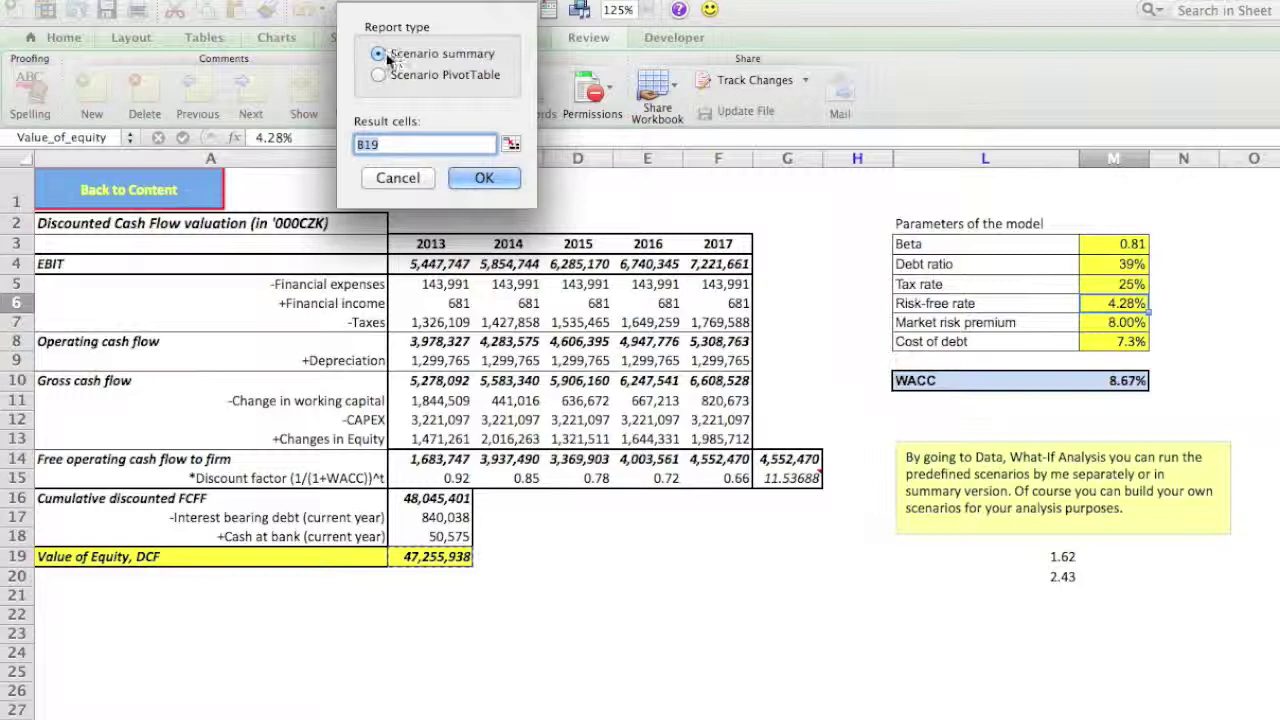
pyautogui.click(437, 144)
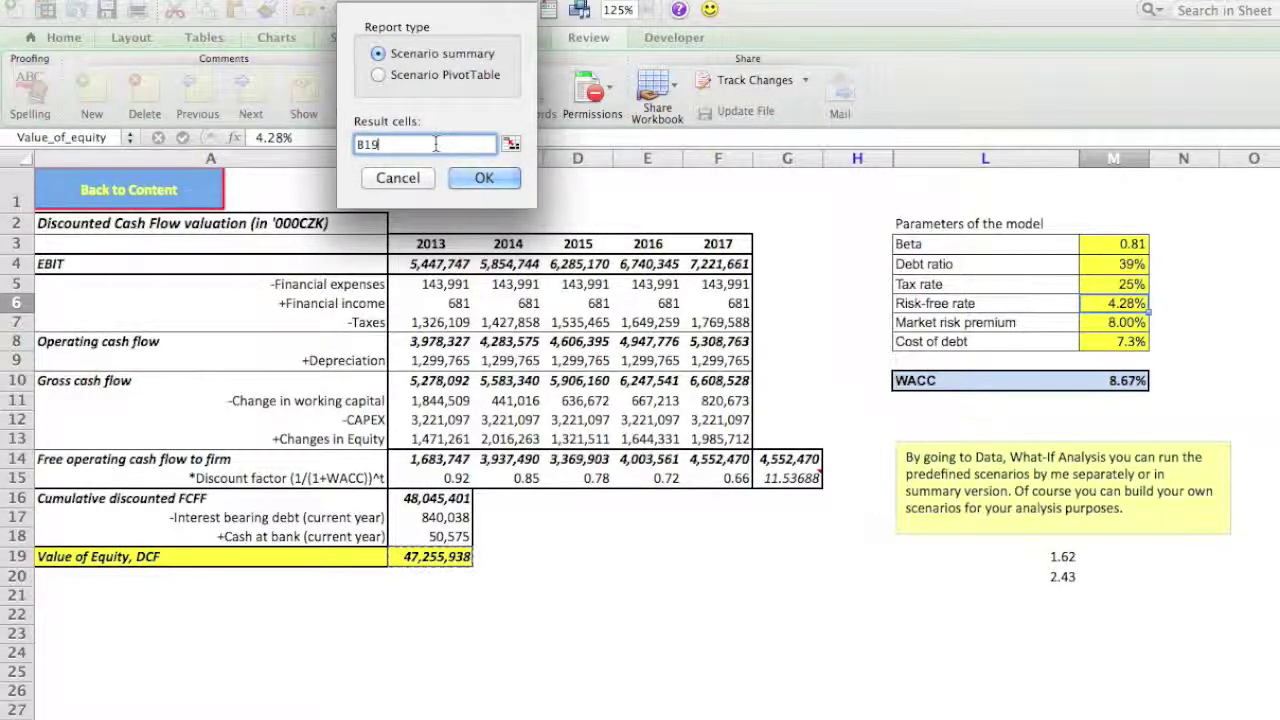
pyautogui.click(510, 146)
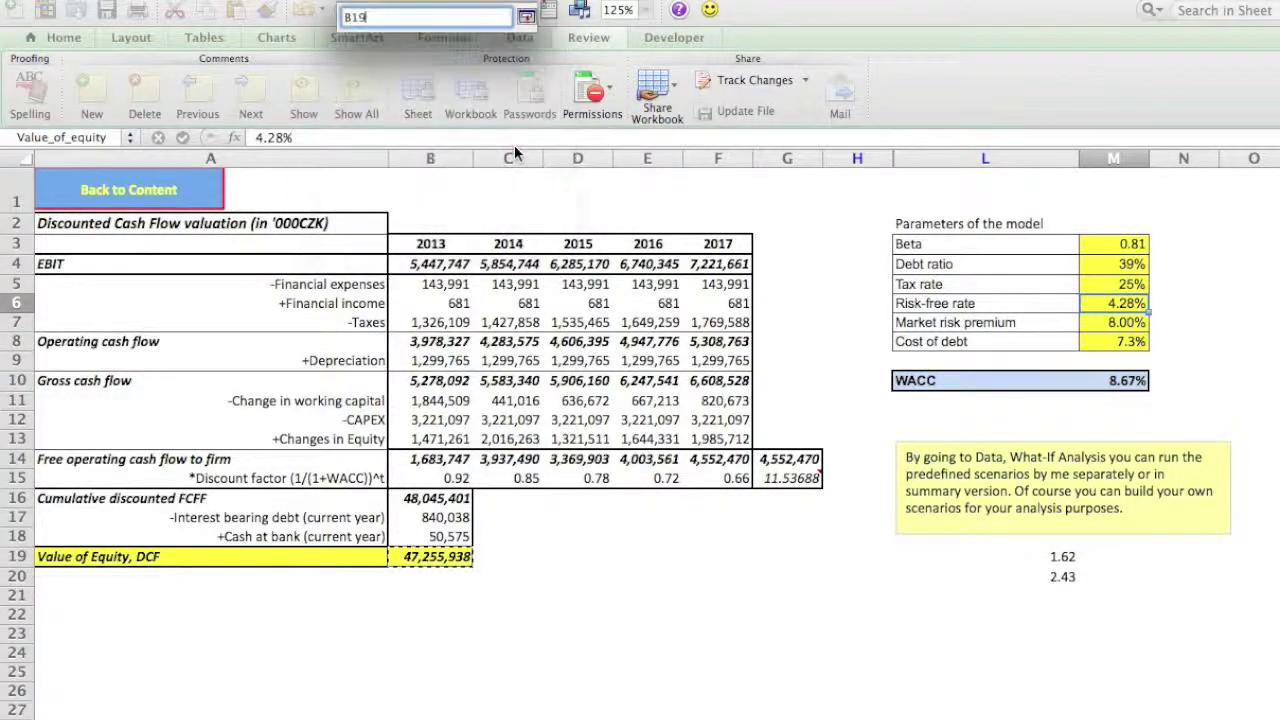
pyautogui.click(495, 214)
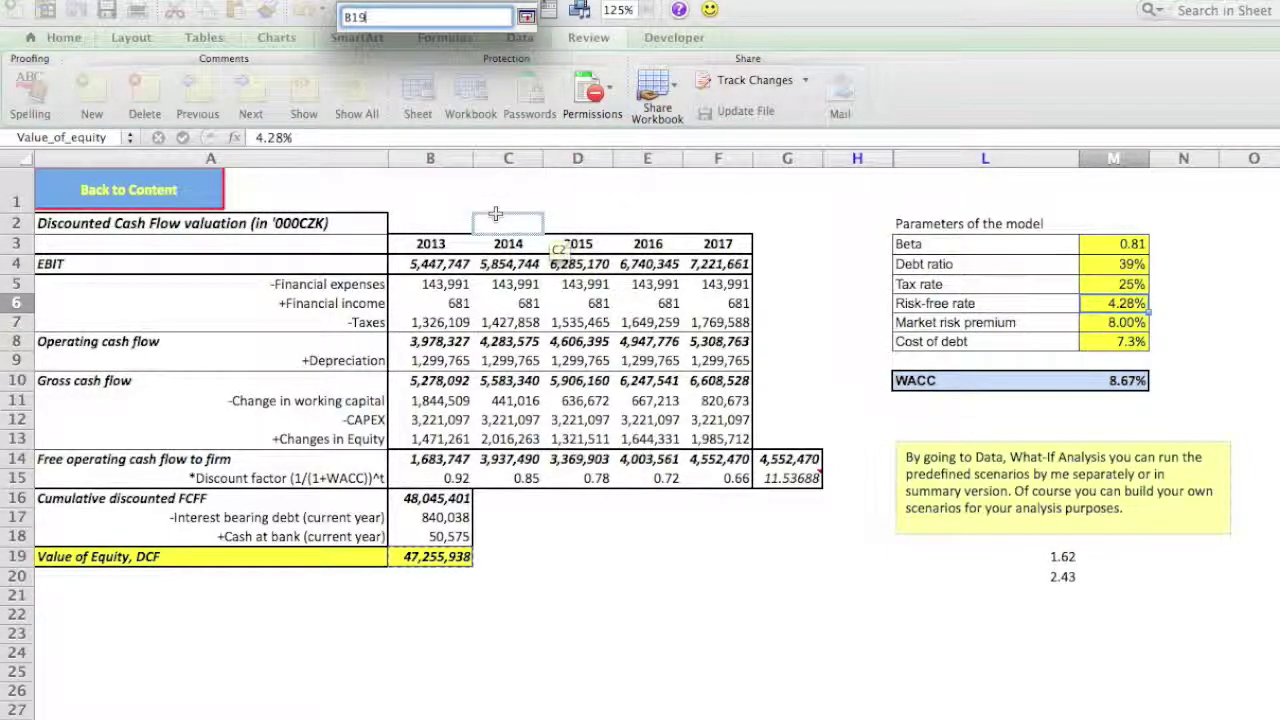
pyautogui.click(421, 557)
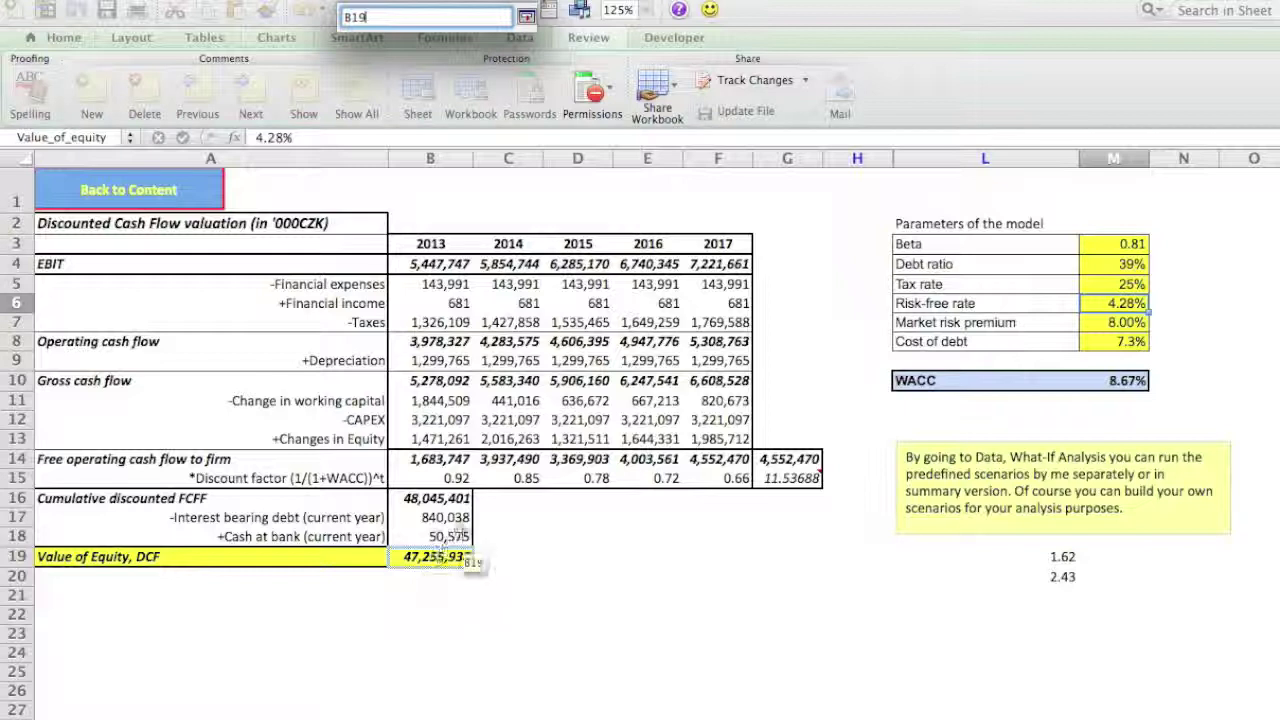
pyautogui.write('+')
pyautogui.click(455, 537)
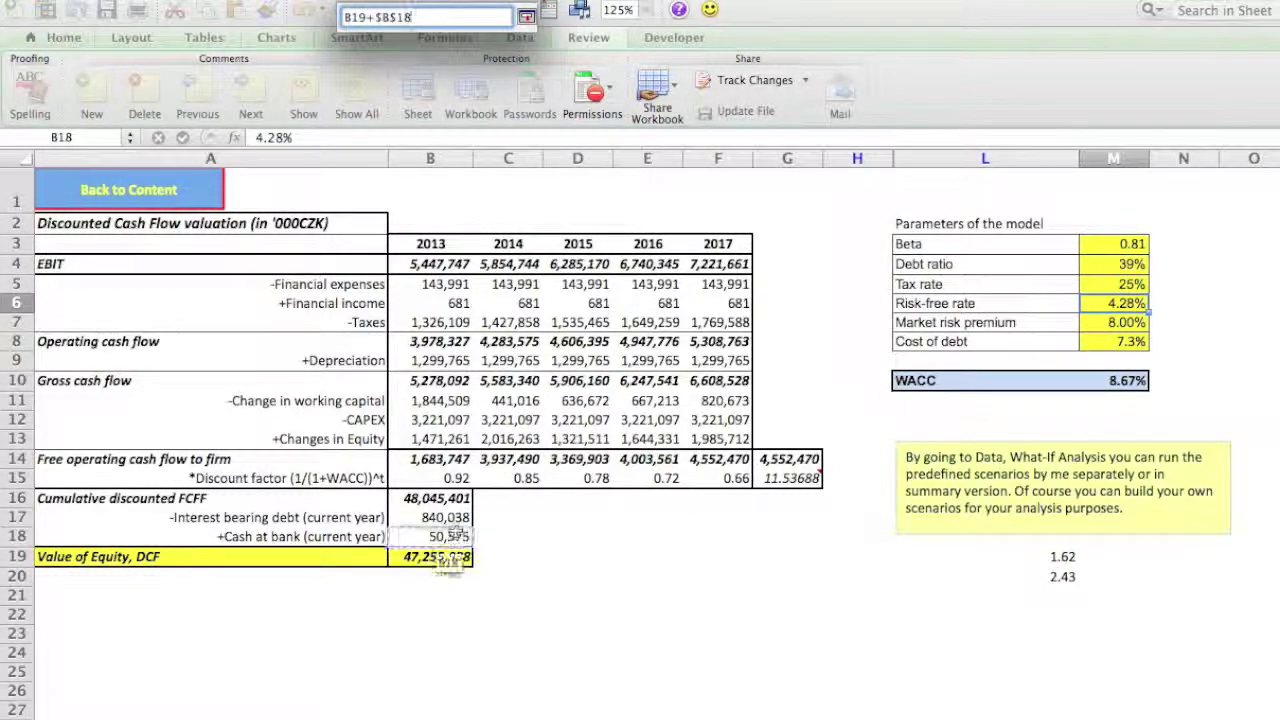
# Step: Trim extra result cells so only B19 remains, and create the scenario summary report
pyautogui.write('+')
pyautogui.click(450, 517)
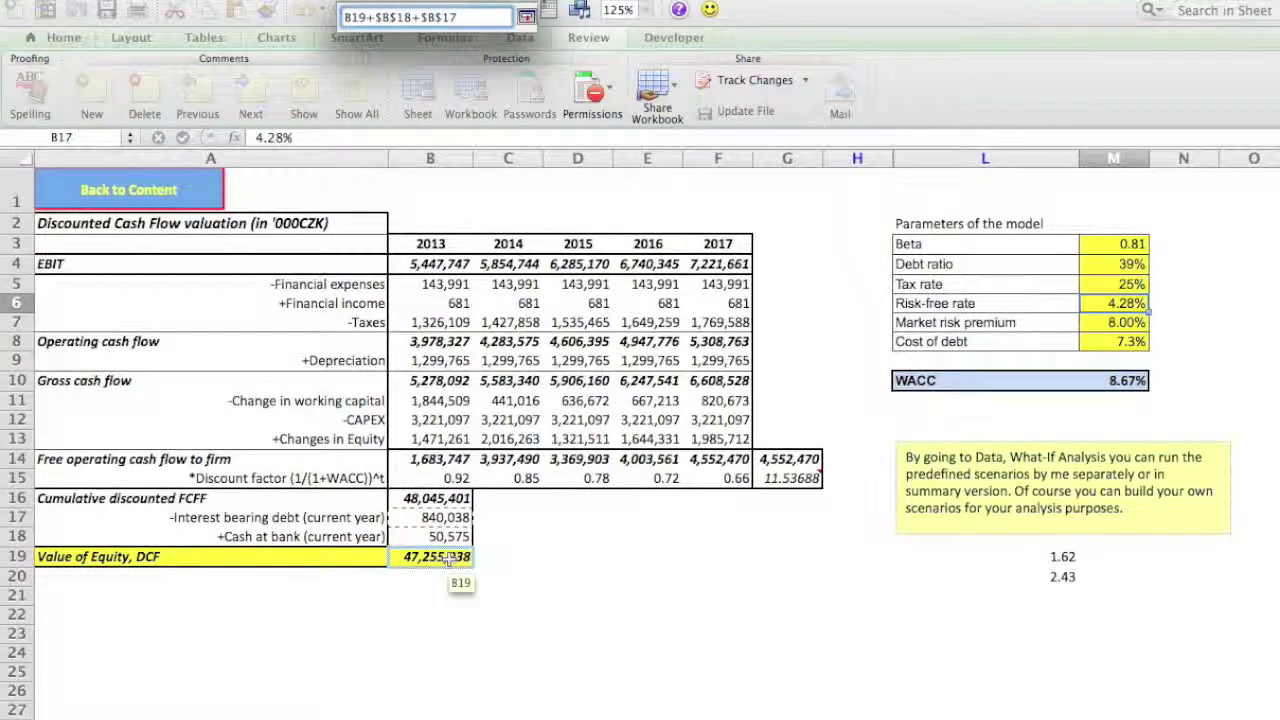
pyautogui.write('+')
pyautogui.click(437, 560)
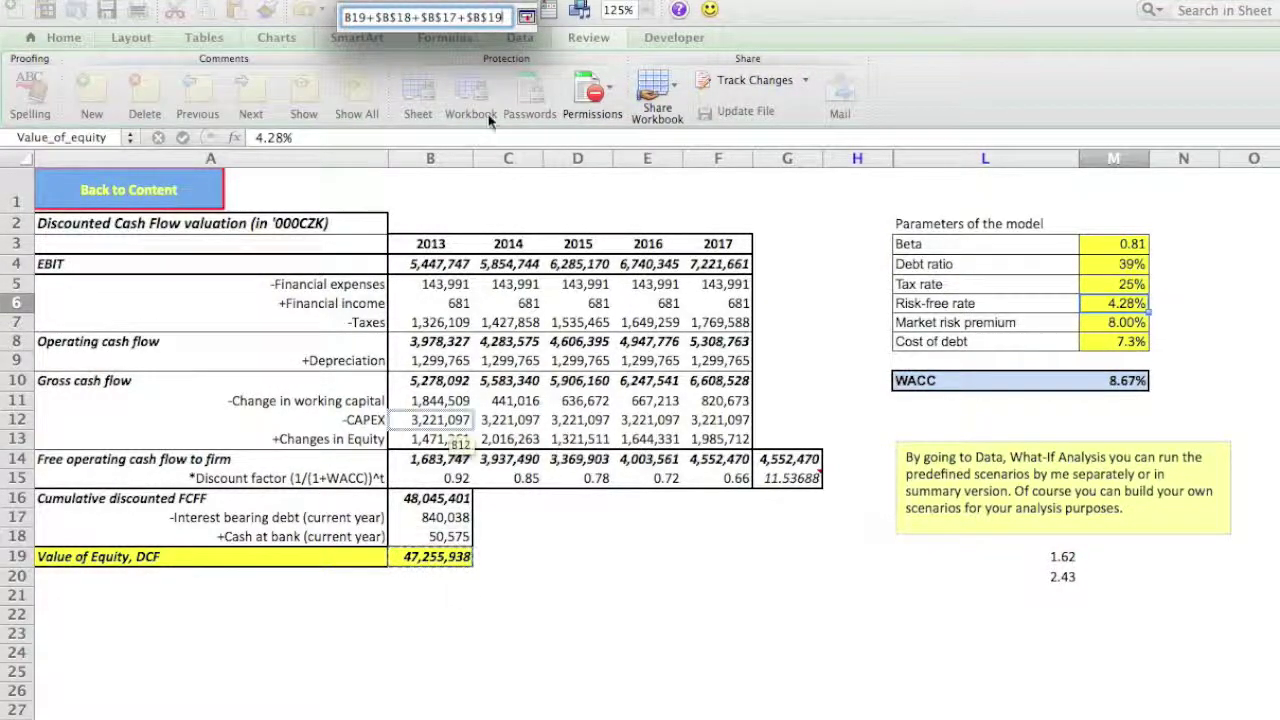
pyautogui.press('BackSpace')
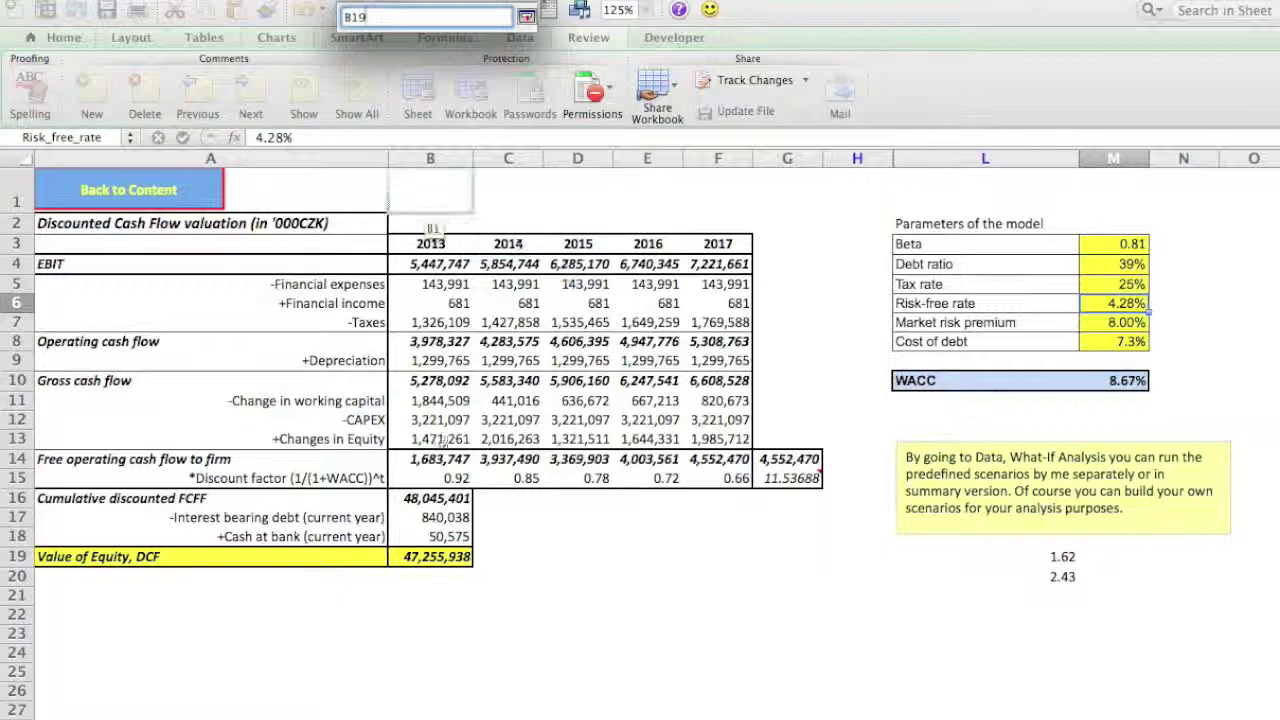
pyautogui.click(425, 556)
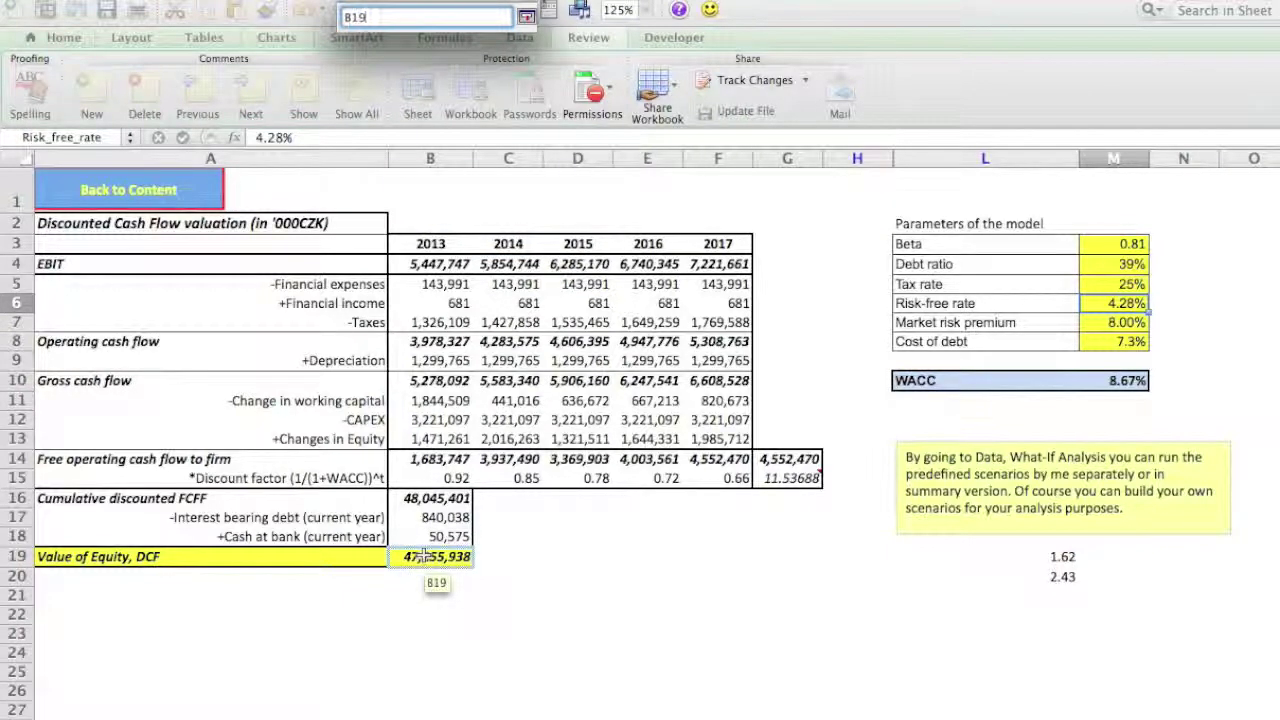
pyautogui.click(526, 17)
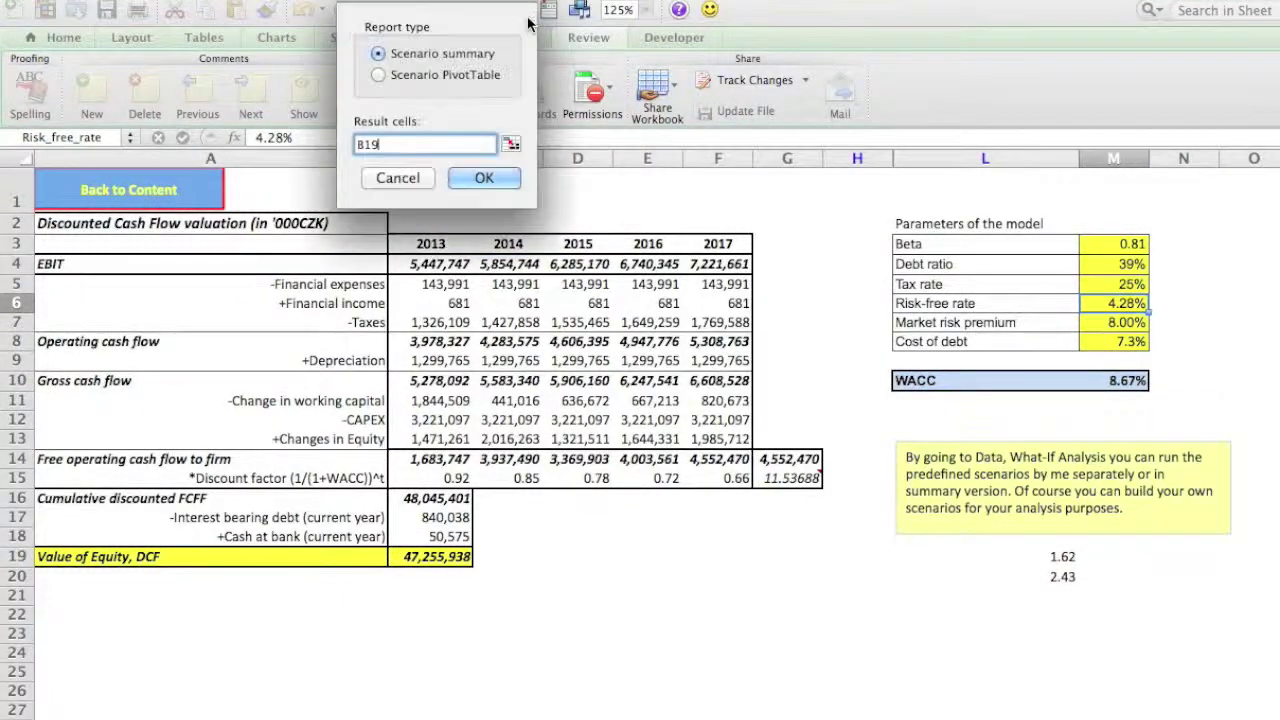
pyautogui.click(490, 176)
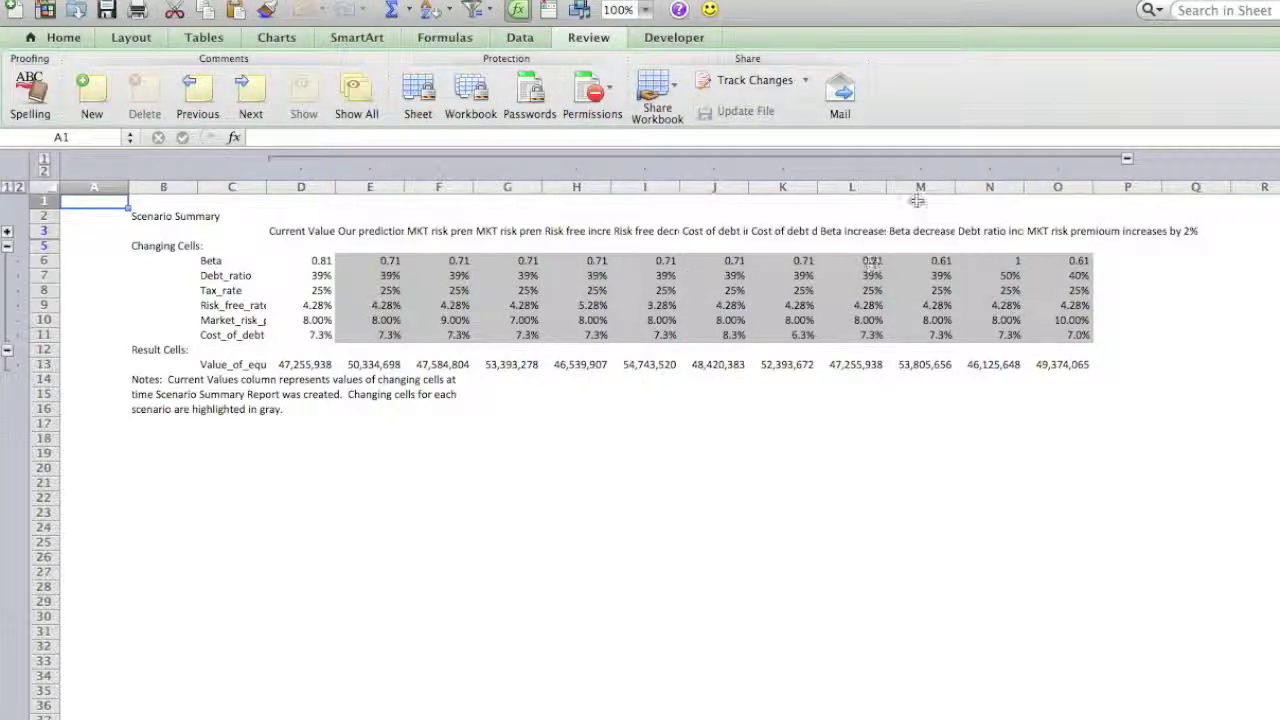
# Step: Review the report's scenario names, the 9% market risk premium, Value_of_equity results and notes
pyautogui.click(315, 230)
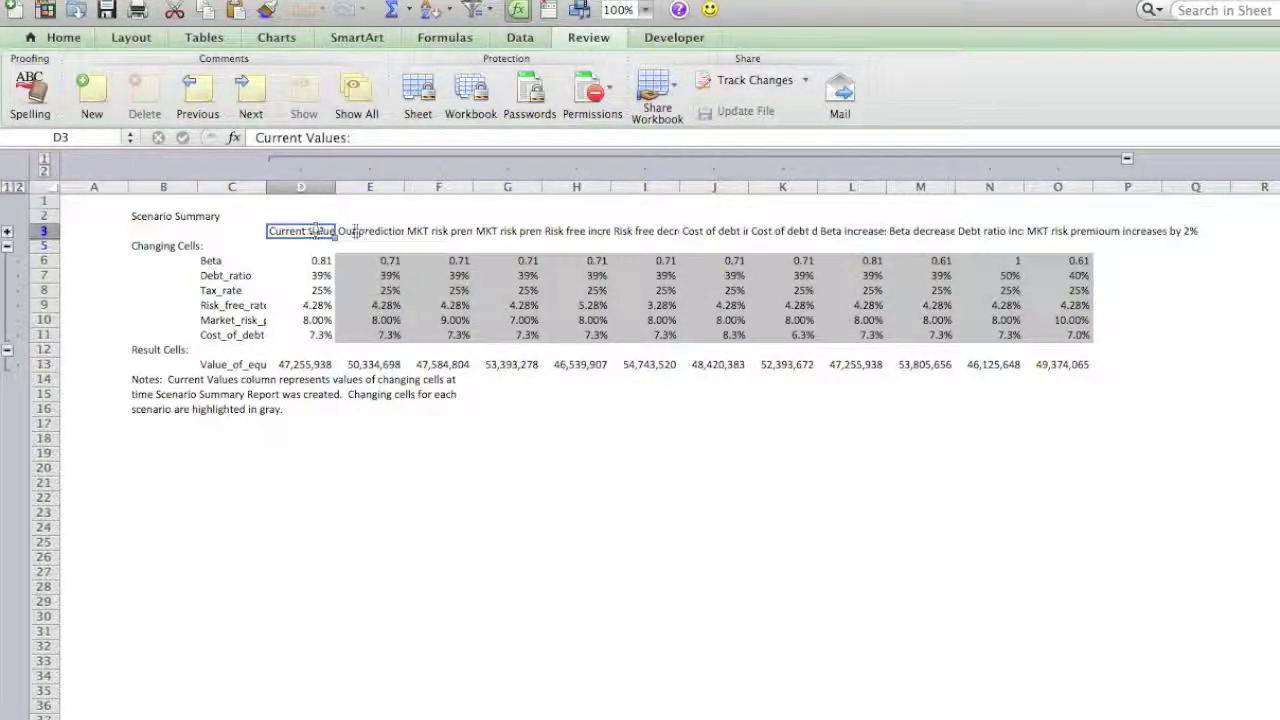
pyautogui.click(372, 231)
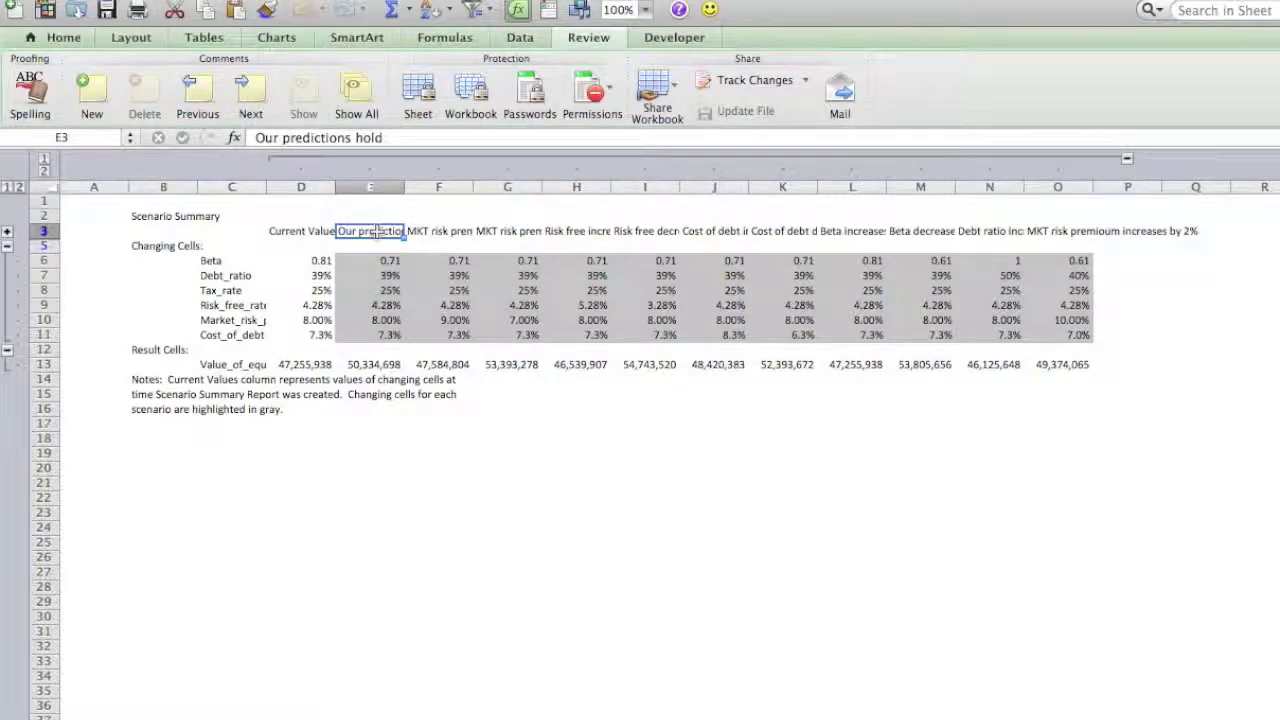
pyautogui.click(467, 231)
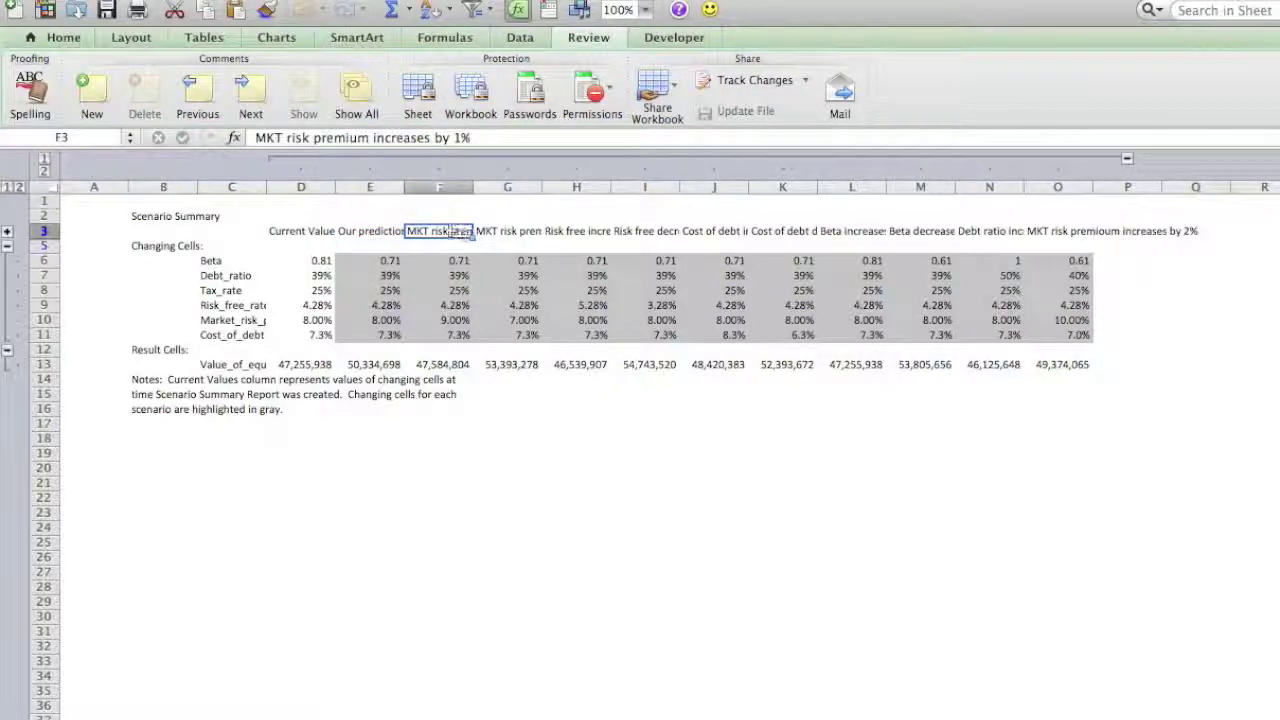
pyautogui.click(382, 231)
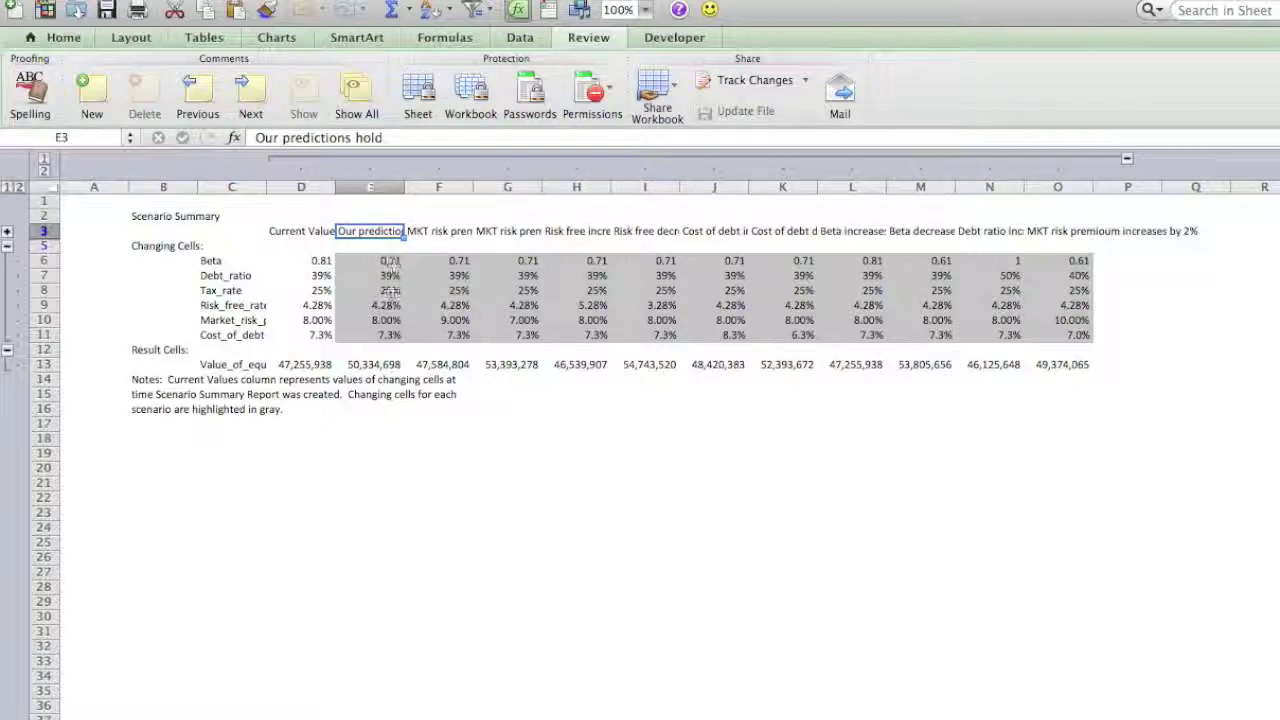
pyautogui.click(455, 233)
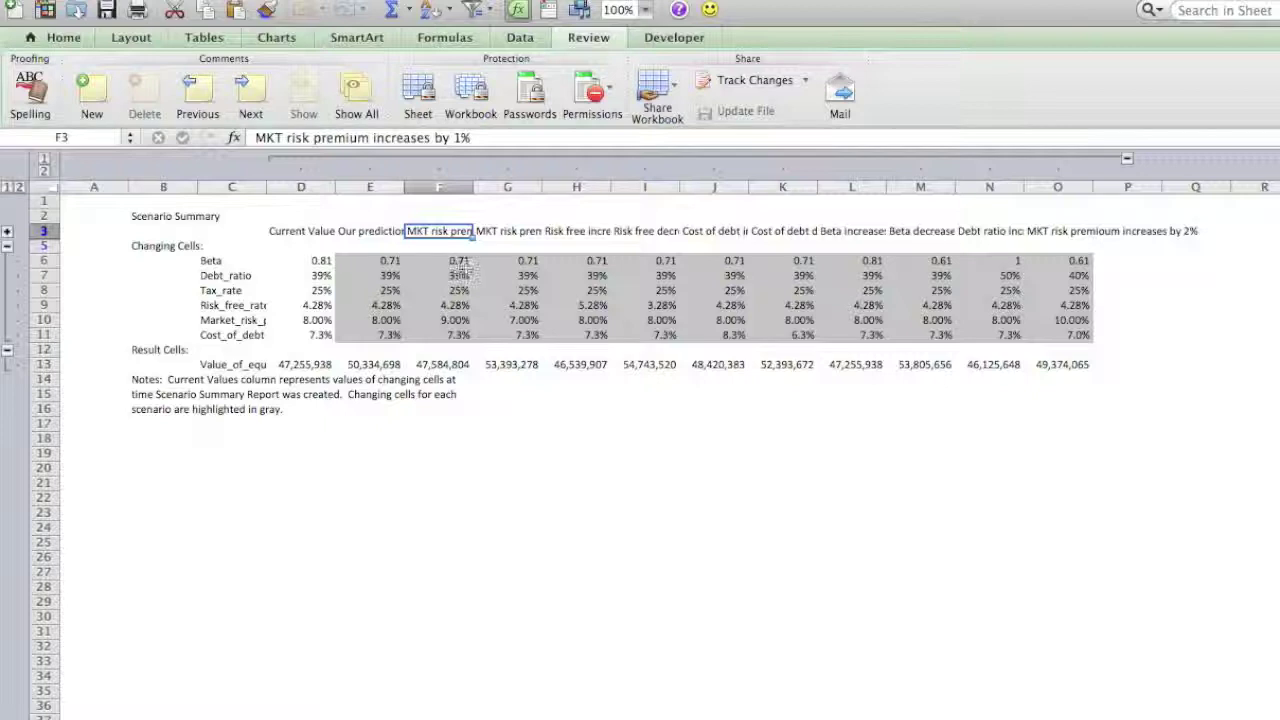
pyautogui.click(452, 321)
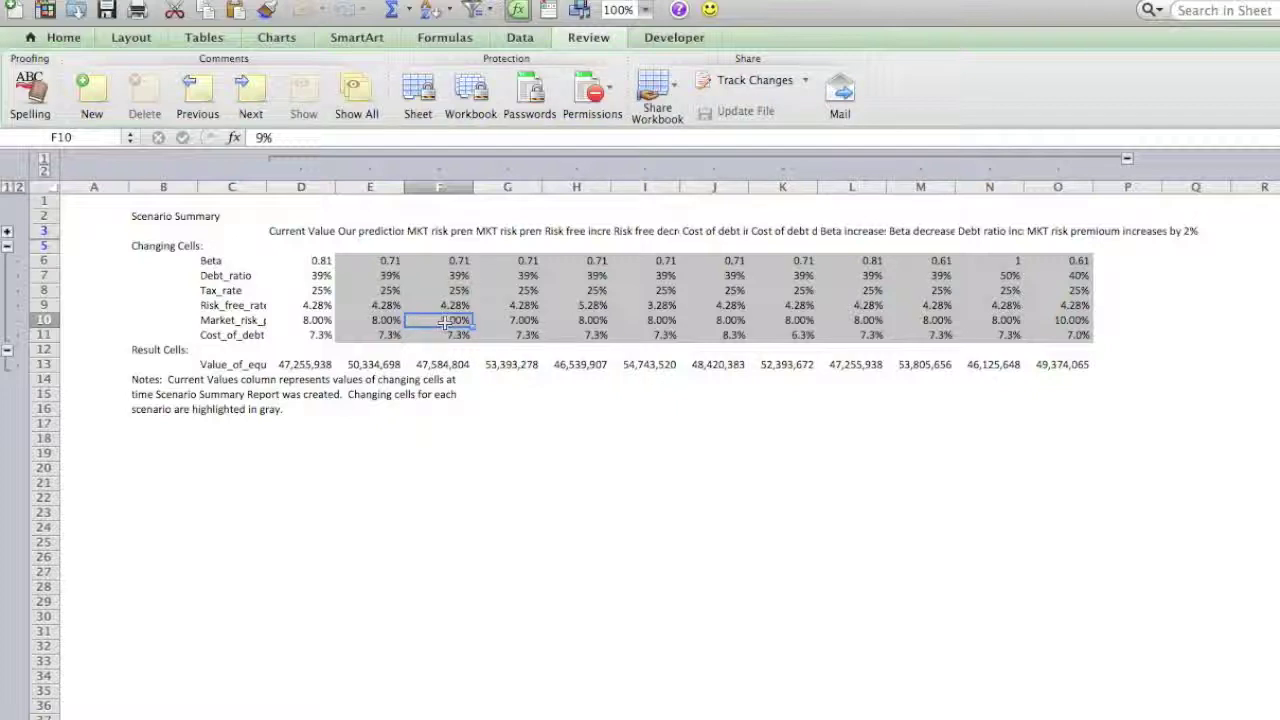
pyautogui.click(378, 365)
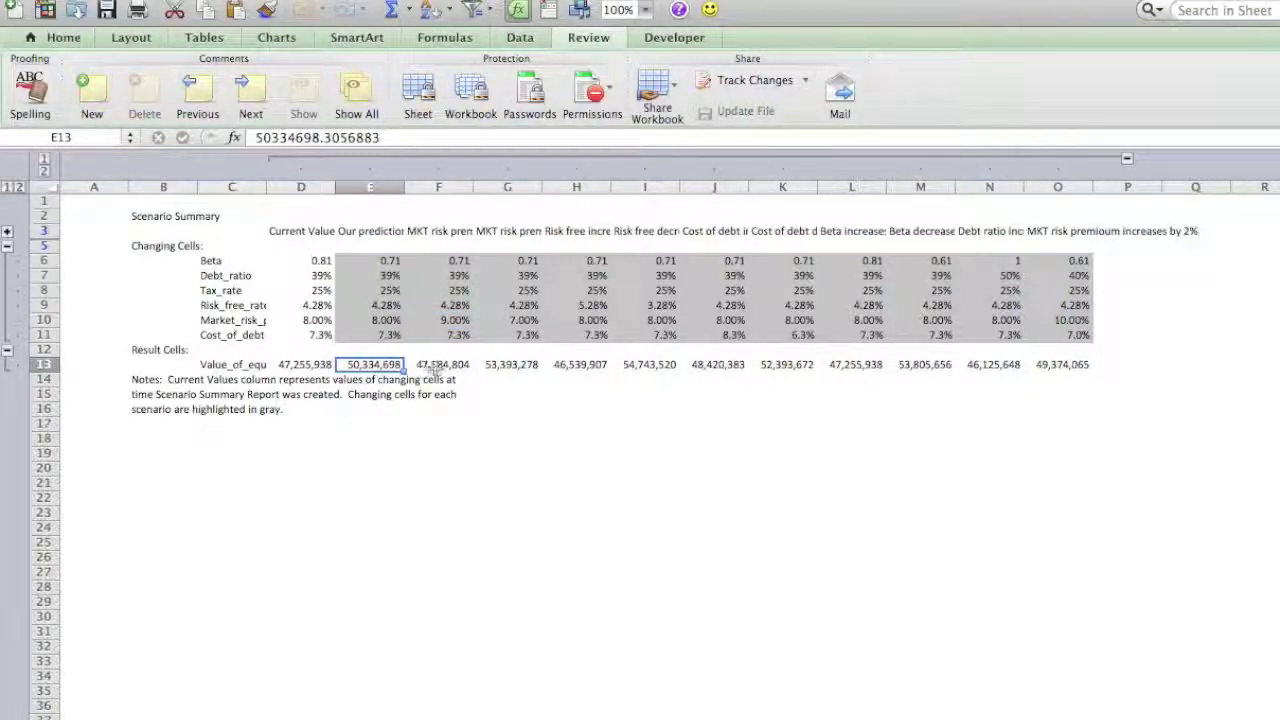
pyautogui.click(446, 366)
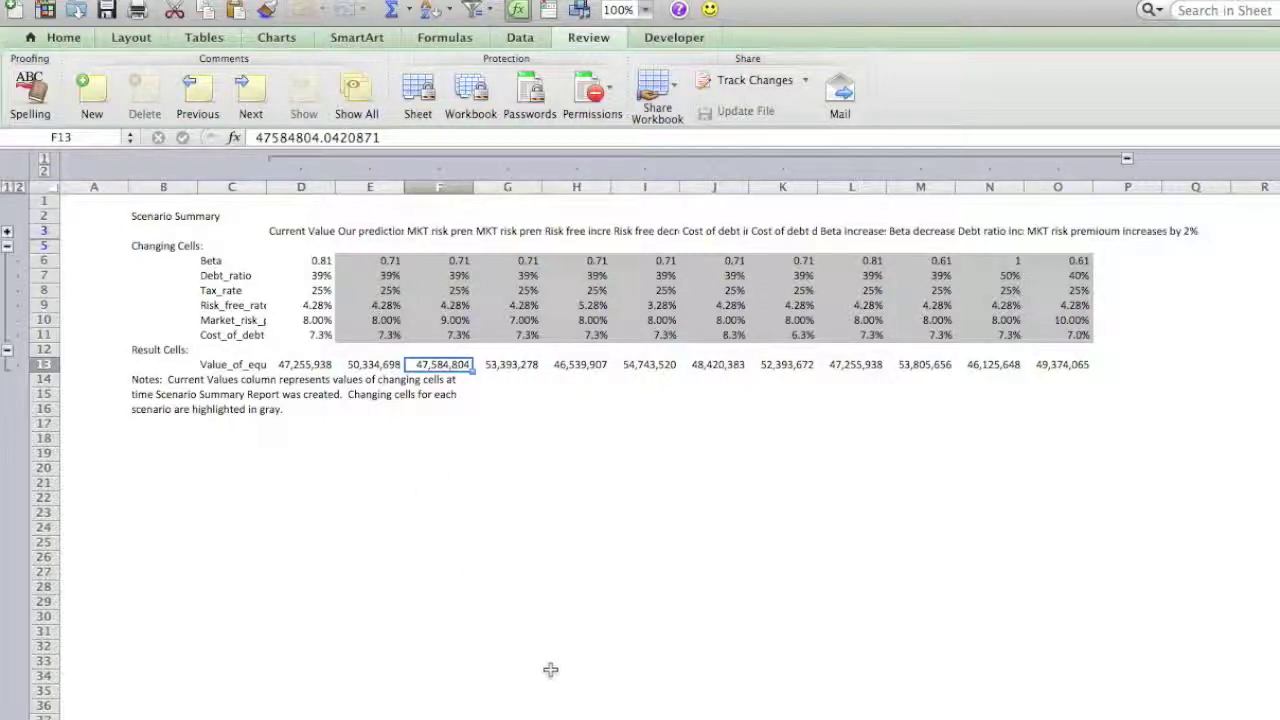
pyautogui.click(183, 380)
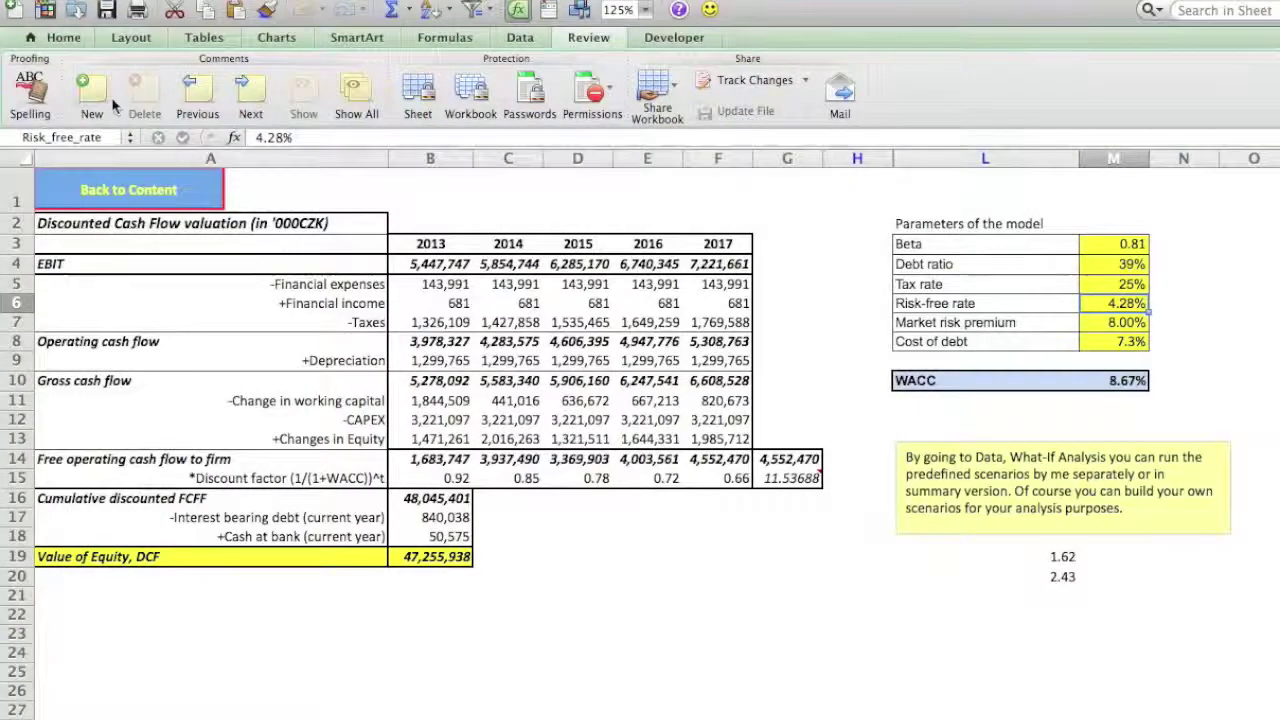
# Step: Go via Content to the Sensitivity Analysis summary and check the base scenario's 0% change
pyautogui.click(132, 190)
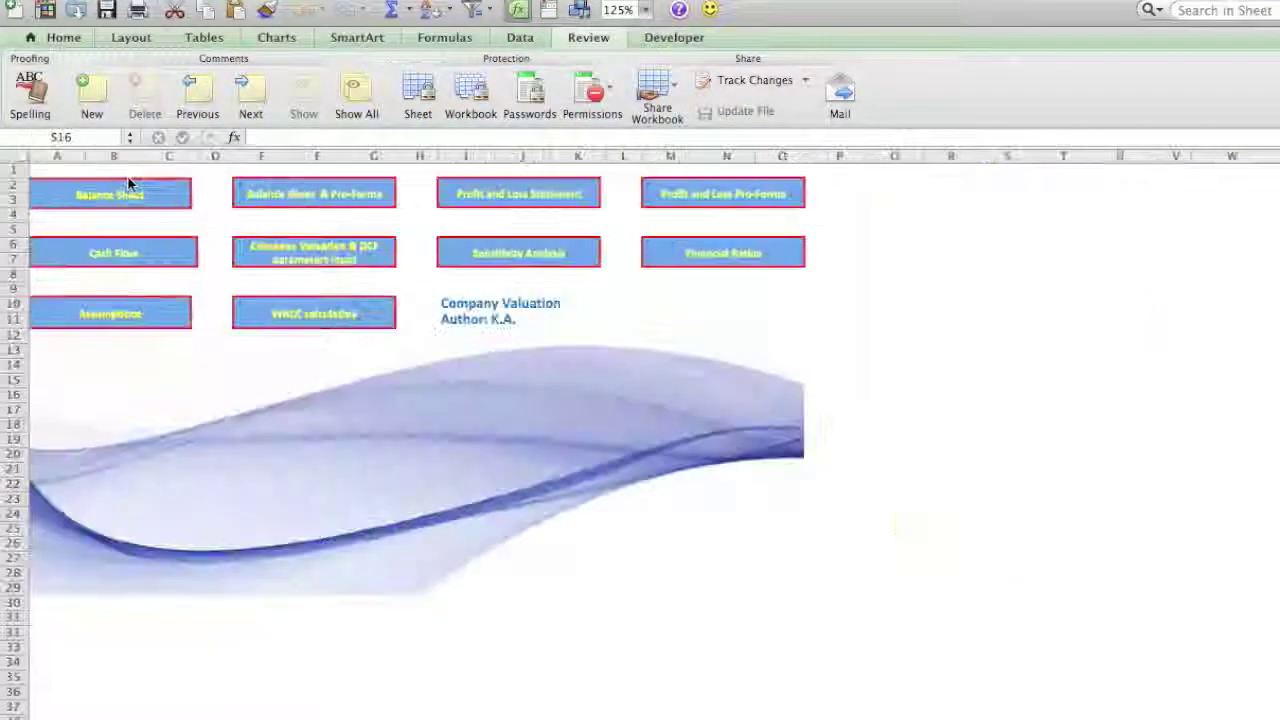
pyautogui.click(533, 262)
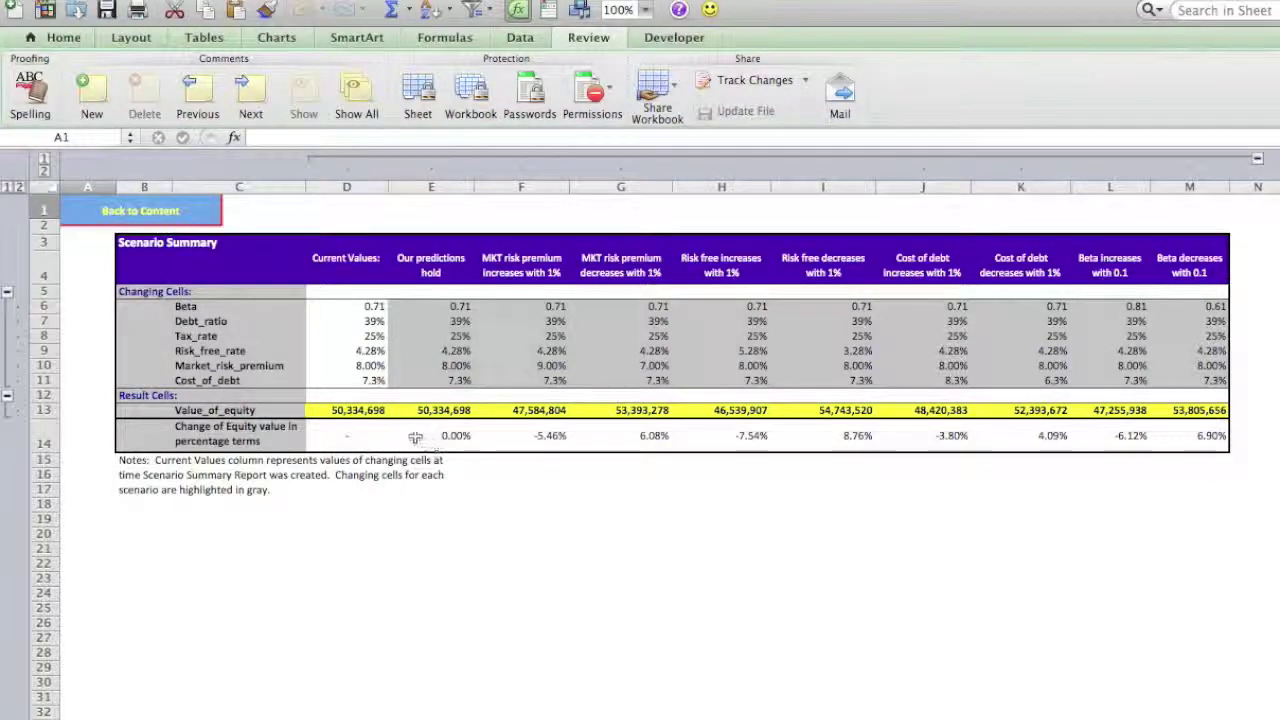
pyautogui.click(449, 436)
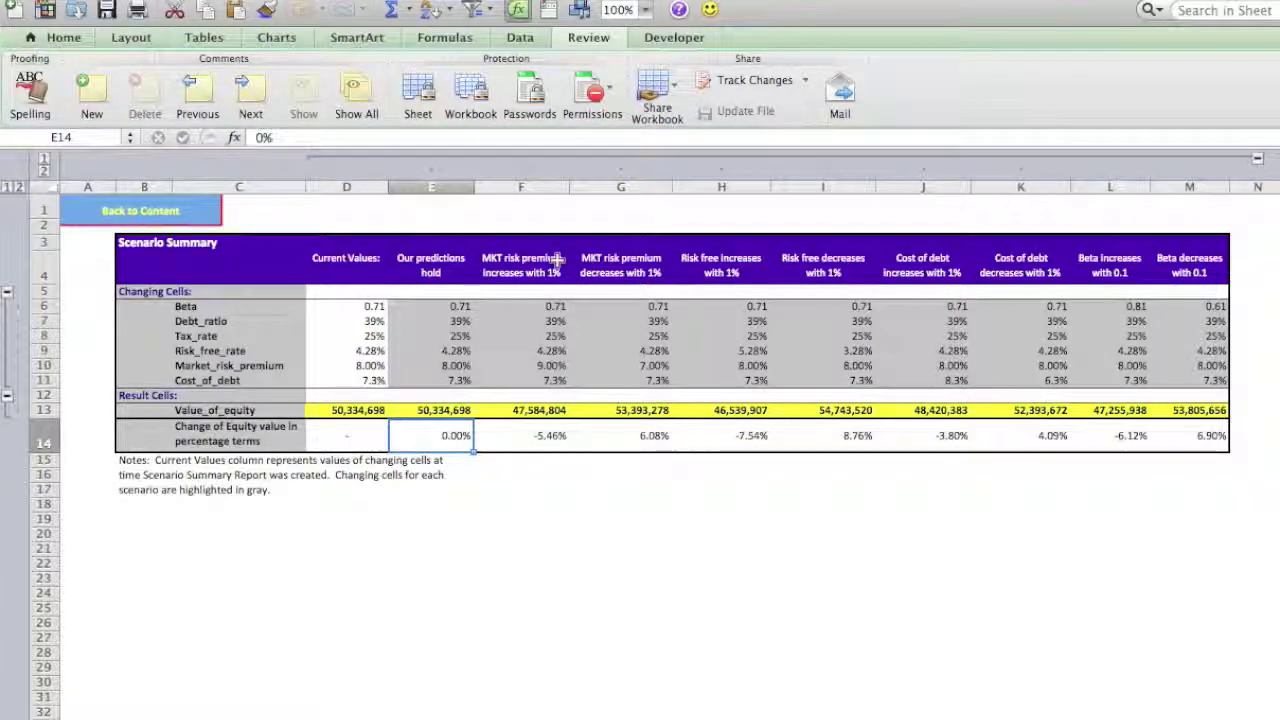
# Step: Check equity values in E13 and F13 and the F14–H14 percentage-change formulas, then return to Content
pyautogui.click(445, 412)
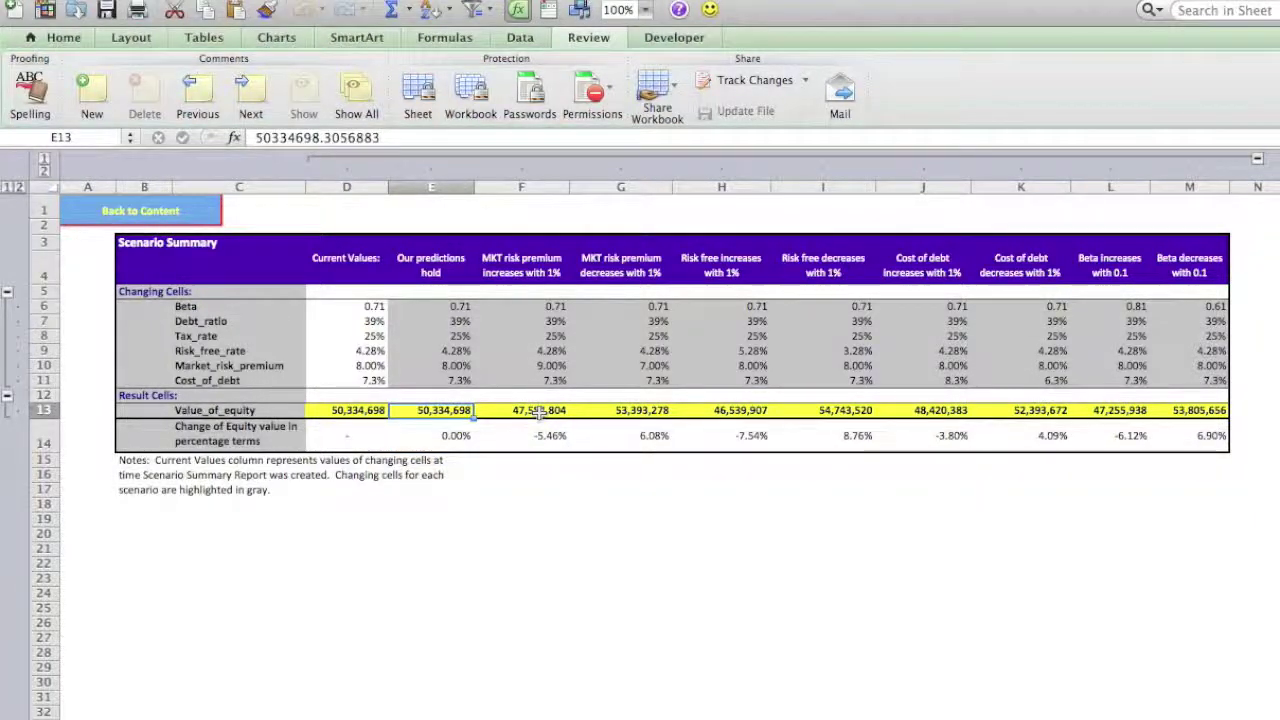
pyautogui.click(537, 412)
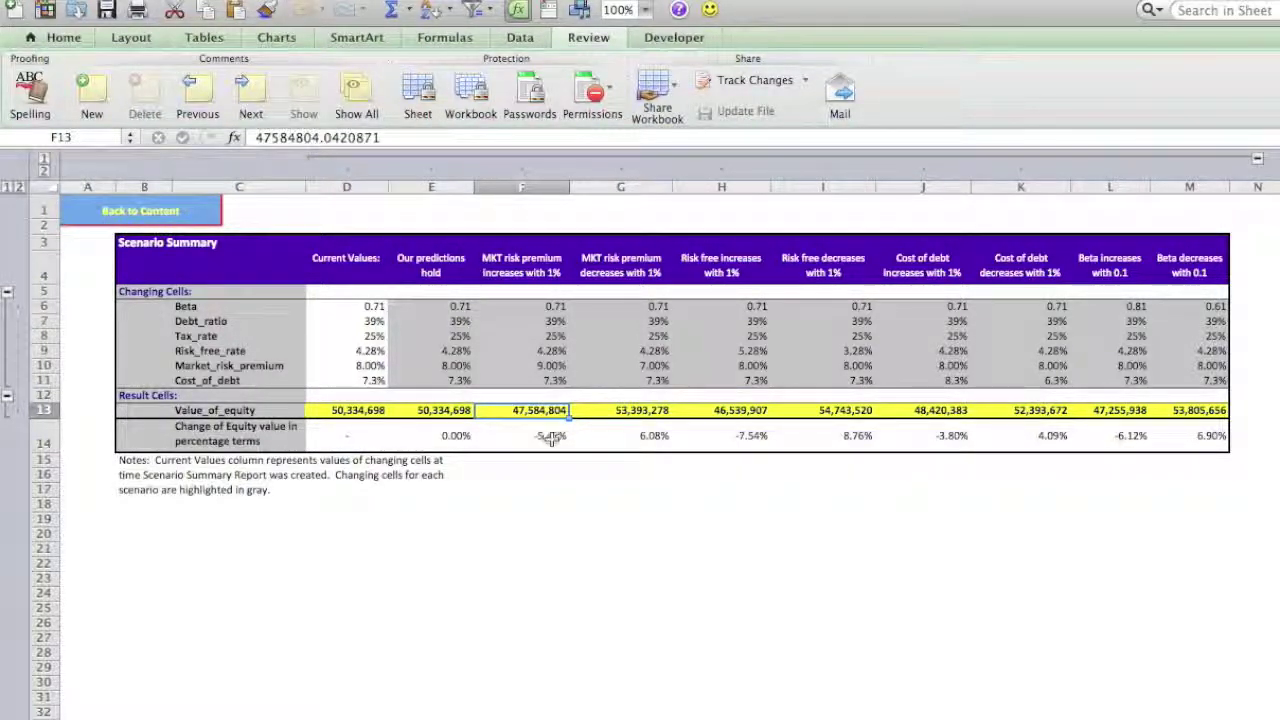
pyautogui.click(548, 437)
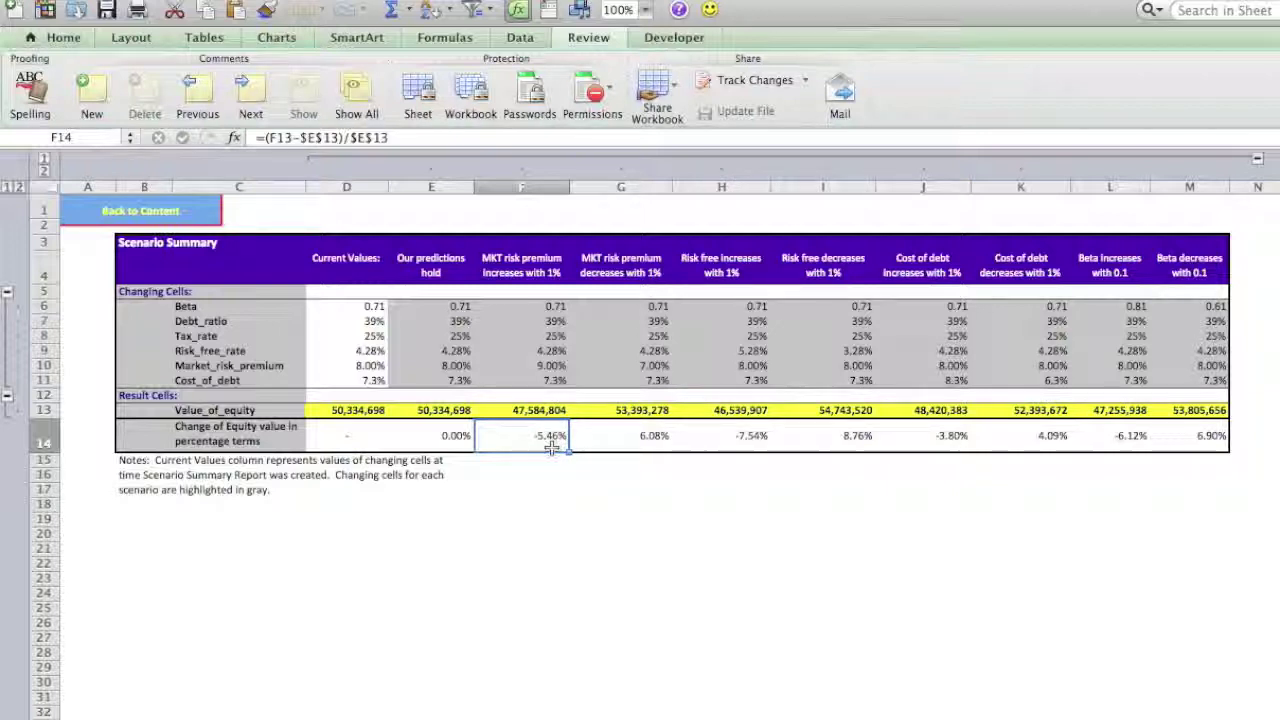
pyautogui.click(645, 436)
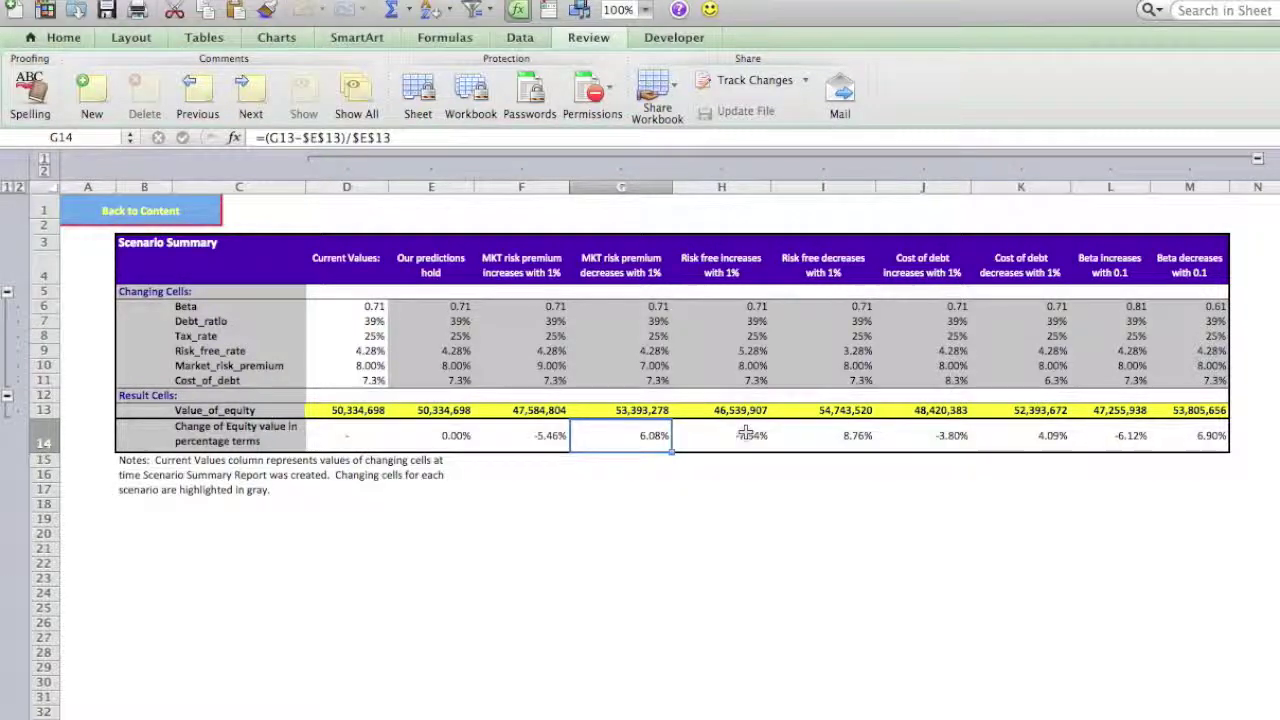
pyautogui.click(746, 436)
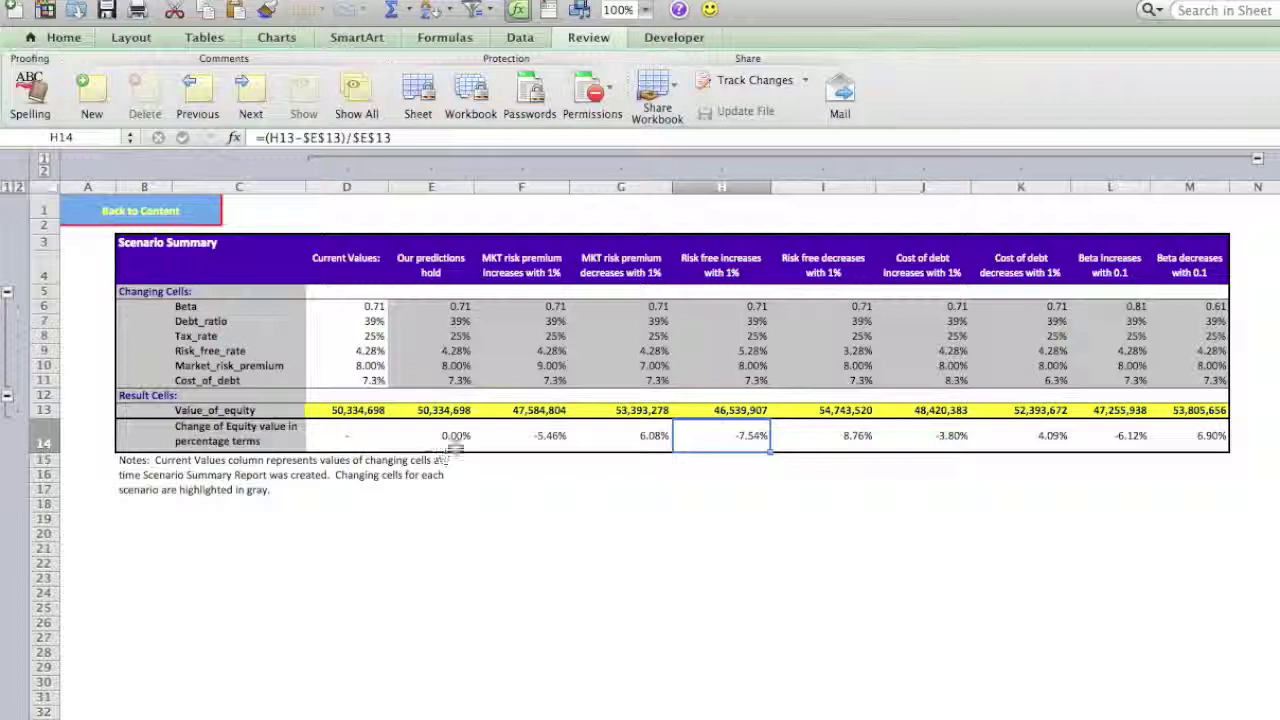
pyautogui.click(456, 437)
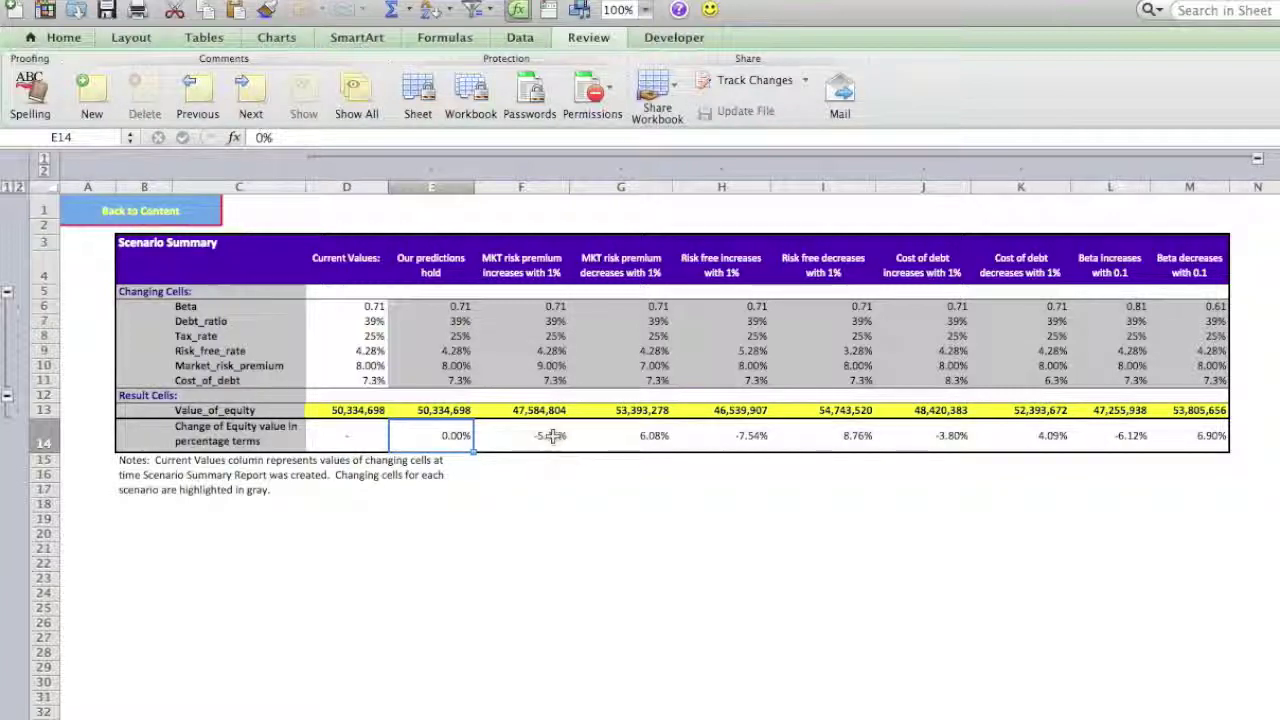
pyautogui.click(160, 214)
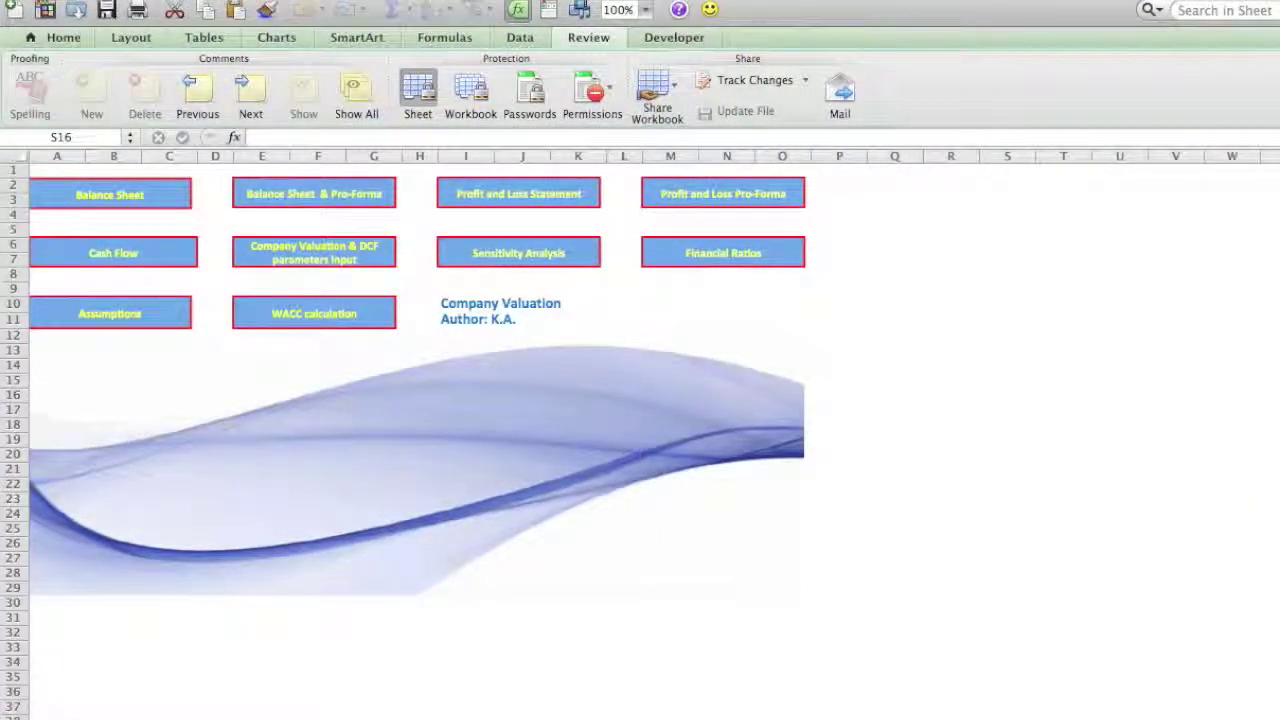